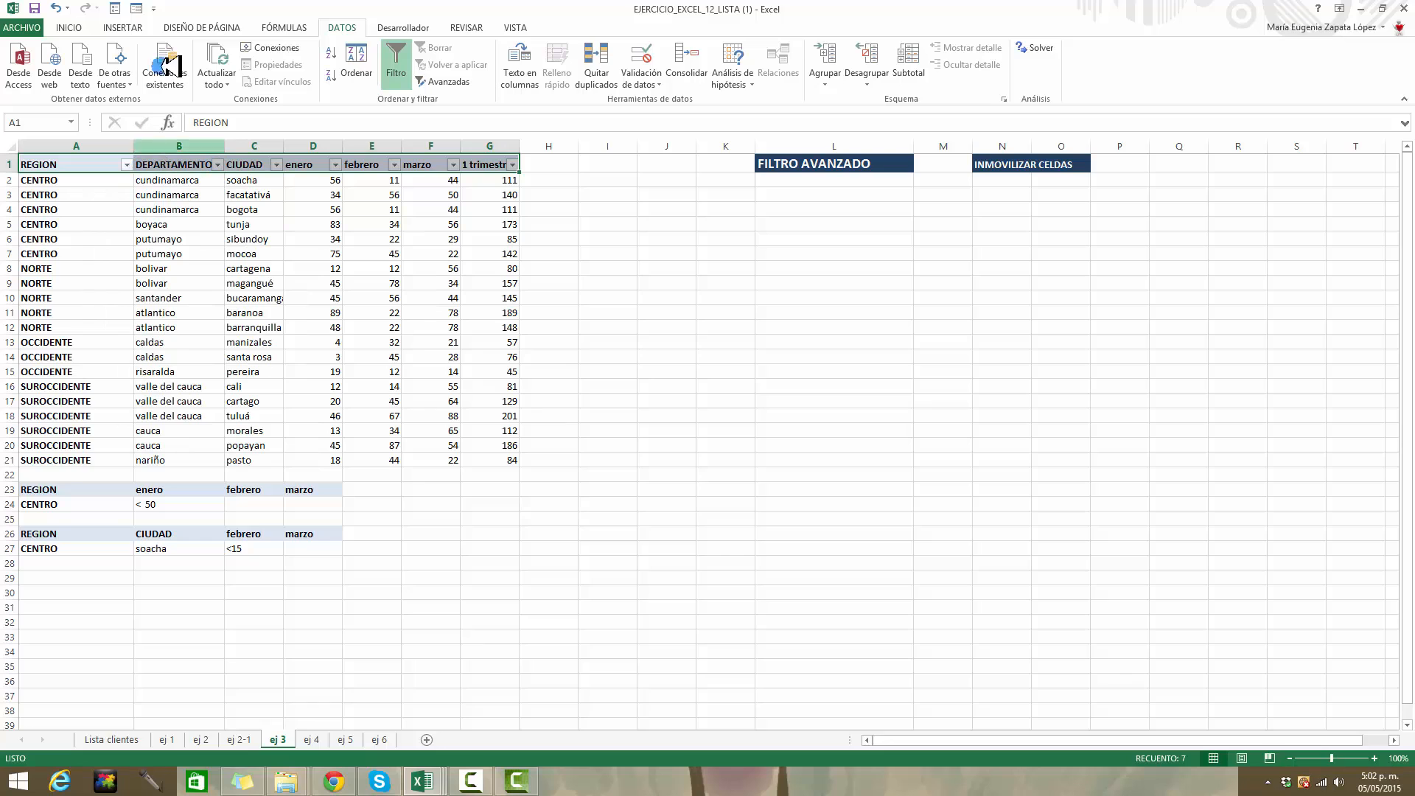
# Step: Turn off the filter on the table's header row and check the REGION and enero criteria in rows 23 and 24
pyautogui.click(57, 8)
pyautogui.click(395, 66)
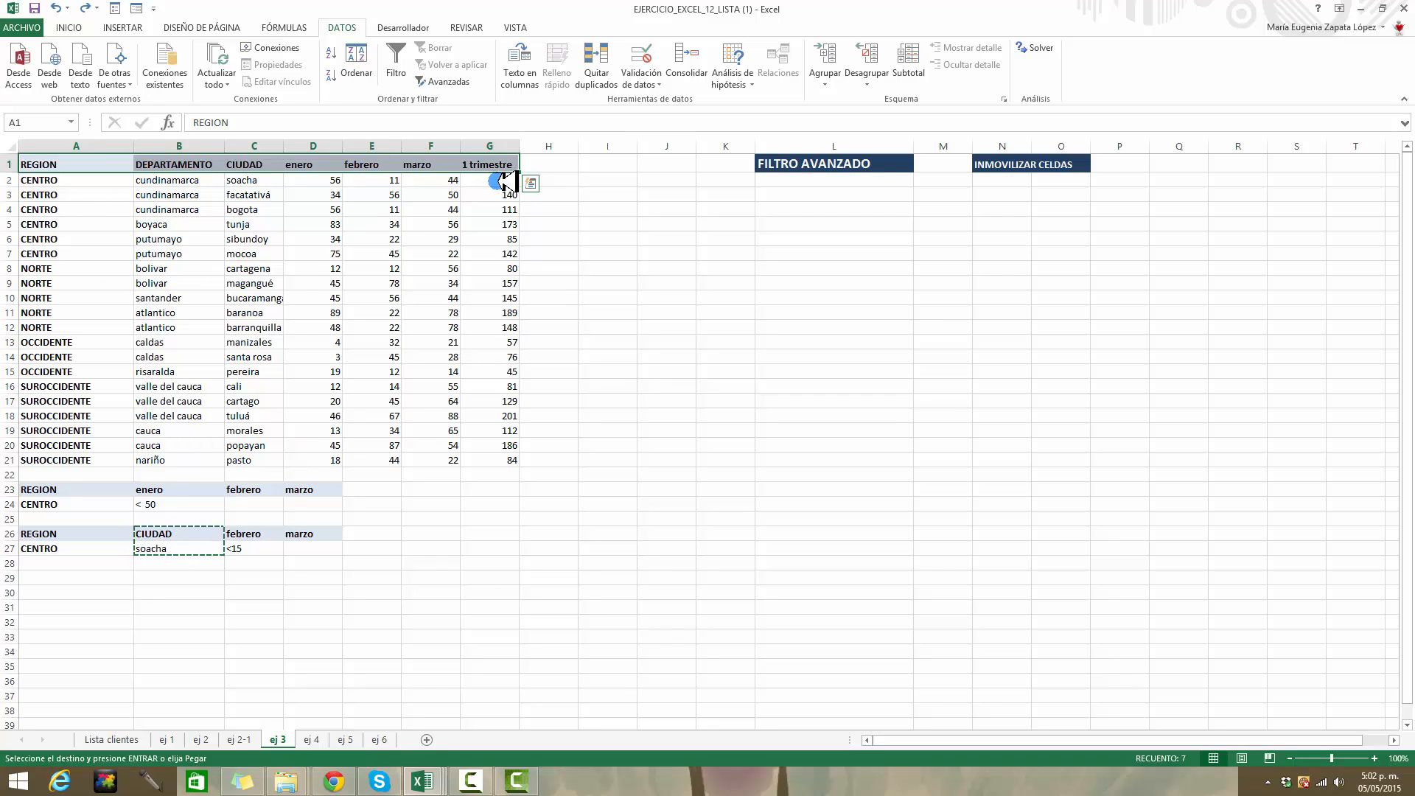
pyautogui.click(59, 490)
pyautogui.click(66, 507)
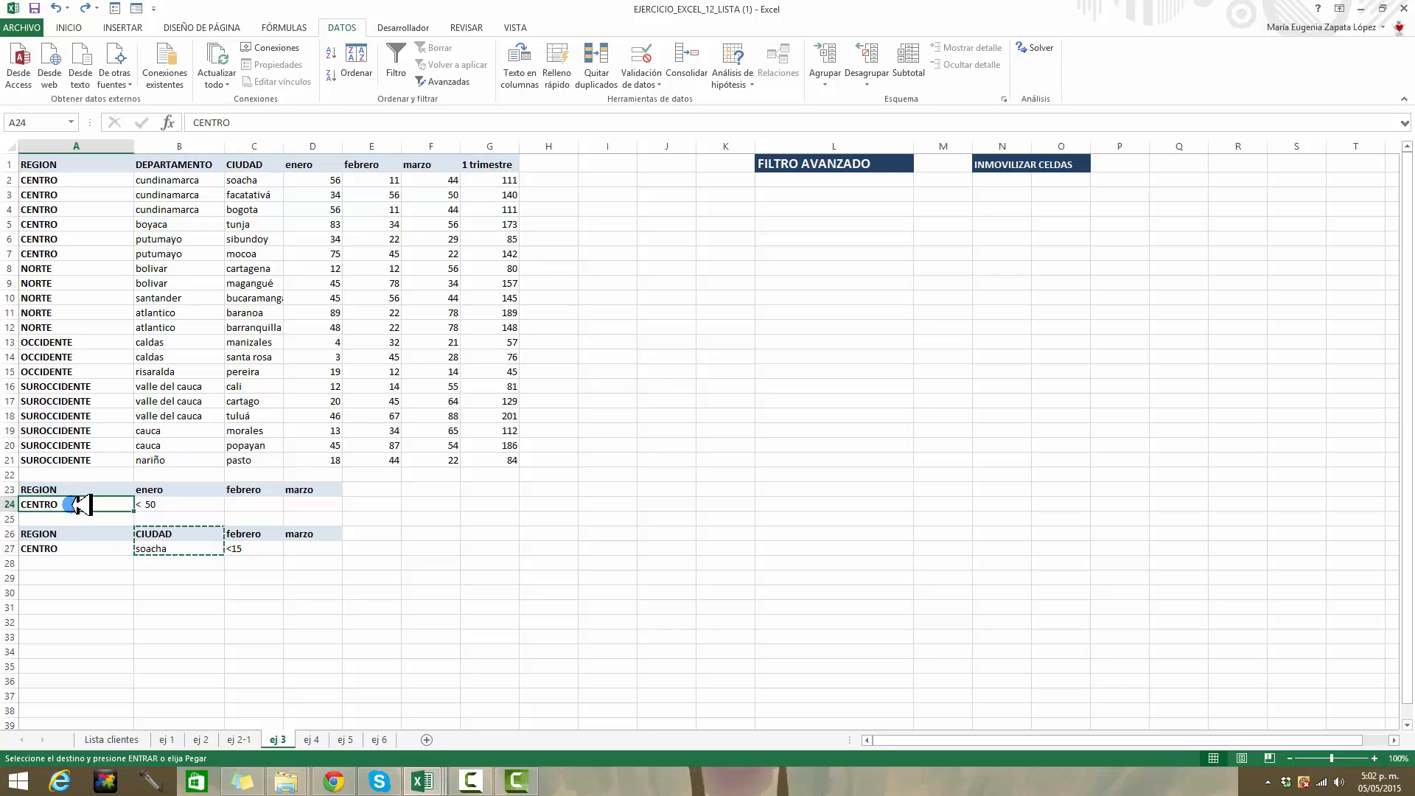
pyautogui.click(184, 503)
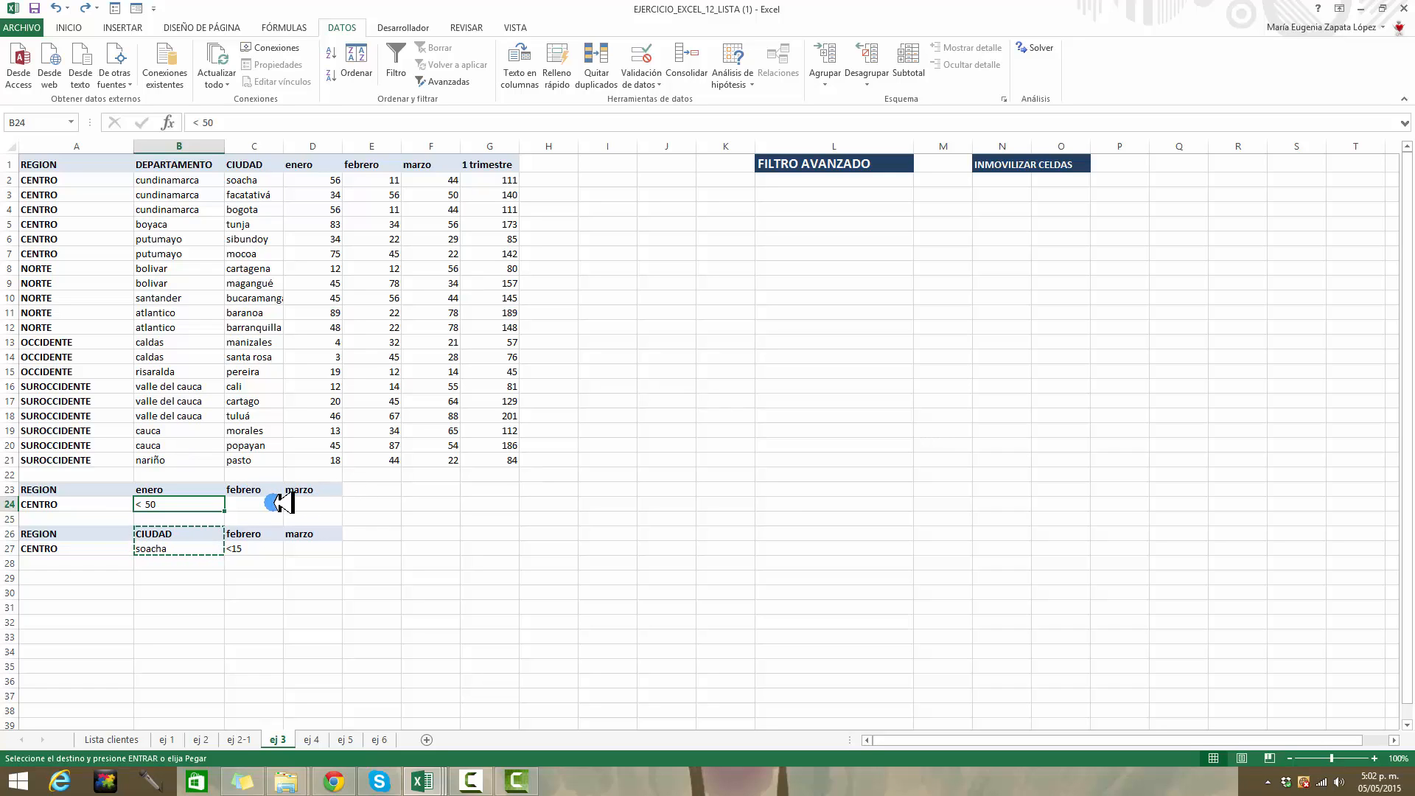
# Step: Start an advanced filter that copies its results to another location, using A1:G21 as the list range
pyautogui.click(444, 81)
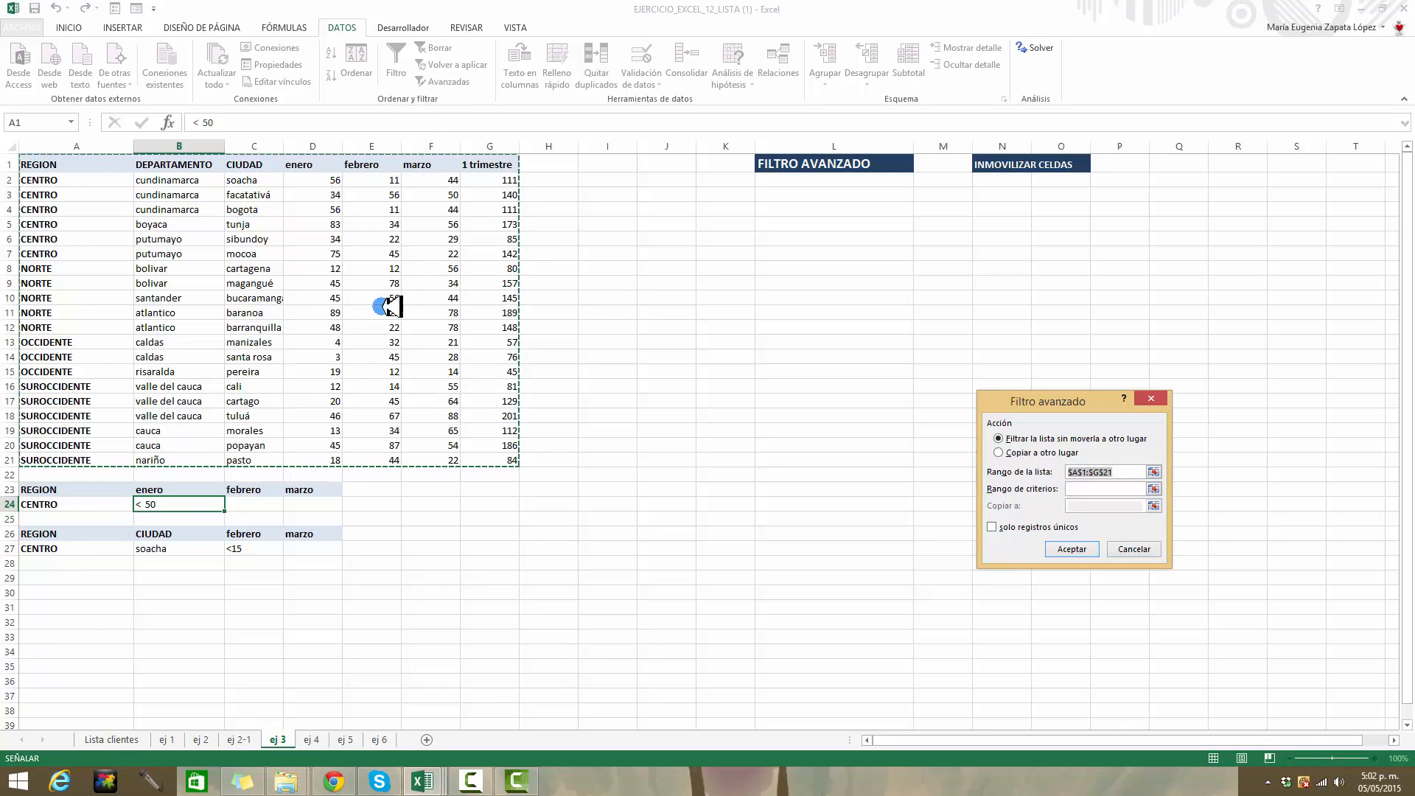
pyautogui.click(1003, 452)
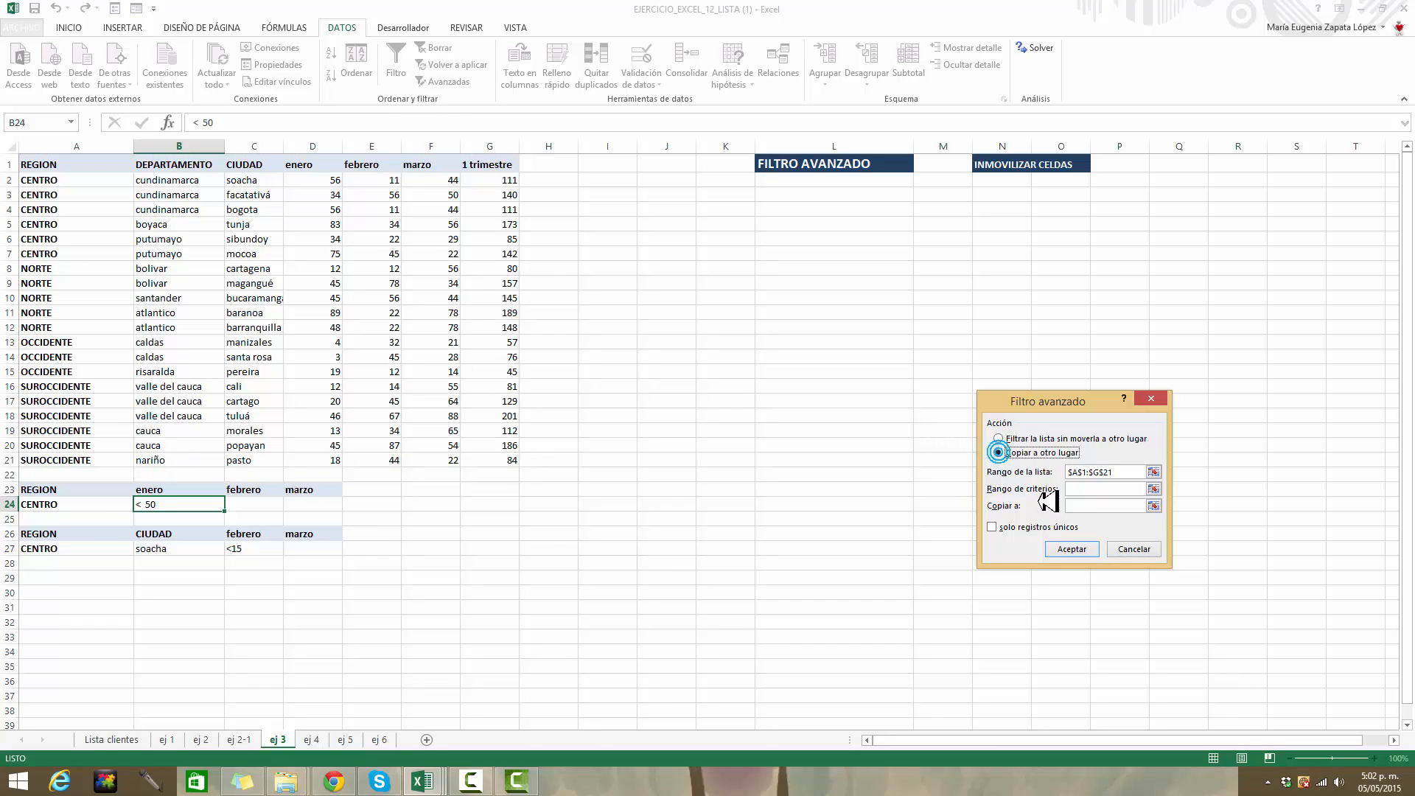
pyautogui.click(1067, 507)
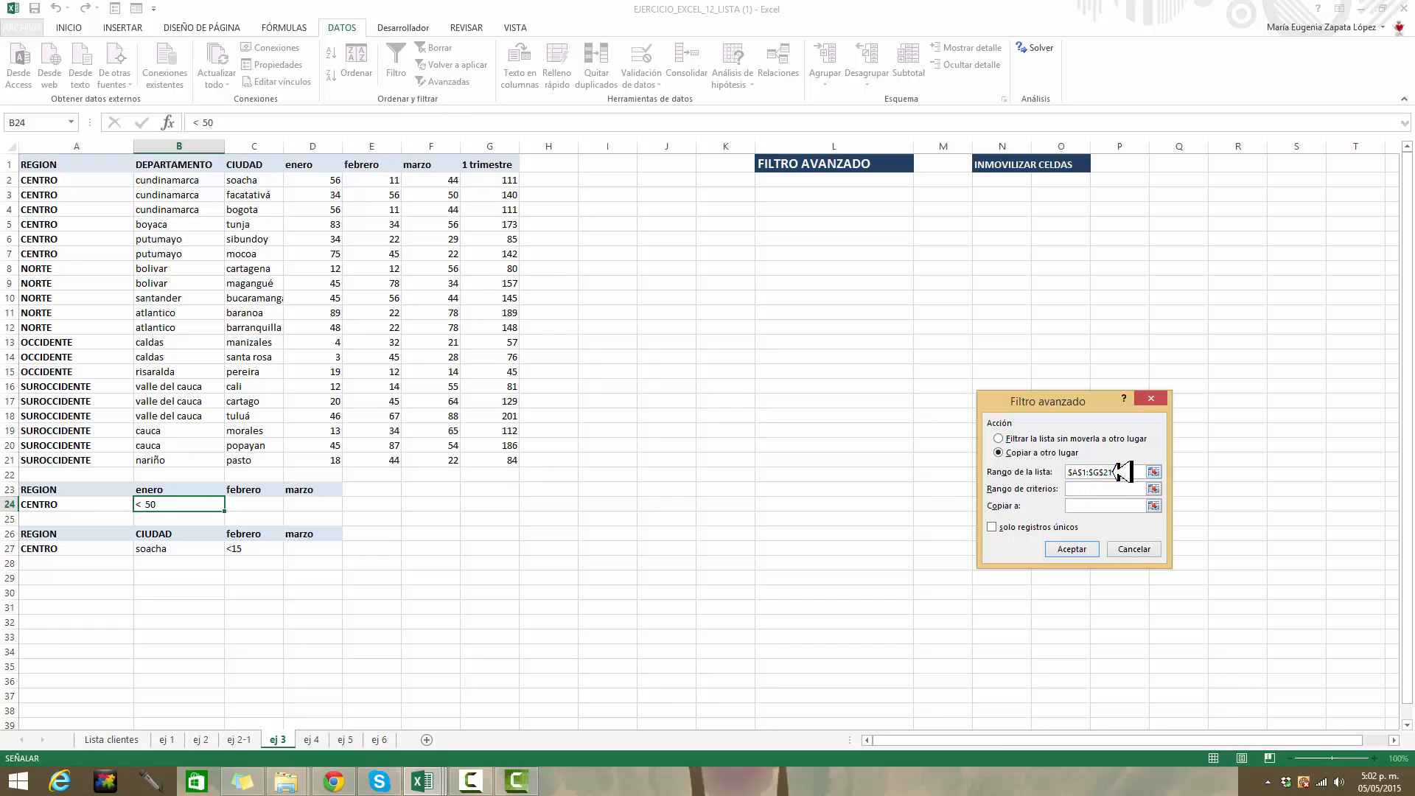
pyautogui.click(1083, 472)
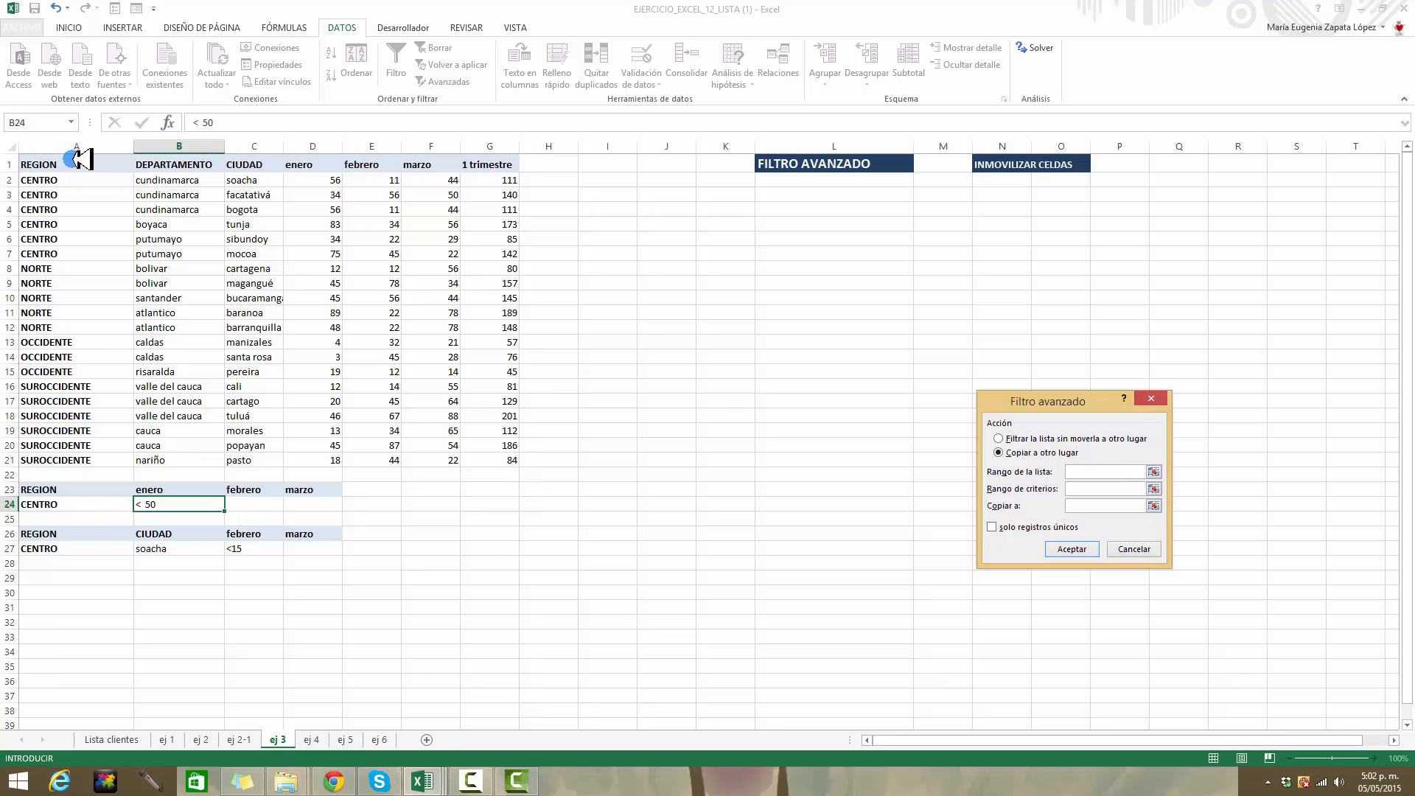
pyautogui.moveTo(79, 162); pyautogui.dragTo(517, 461)
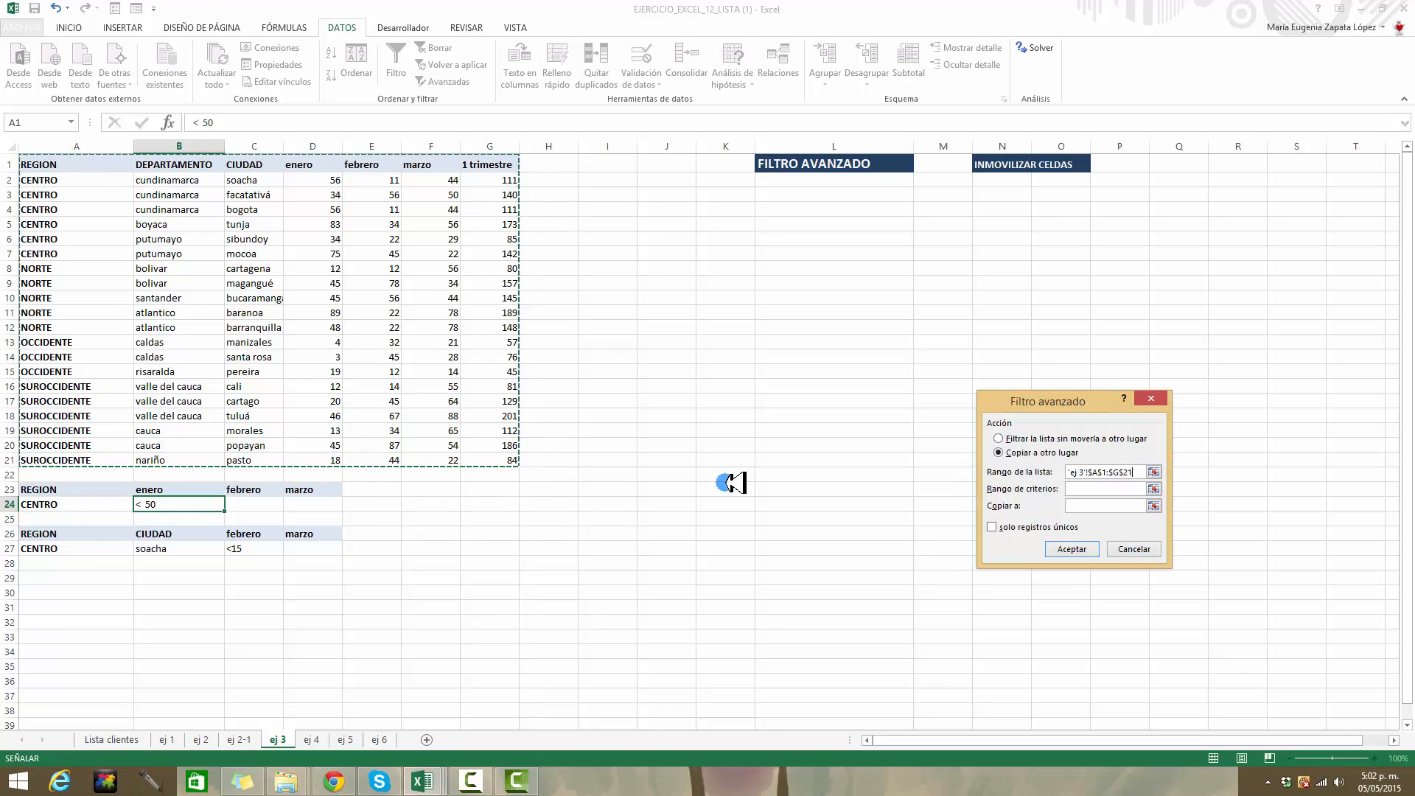
# Step: Run the advanced filter with criteria range A23:D24 and output at L5, and widen column M to fit its DEPARTAMENTO heading
pyautogui.click(1100, 489)
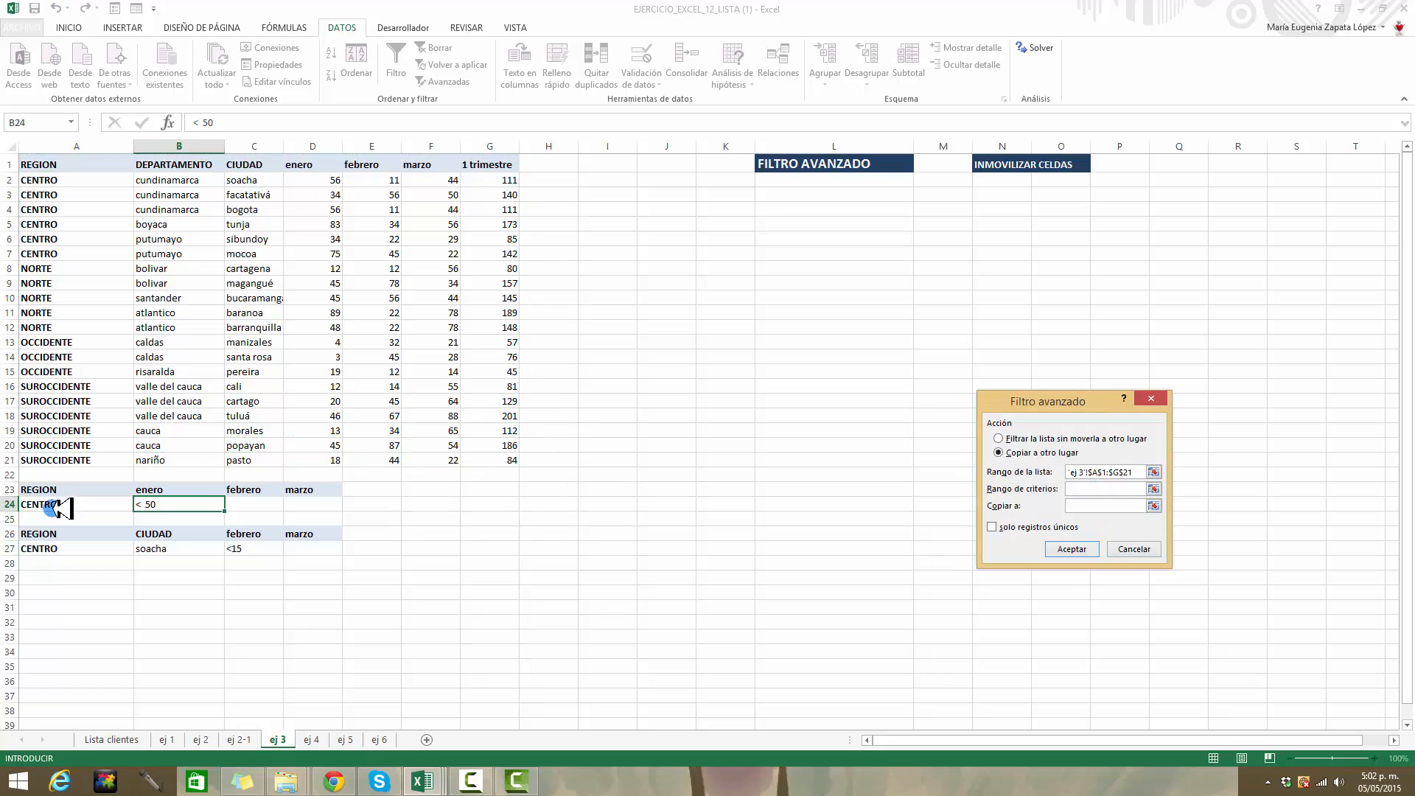
pyautogui.moveTo(60, 487); pyautogui.dragTo(66, 488)
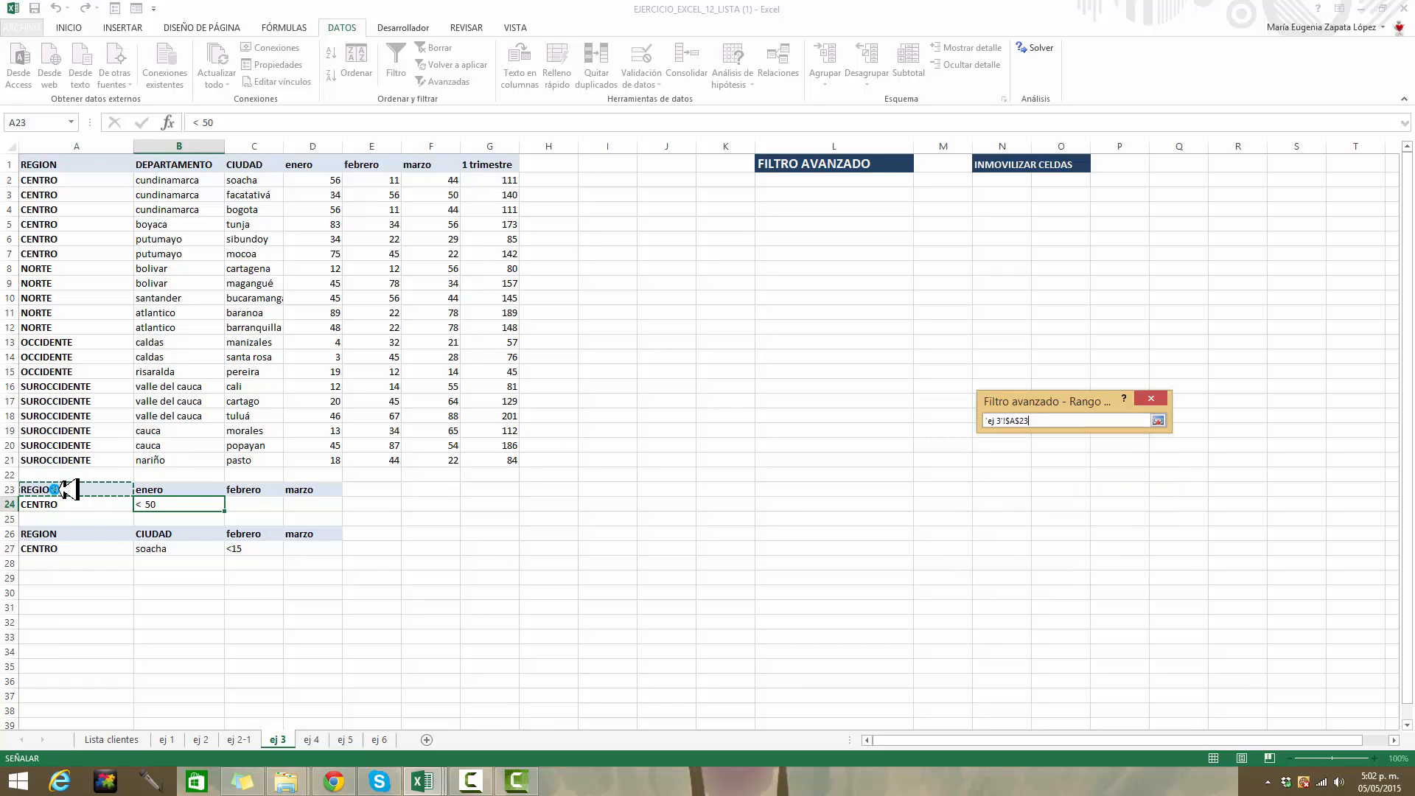
pyautogui.moveTo(302, 504); pyautogui.dragTo(298, 504)
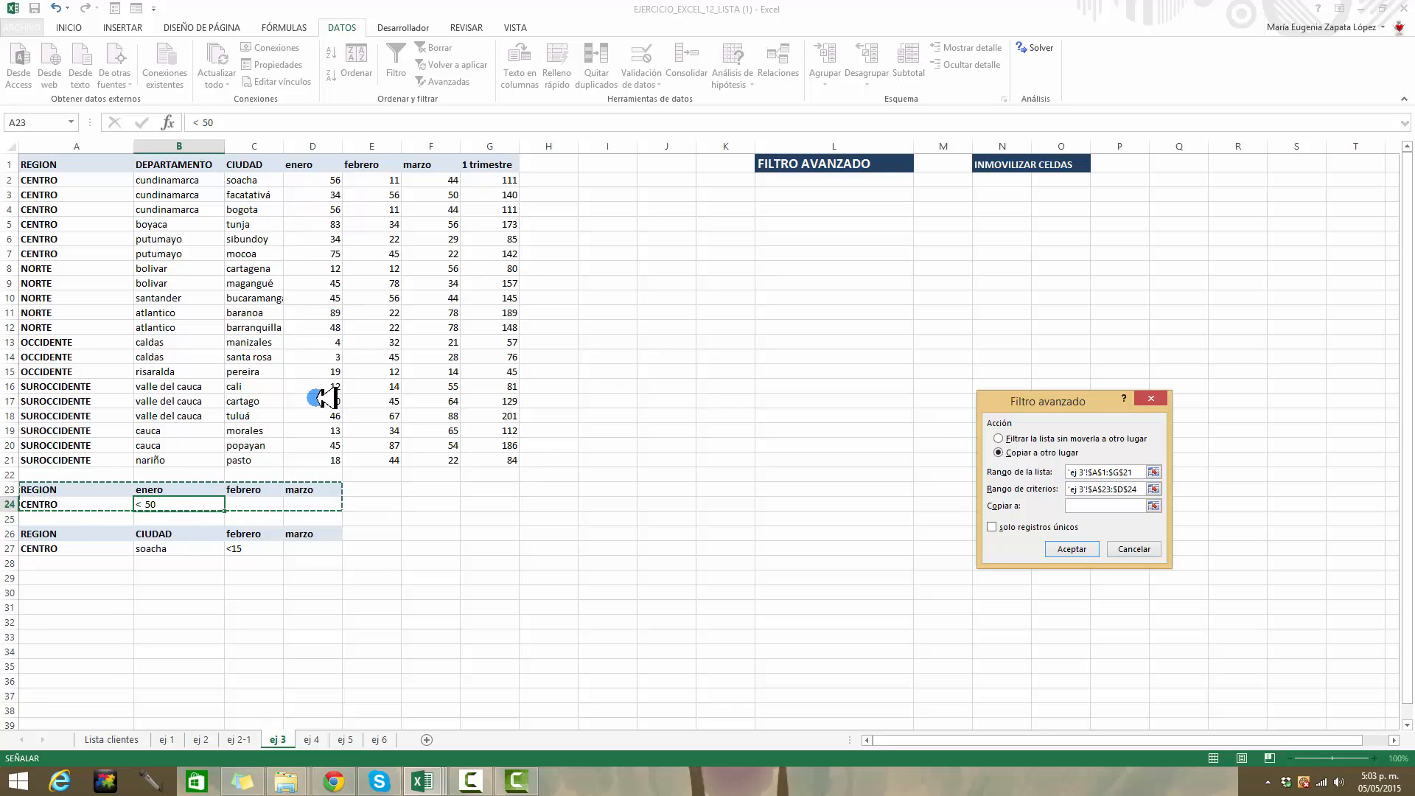
pyautogui.click(1080, 506)
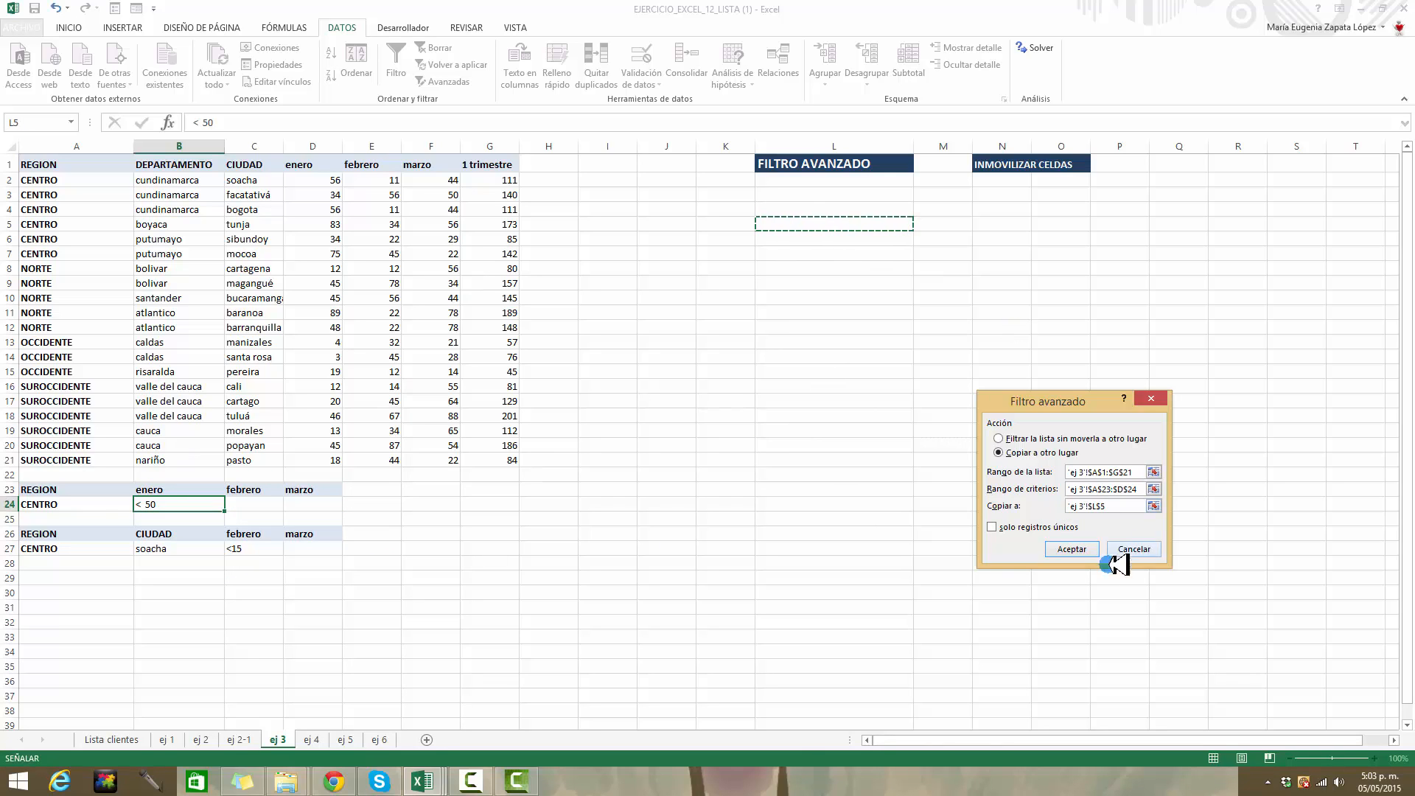
pyautogui.click(1080, 549)
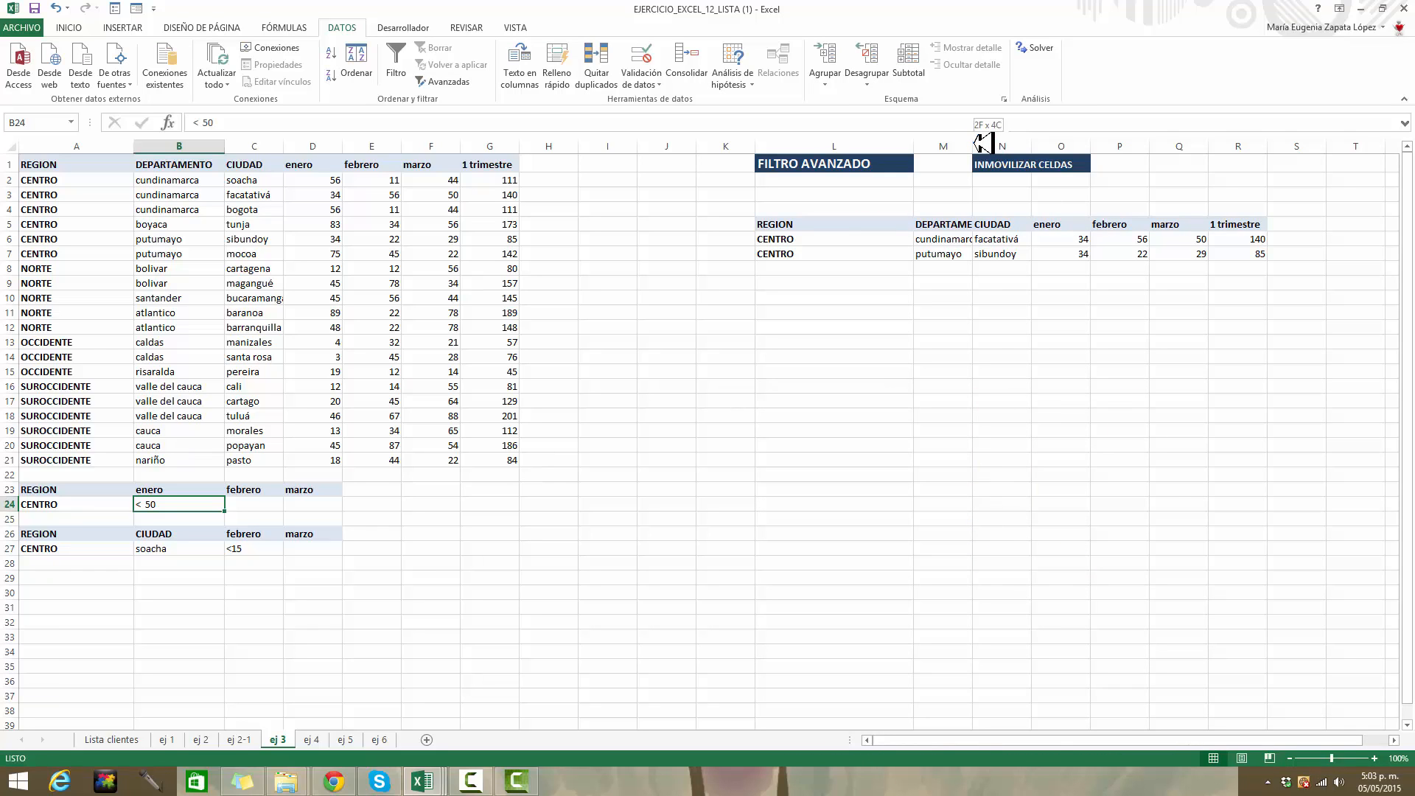
pyautogui.moveTo(982, 144); pyautogui.dragTo(991, 145)
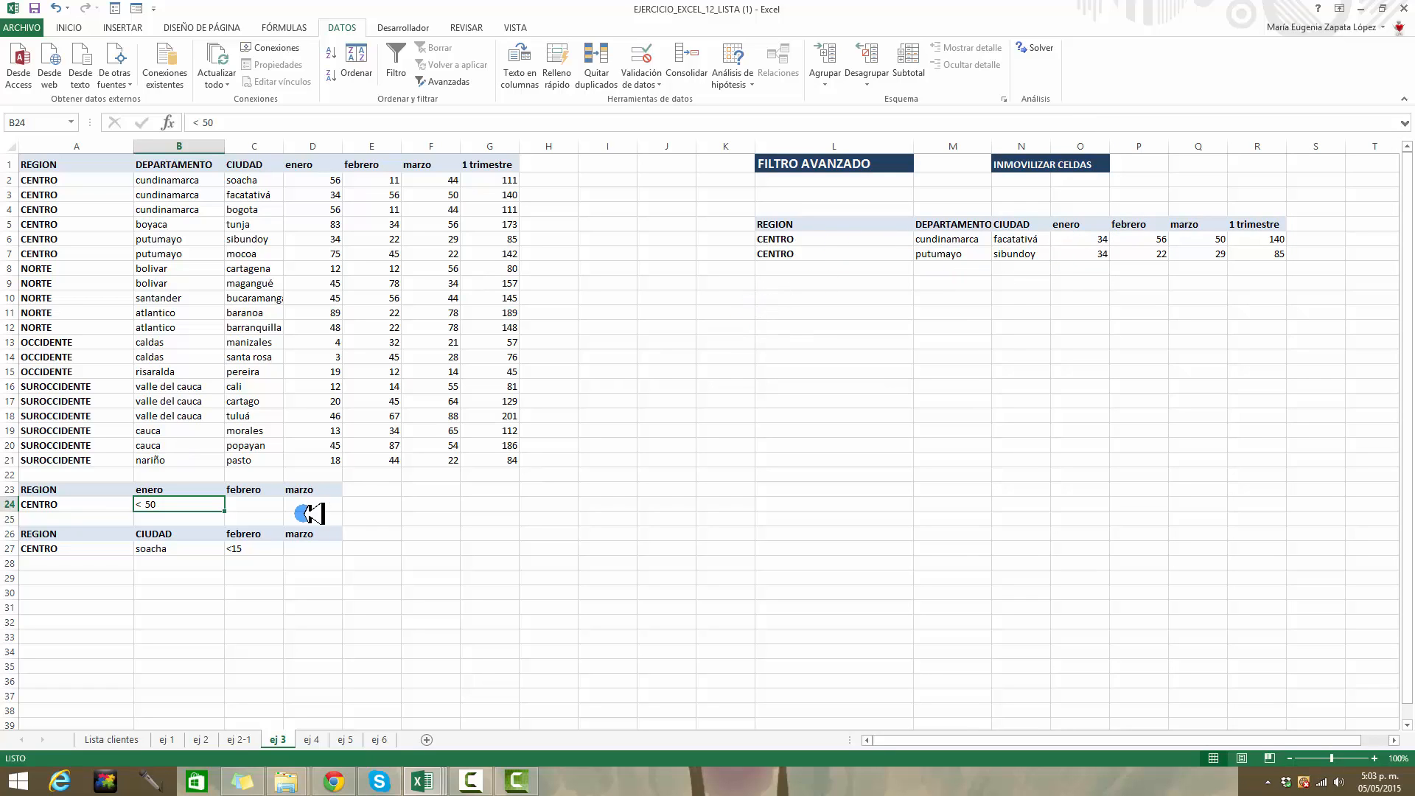
# Step: Start another advanced filter on the same list, replacing the criteria range with A26:D27
pyautogui.click(442, 81)
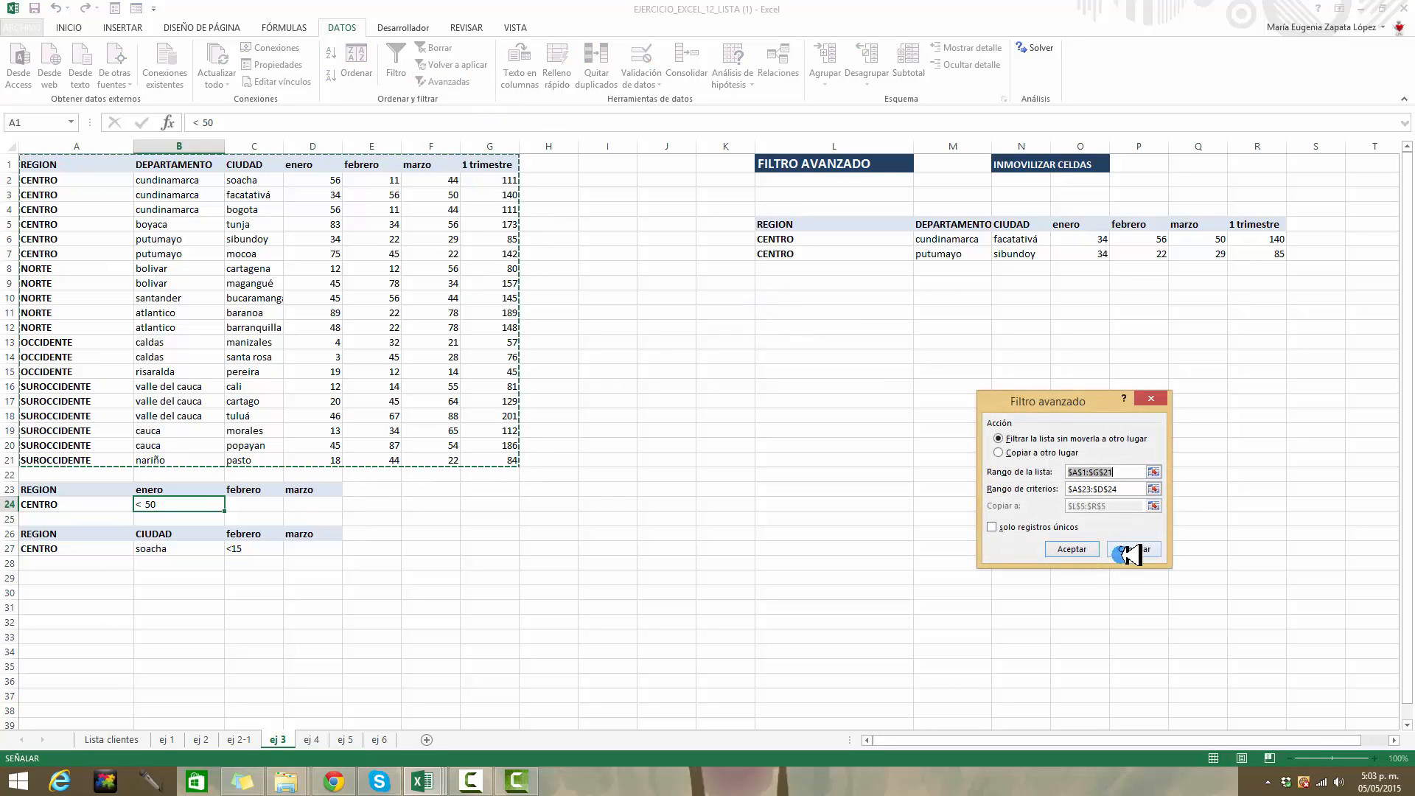
pyautogui.click(1123, 488)
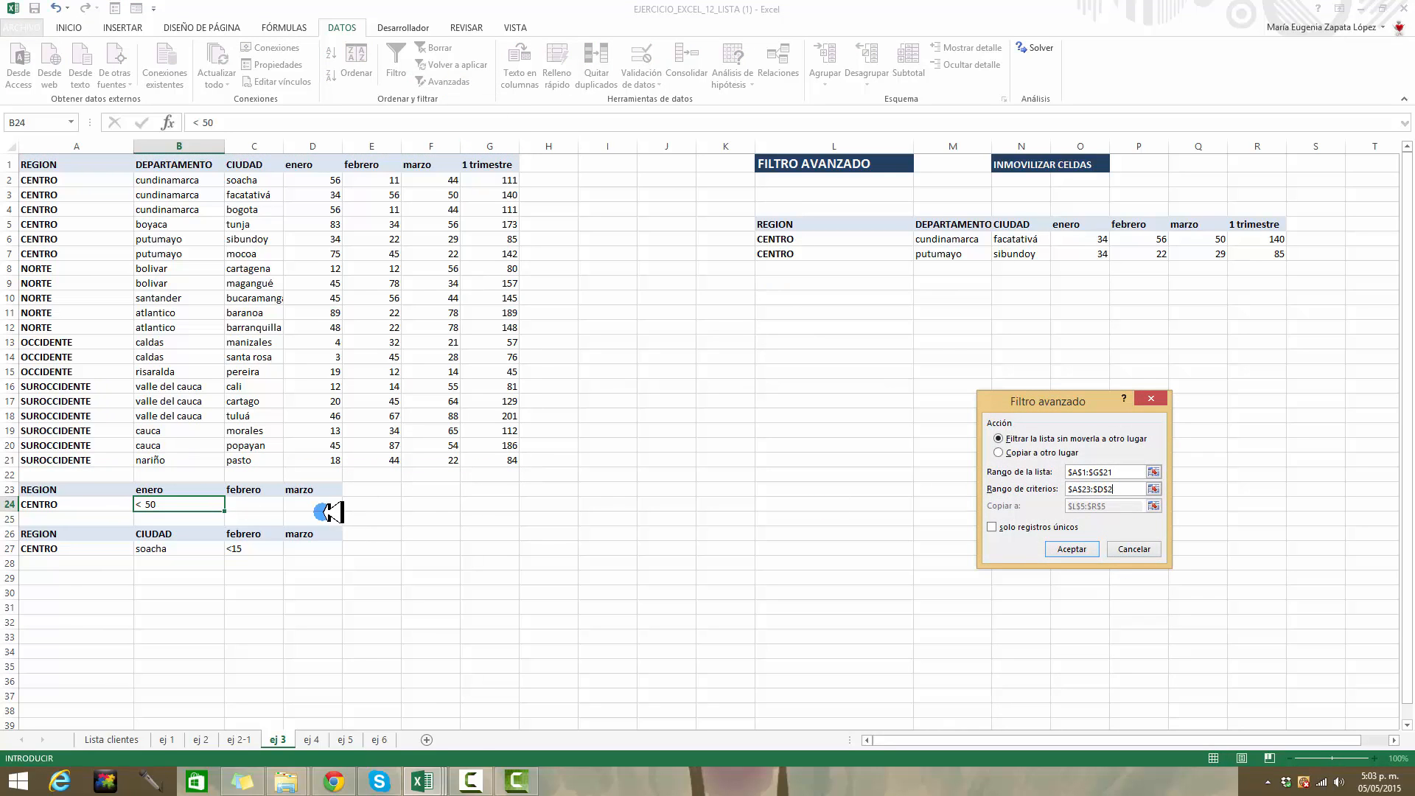
pyautogui.press('BackSpace')
pyautogui.press('BackSpace')
pyautogui.press('BackSpace')
pyautogui.moveTo(92, 533); pyautogui.dragTo(296, 553)
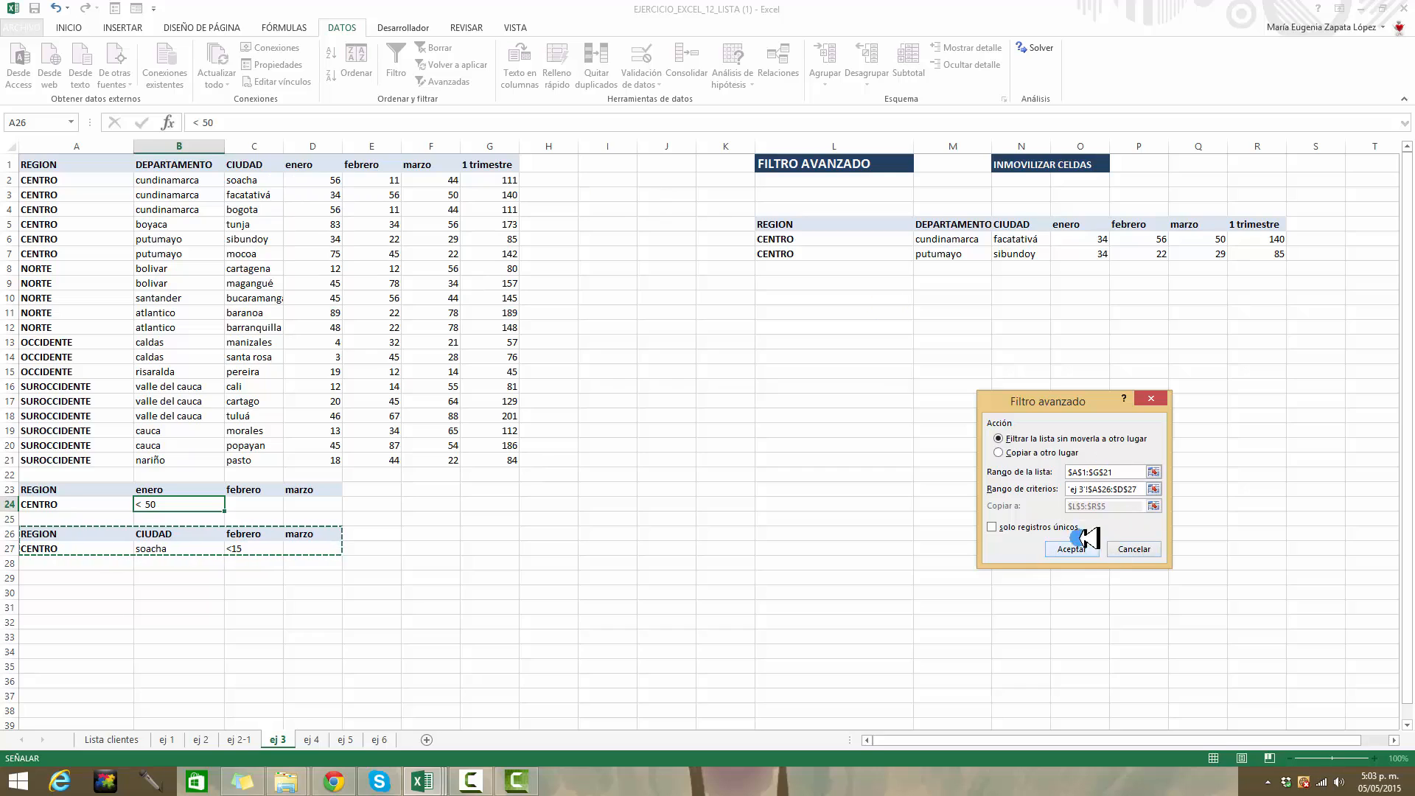
# Step: Set the filter to copy to another location, change the destination to L10, and run it
pyautogui.click(999, 453)
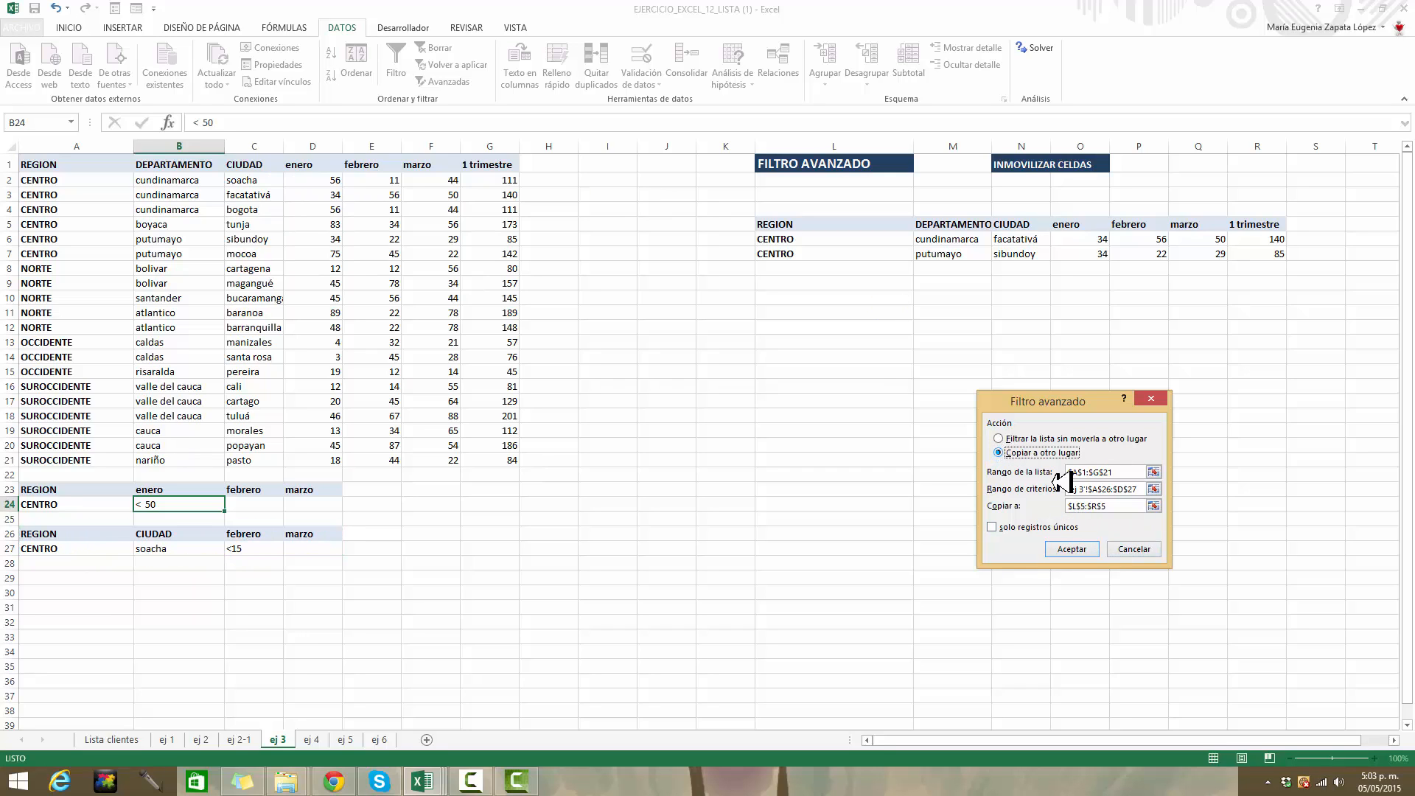
pyautogui.click(1118, 505)
pyautogui.press('BackSpace')
pyautogui.press('BackSpace')
pyautogui.press('BackSpace')
pyautogui.press('BackSpace')
pyautogui.press('BackSpace')
pyautogui.press('BackSpace')
pyautogui.press('BackSpace')
pyautogui.press('BackSpace')
pyautogui.press('BackSpace')
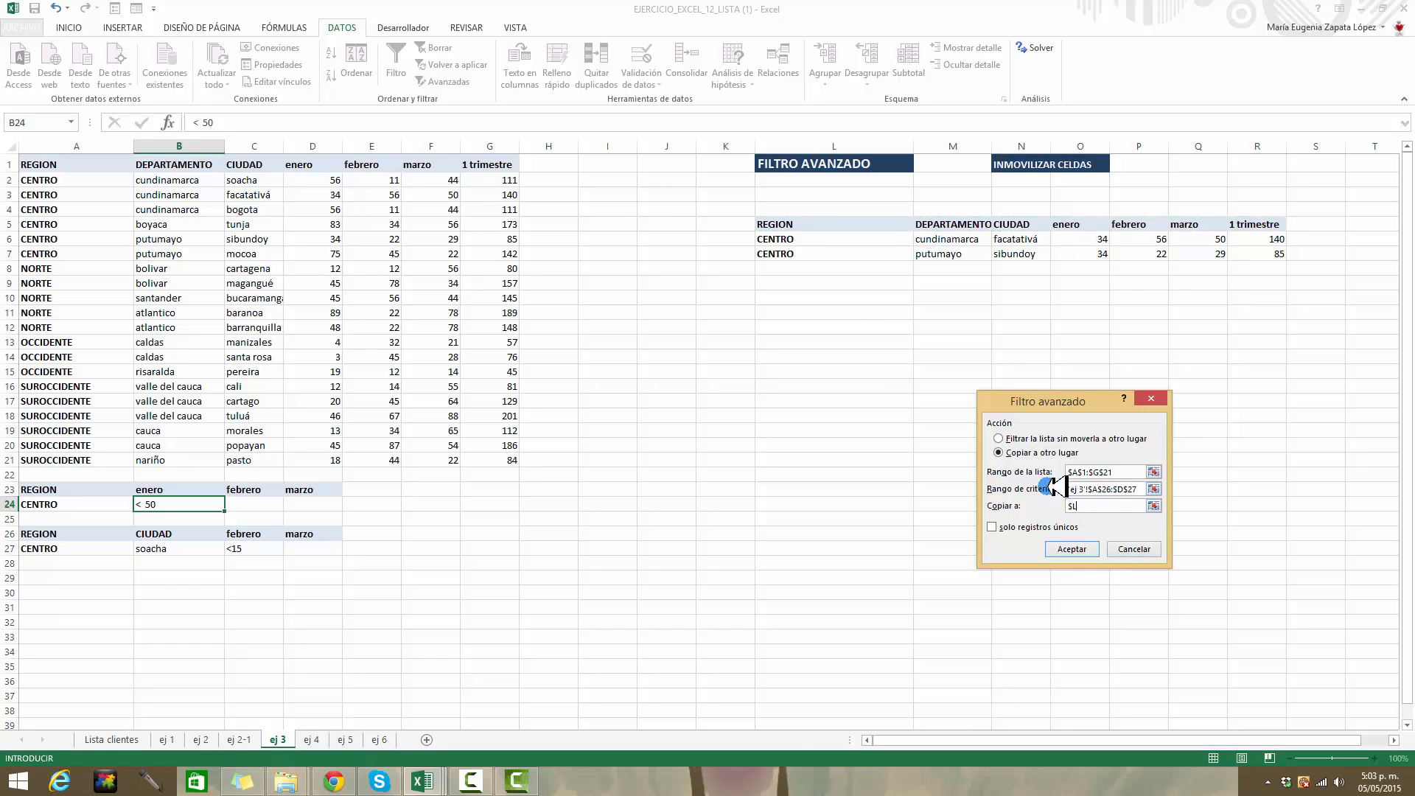
pyautogui.click(805, 296)
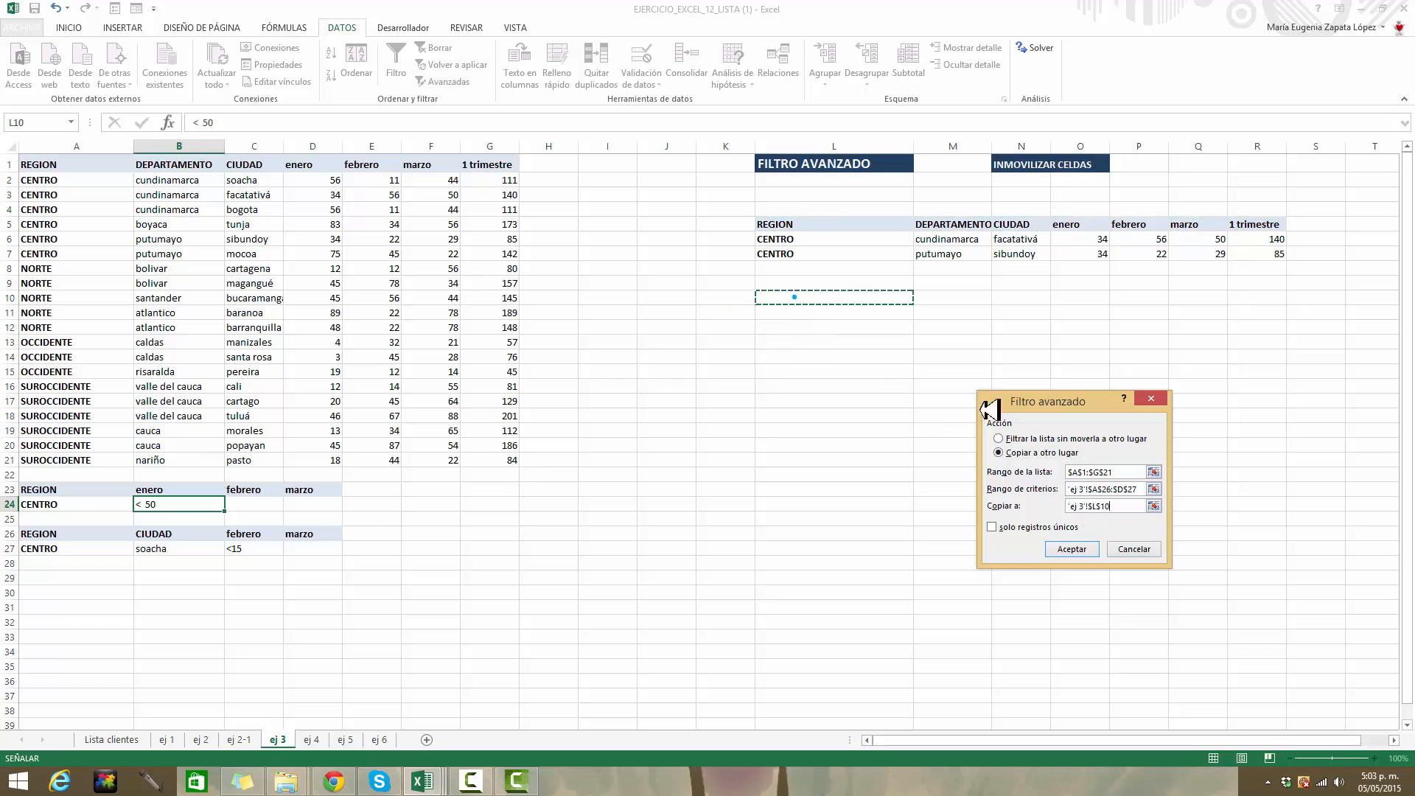
pyautogui.click(1070, 546)
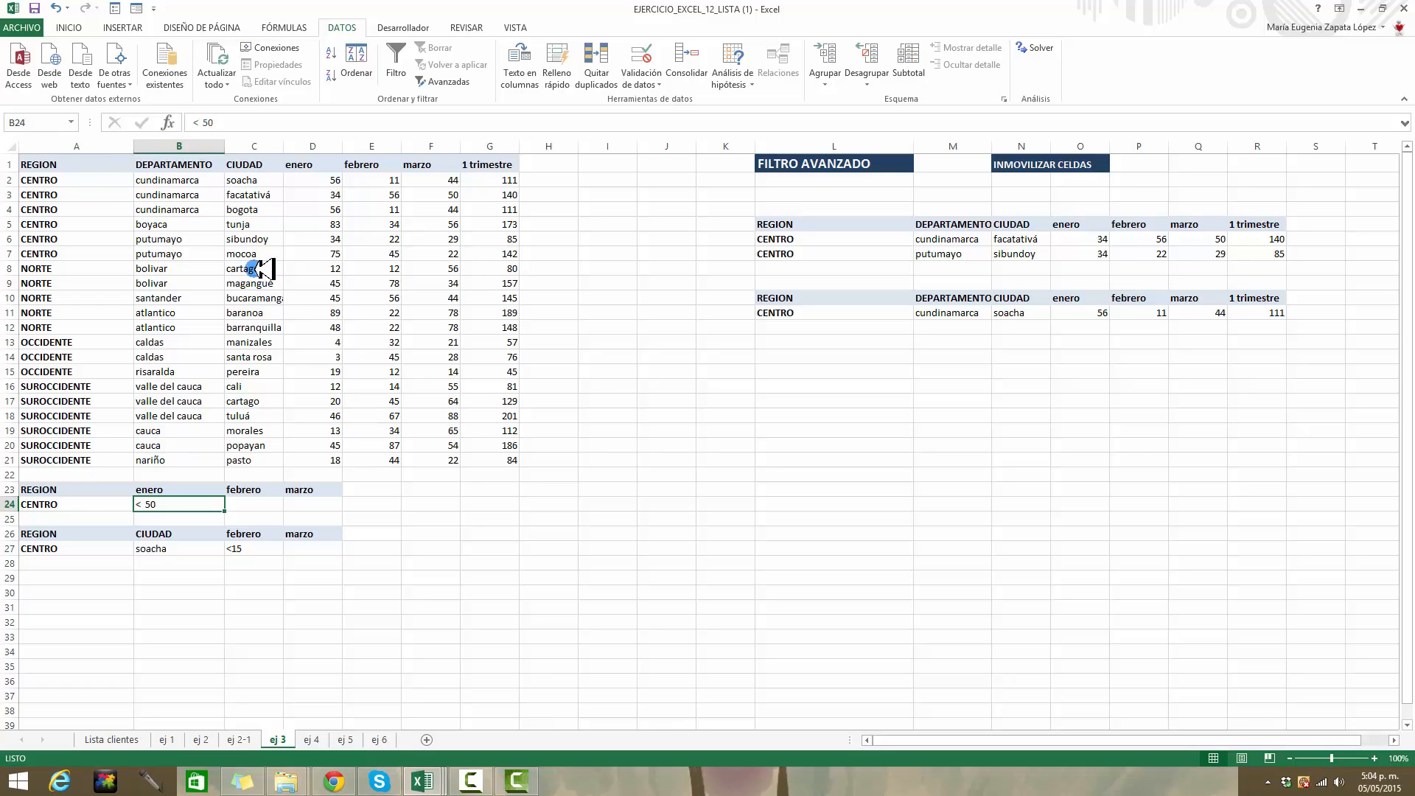
# Step: Create a copy of the ej 3 sheet and place it before ej 3
pyautogui.rightClick(295, 735)
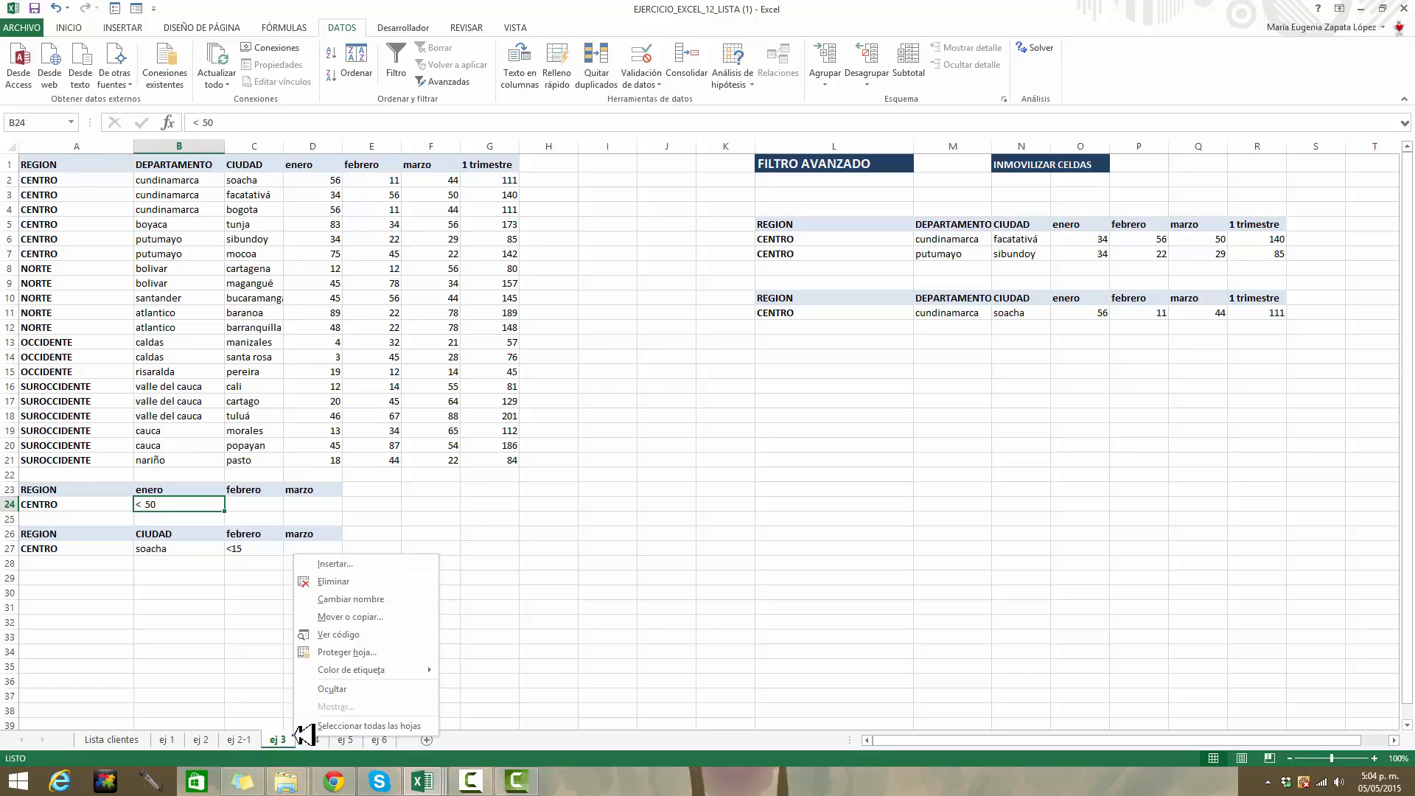
pyautogui.click(372, 599)
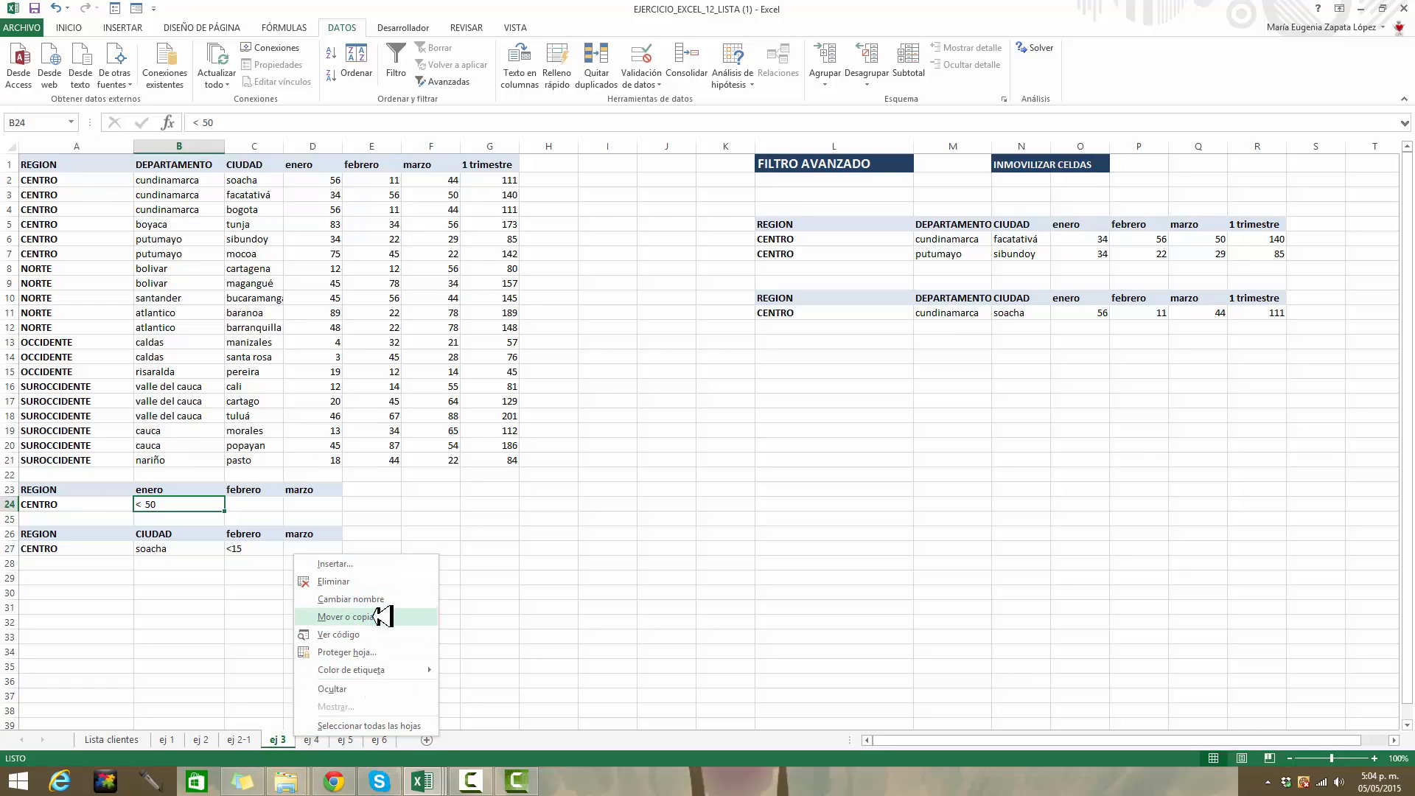
pyautogui.click(350, 616)
pyautogui.click(280, 669)
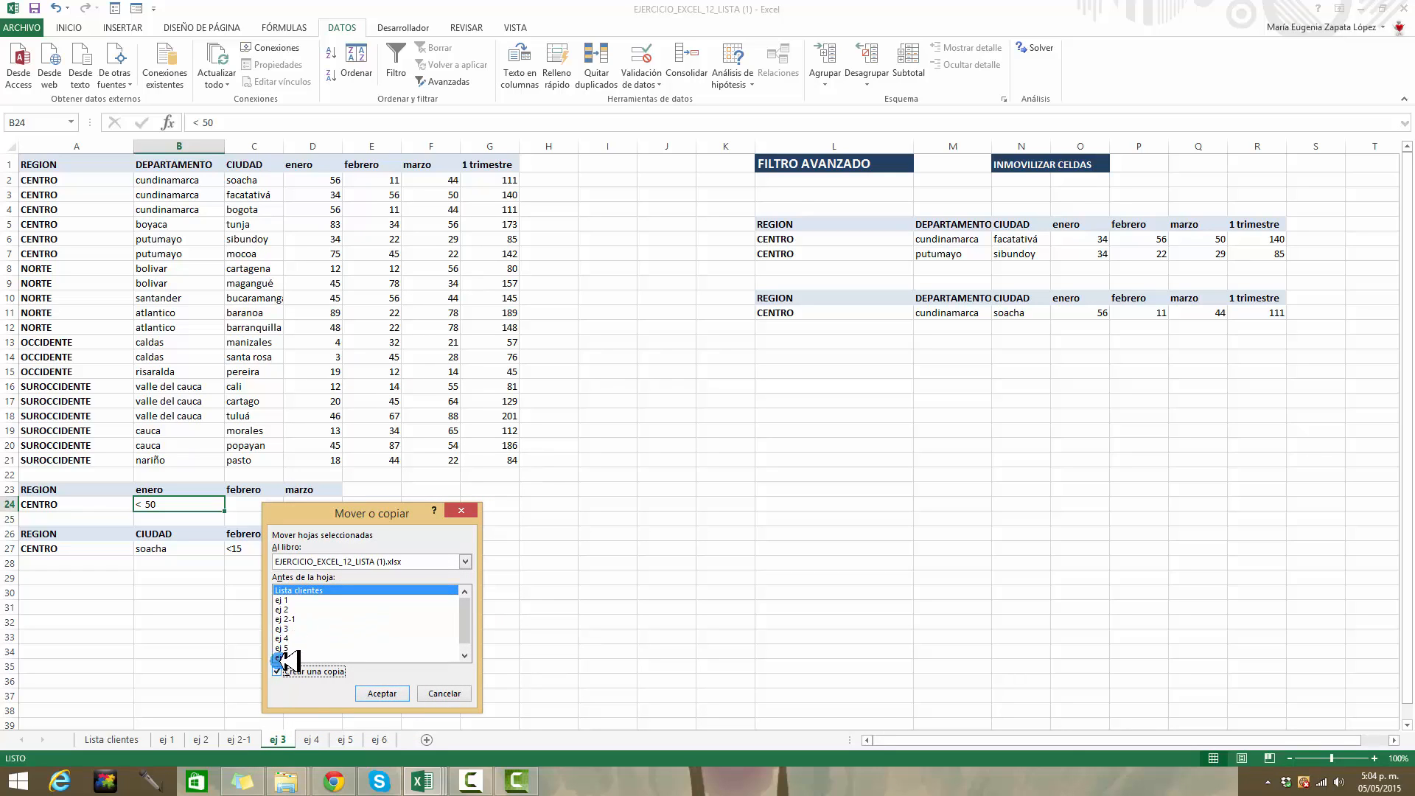
pyautogui.click(286, 628)
pyautogui.click(382, 693)
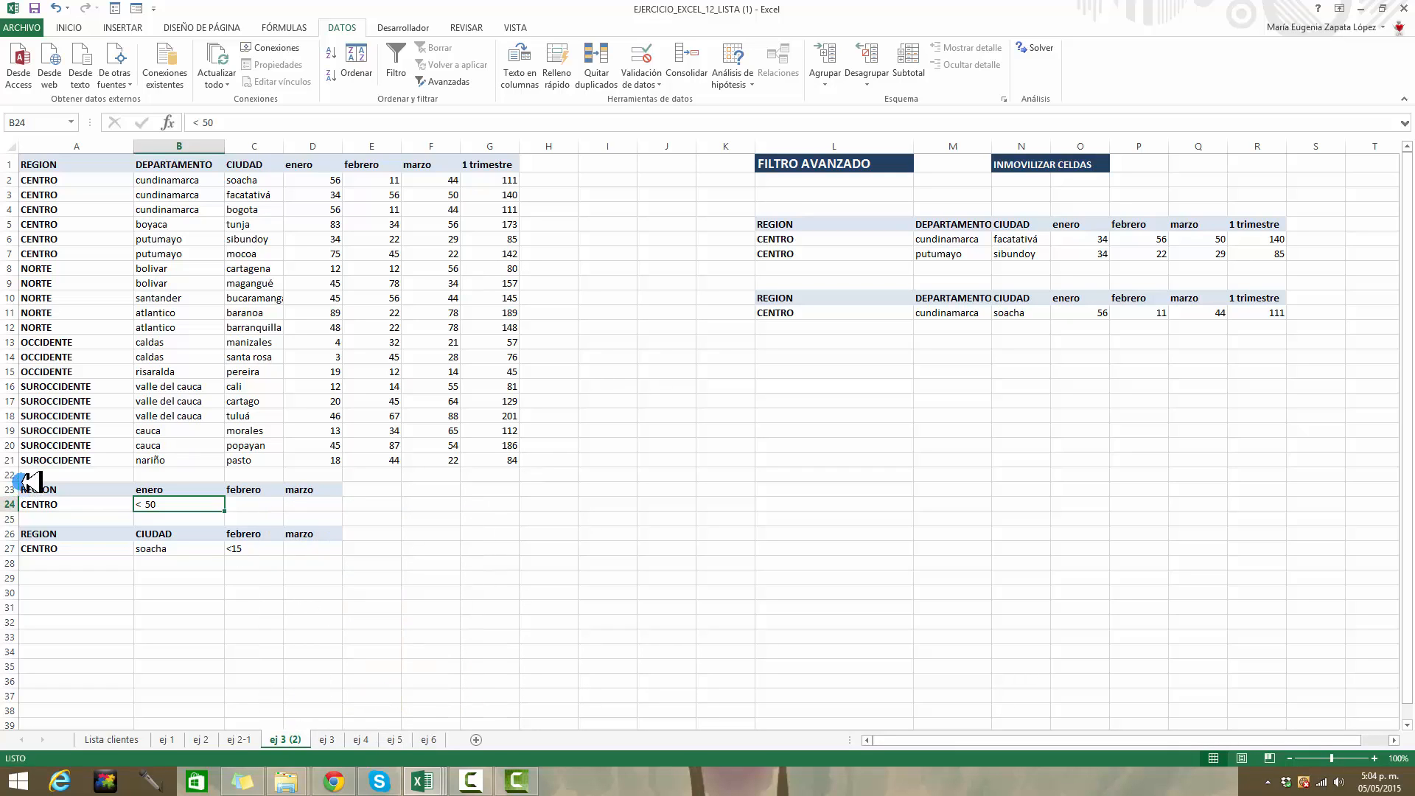
# Step: Delete rows 22 to 30 and columns L to S from the copied sheet, leaving only the source table
pyautogui.moveTo(18, 479); pyautogui.dragTo(14, 589)
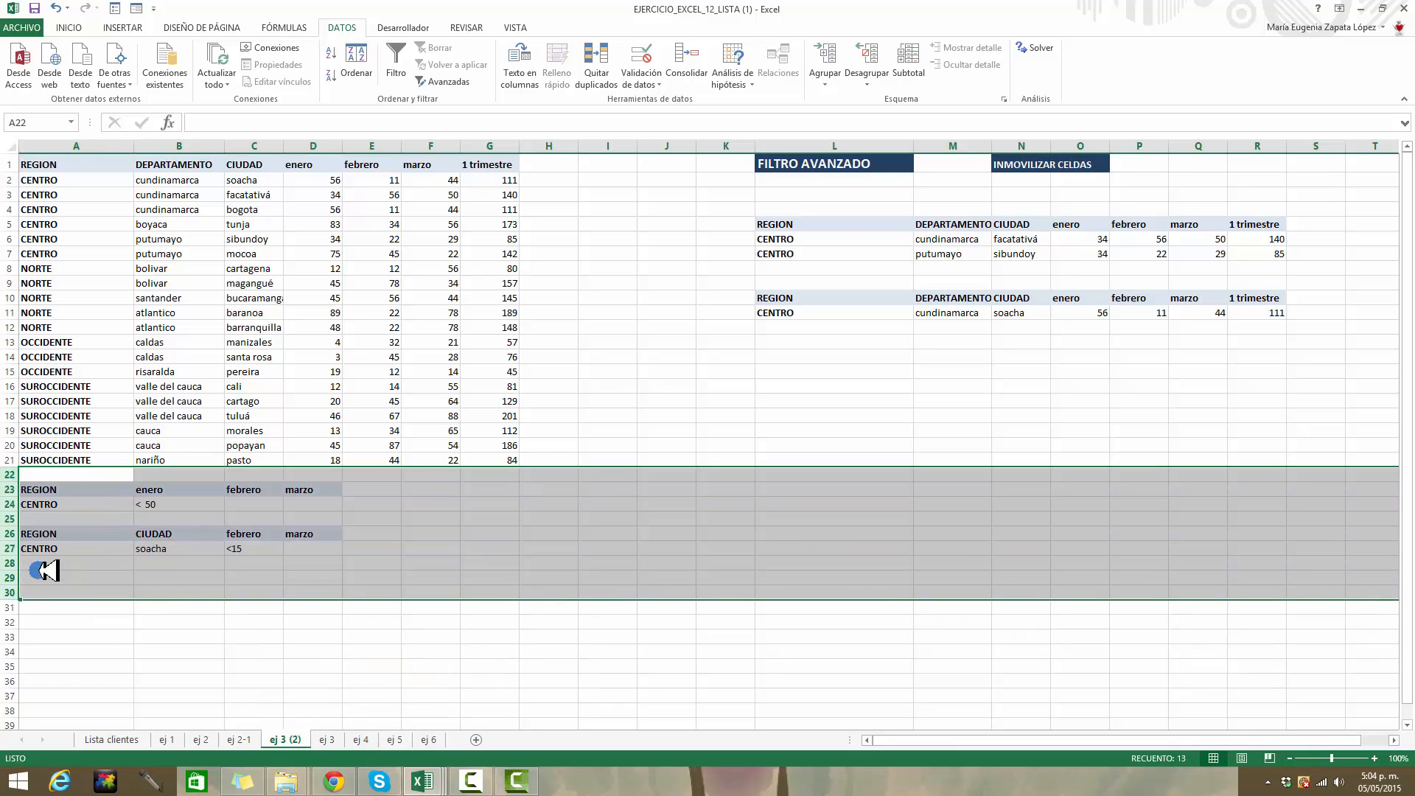
pyautogui.rightClick(17, 474)
pyautogui.click(79, 596)
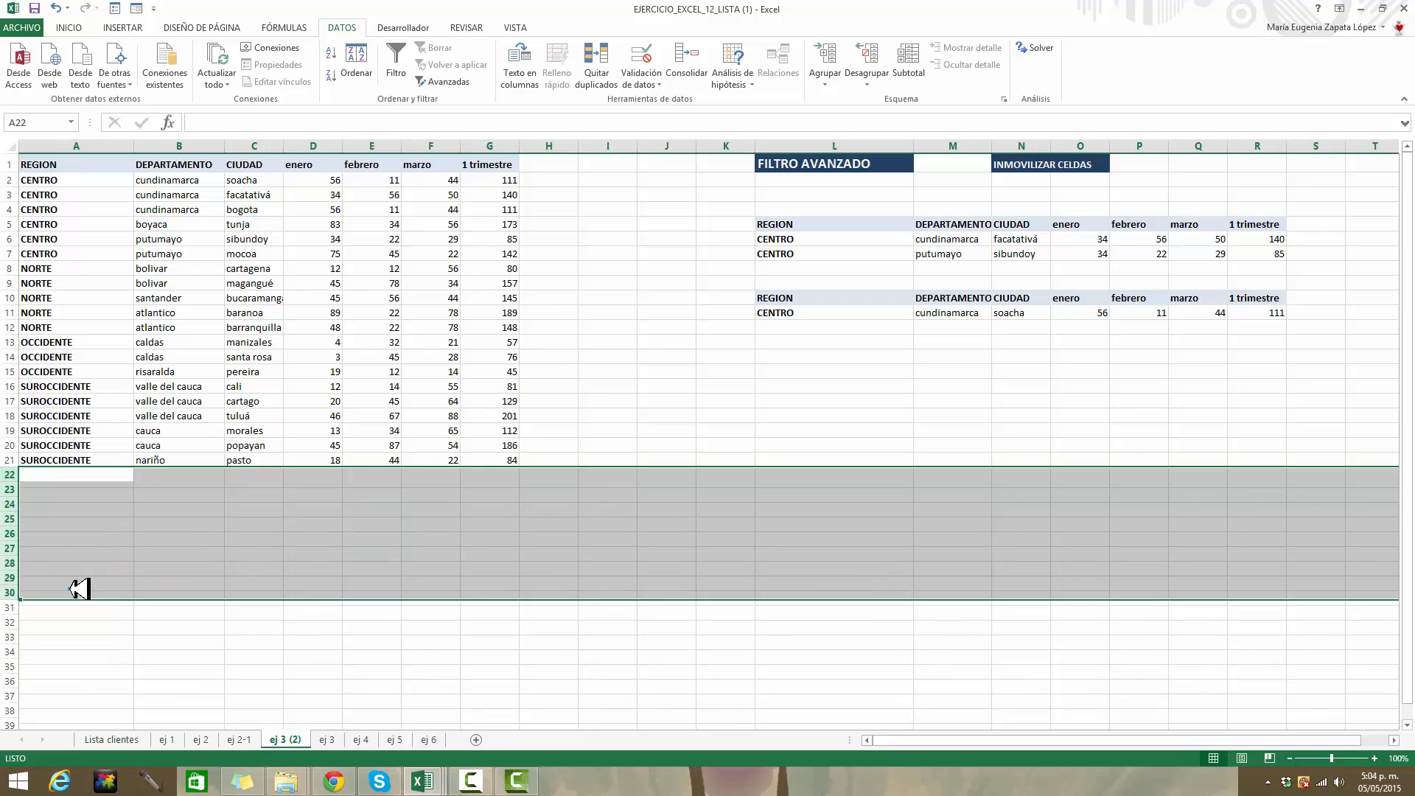
pyautogui.moveTo(785, 145); pyautogui.dragTo(1337, 148)
pyautogui.rightClick(885, 147)
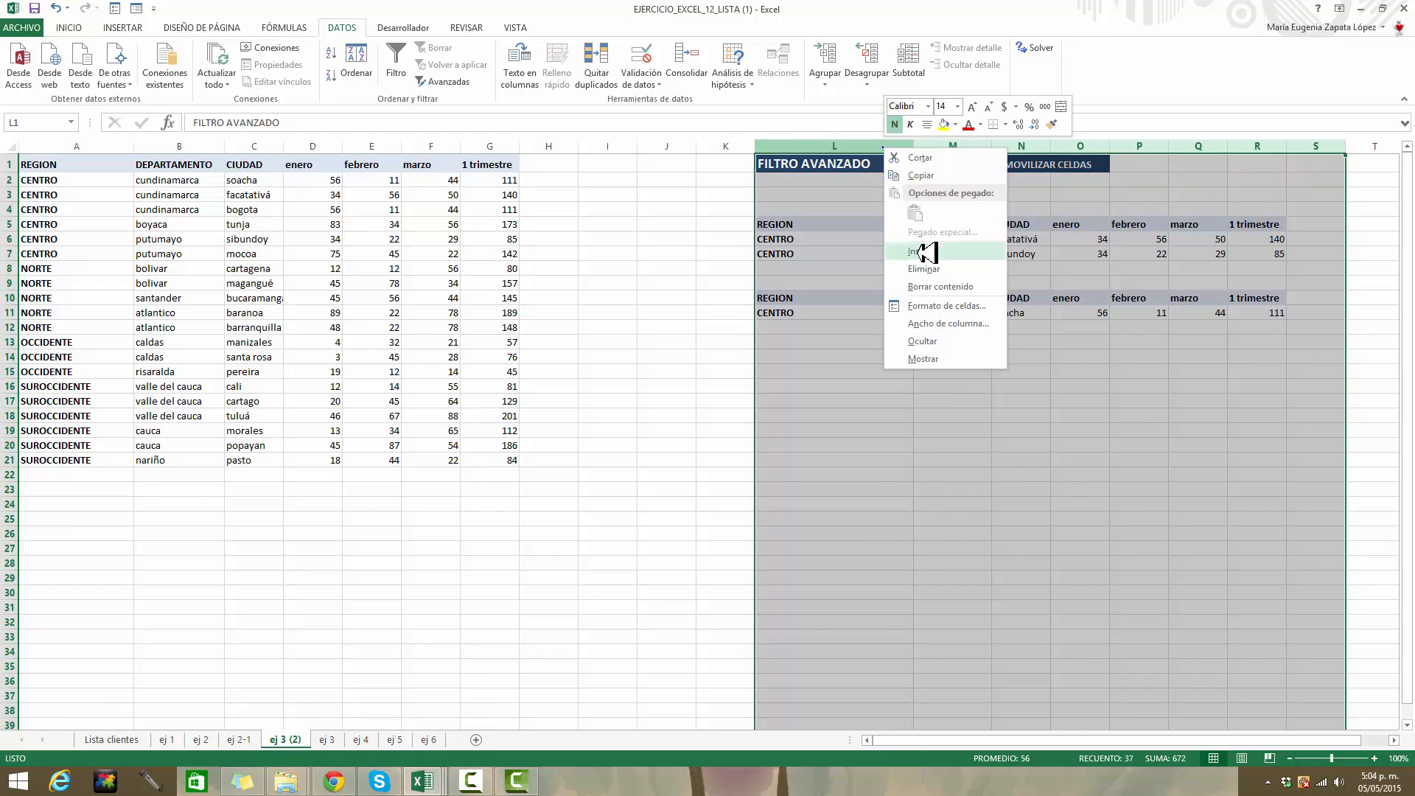
pyautogui.click(916, 267)
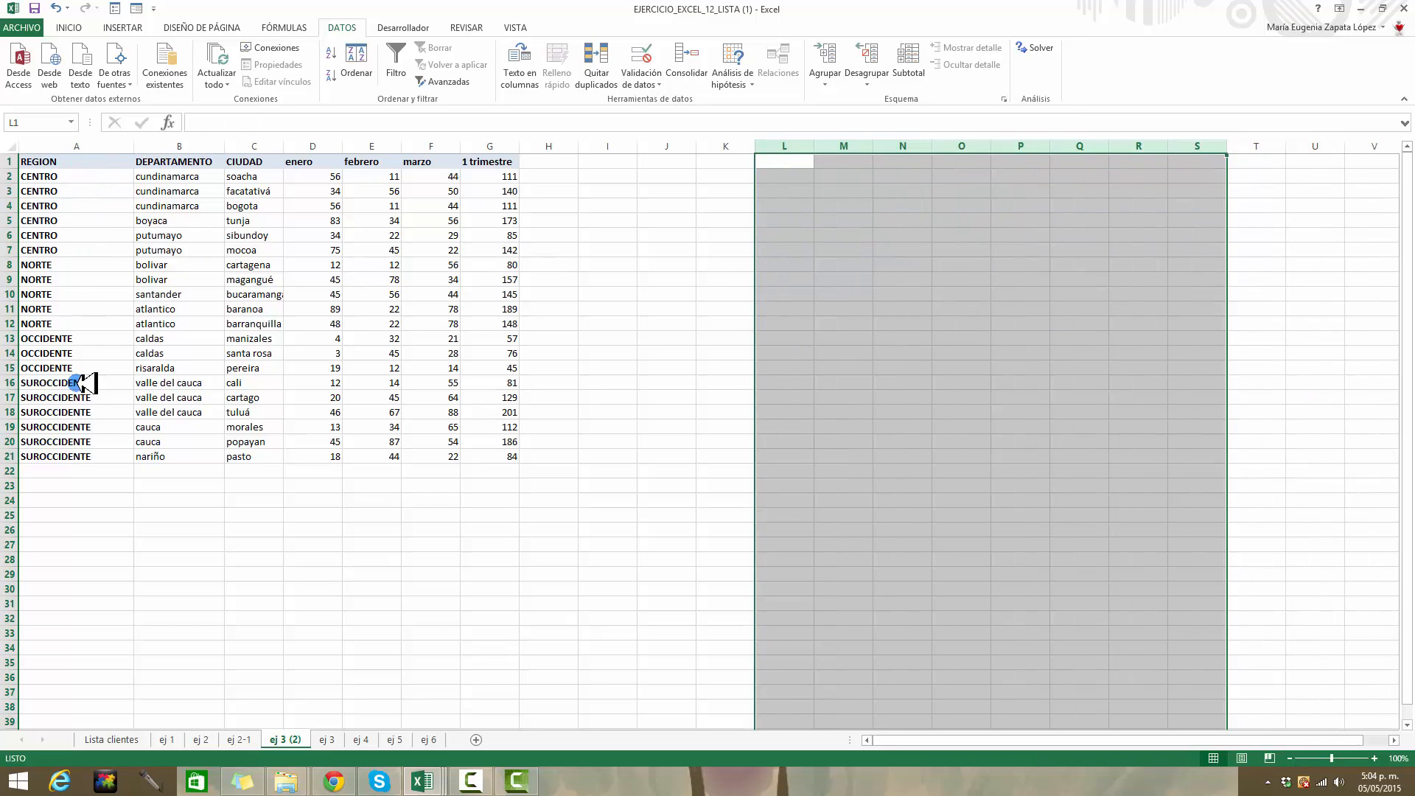
# Step: Freeze panes at column B so that the REGION column stays fixed while scrolling sideways
pyautogui.click(190, 159)
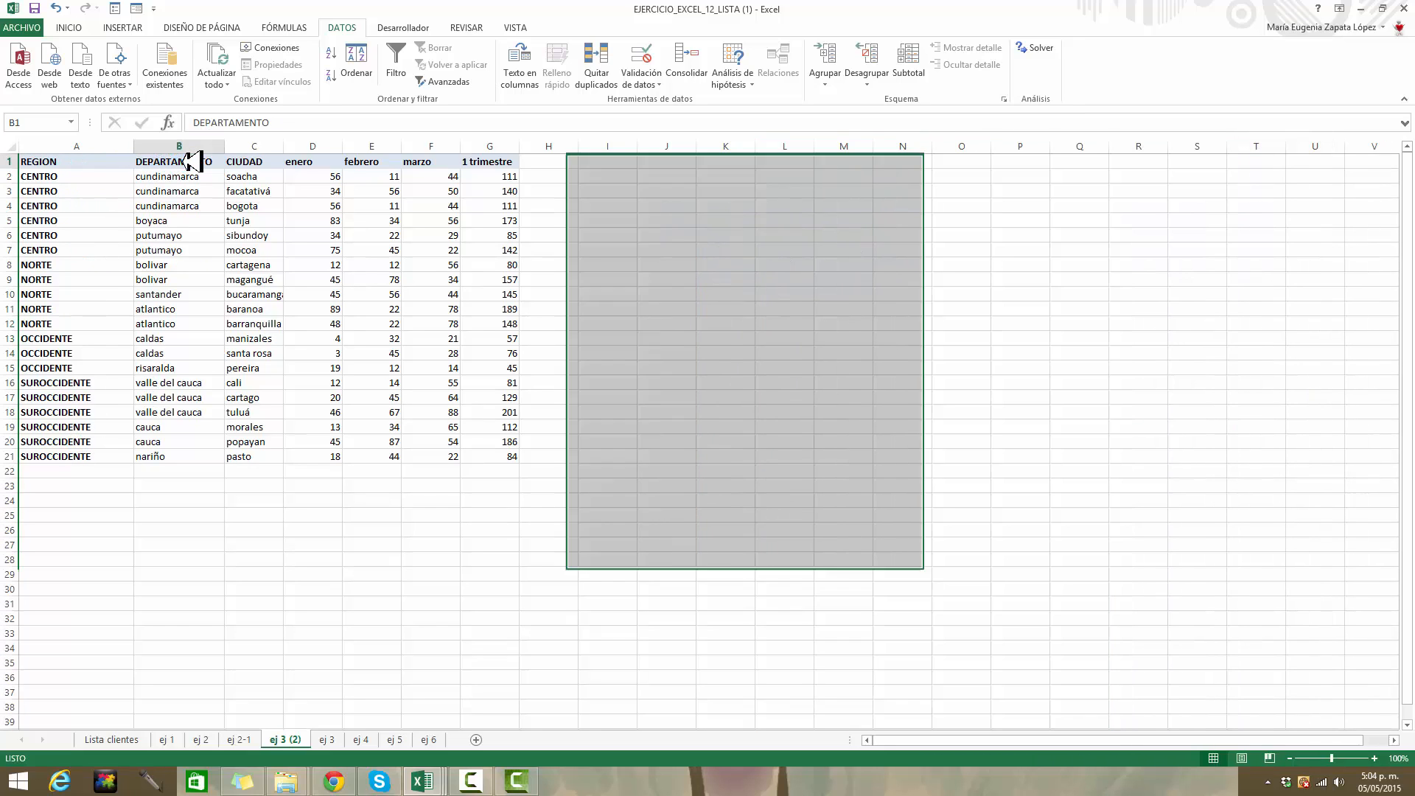
pyautogui.click(179, 146)
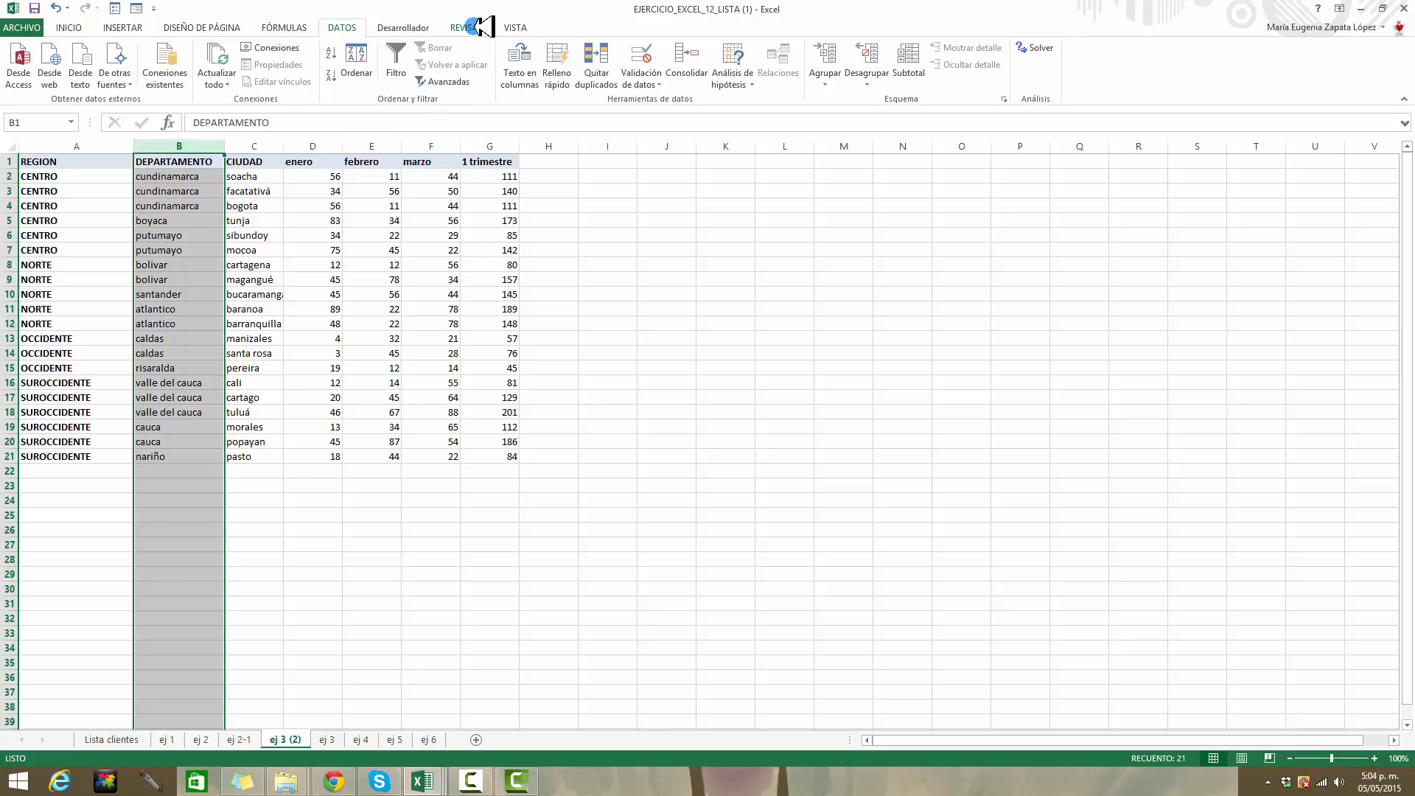
pyautogui.click(516, 27)
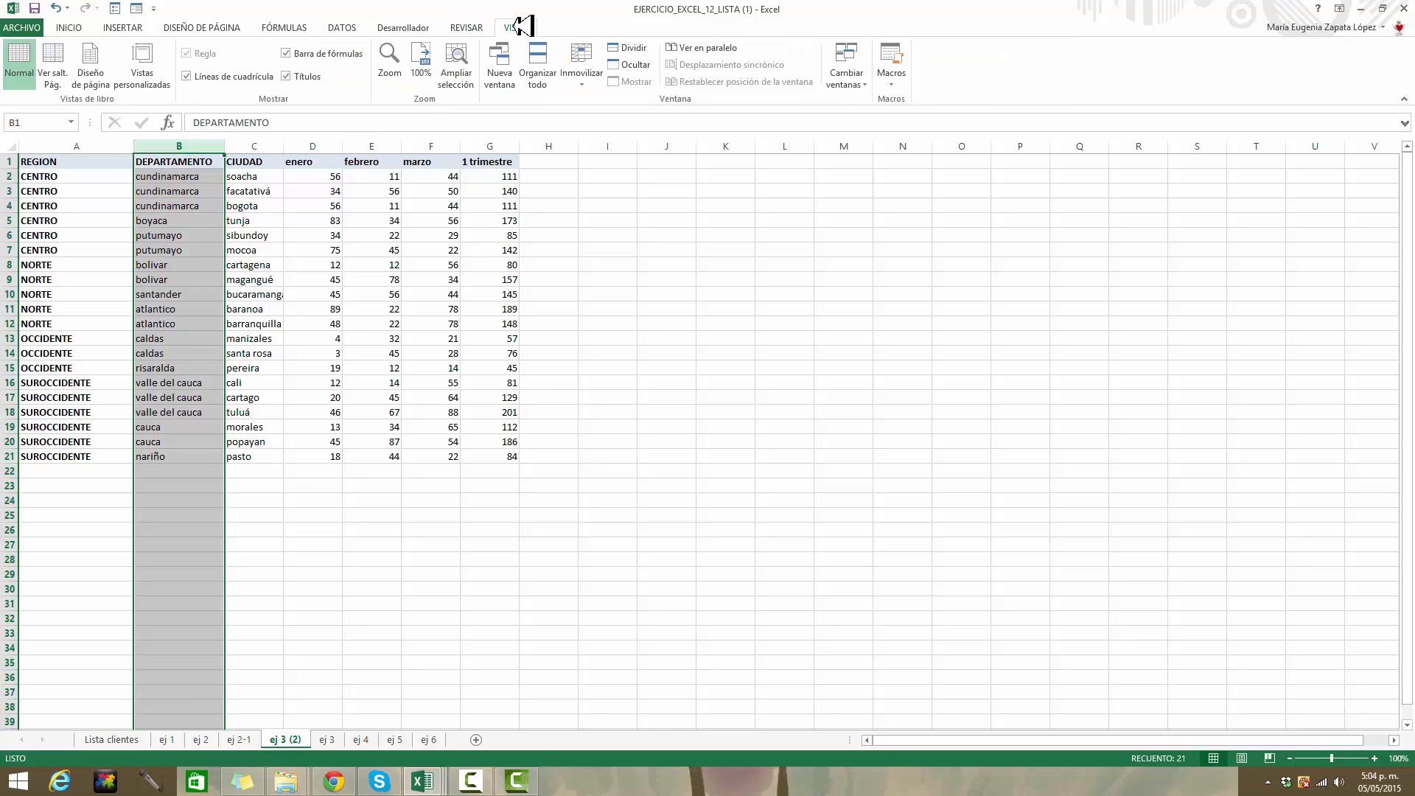
pyautogui.click(581, 70)
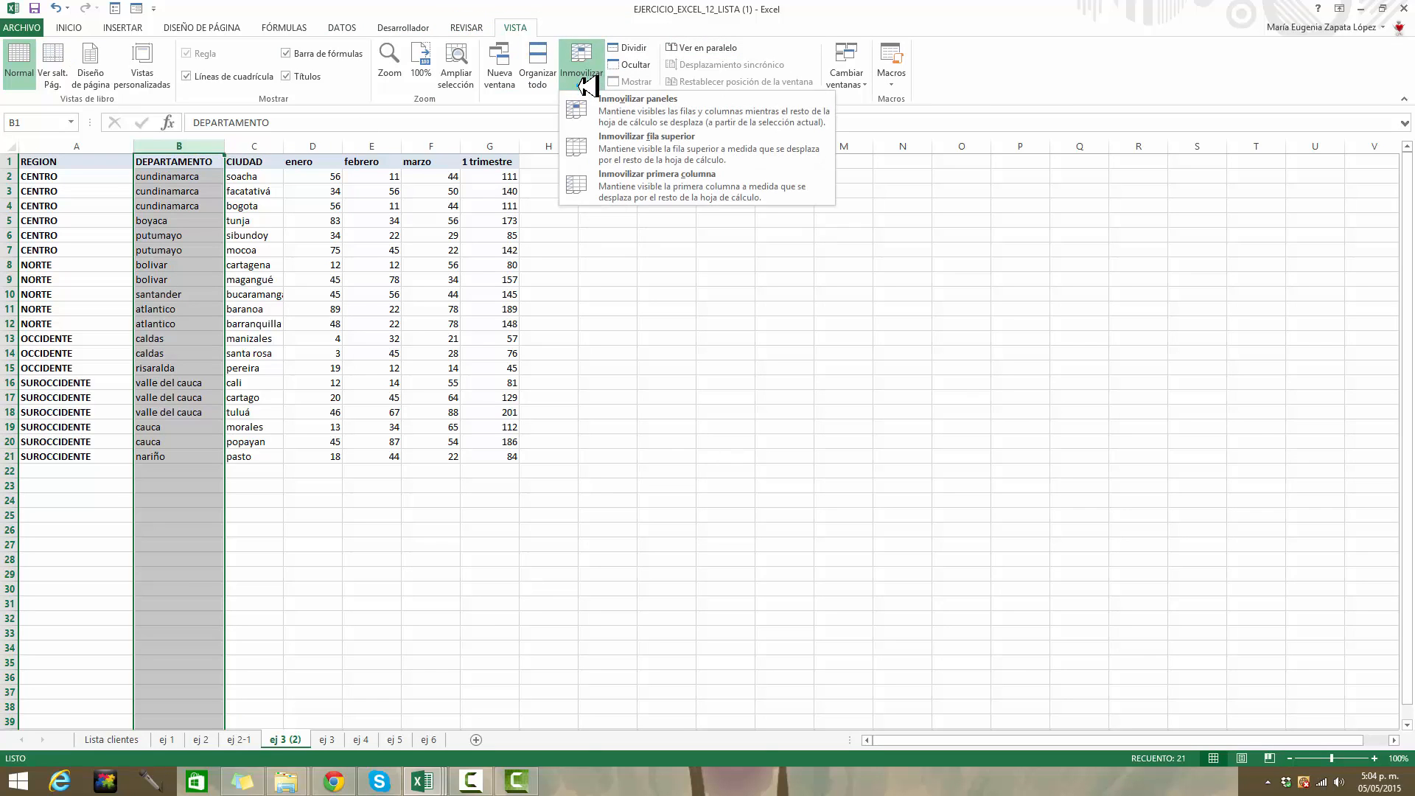
pyautogui.click(616, 112)
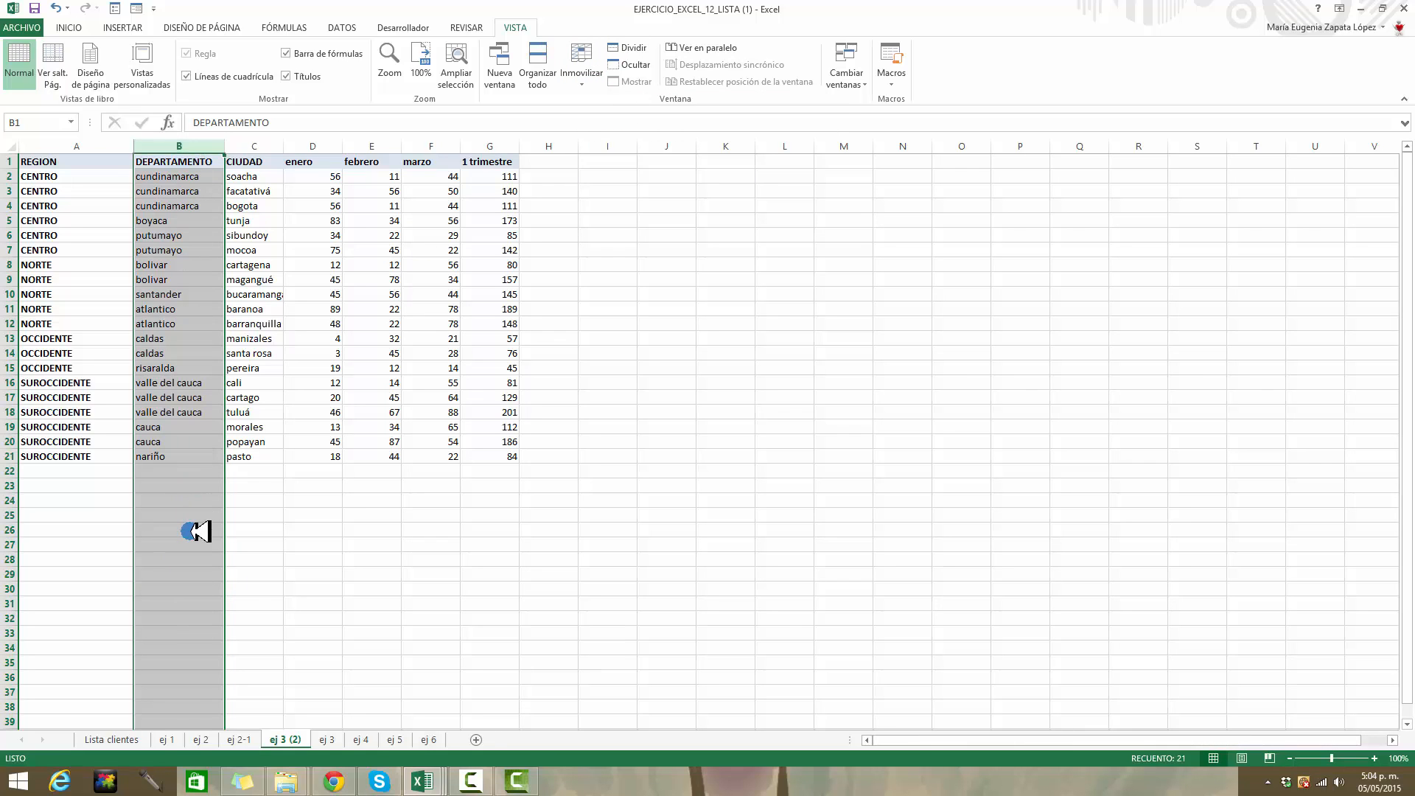
pyautogui.click(310, 514)
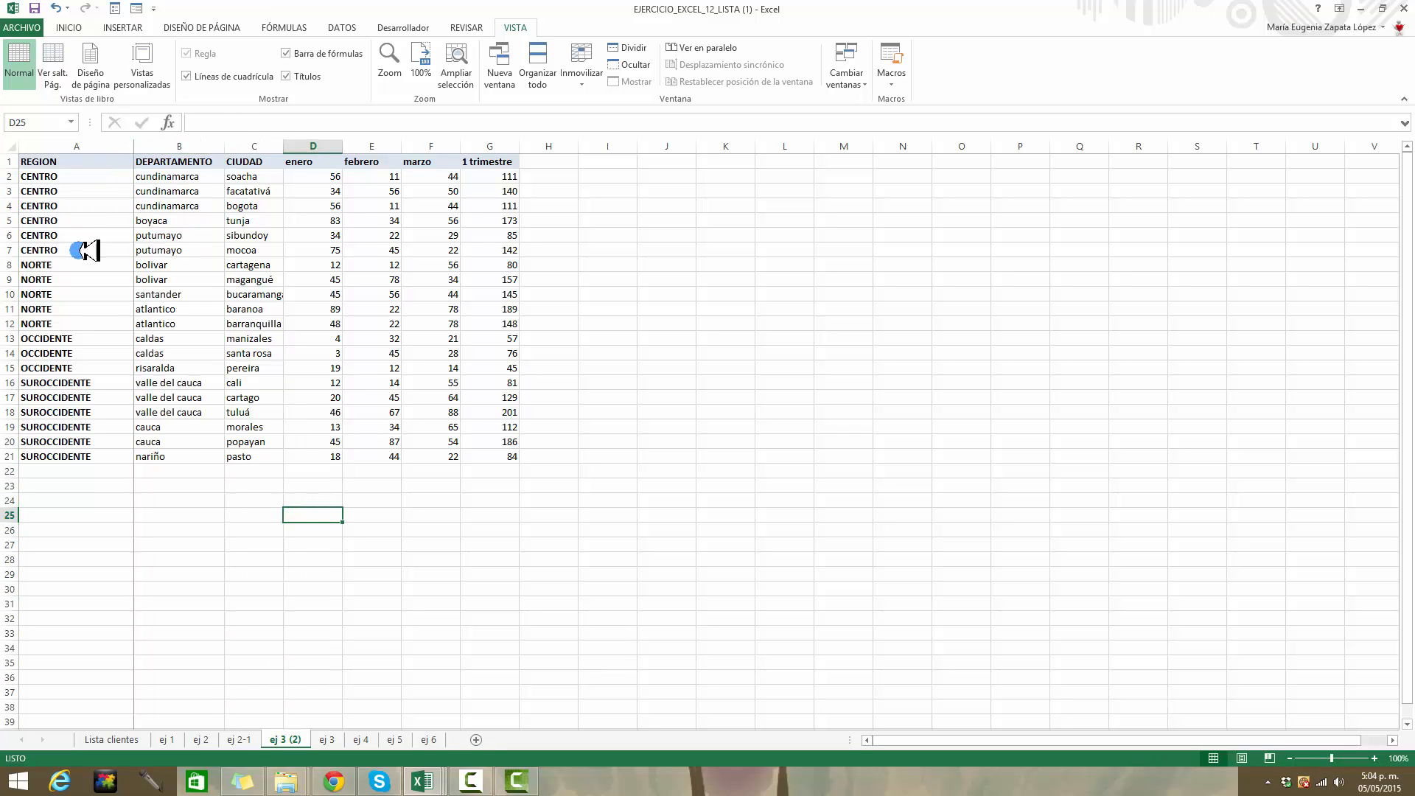
# Step: Scroll sideways through the copied sheet to check the frozen REGION column, and return to the first columns
pyautogui.click(1392, 740)
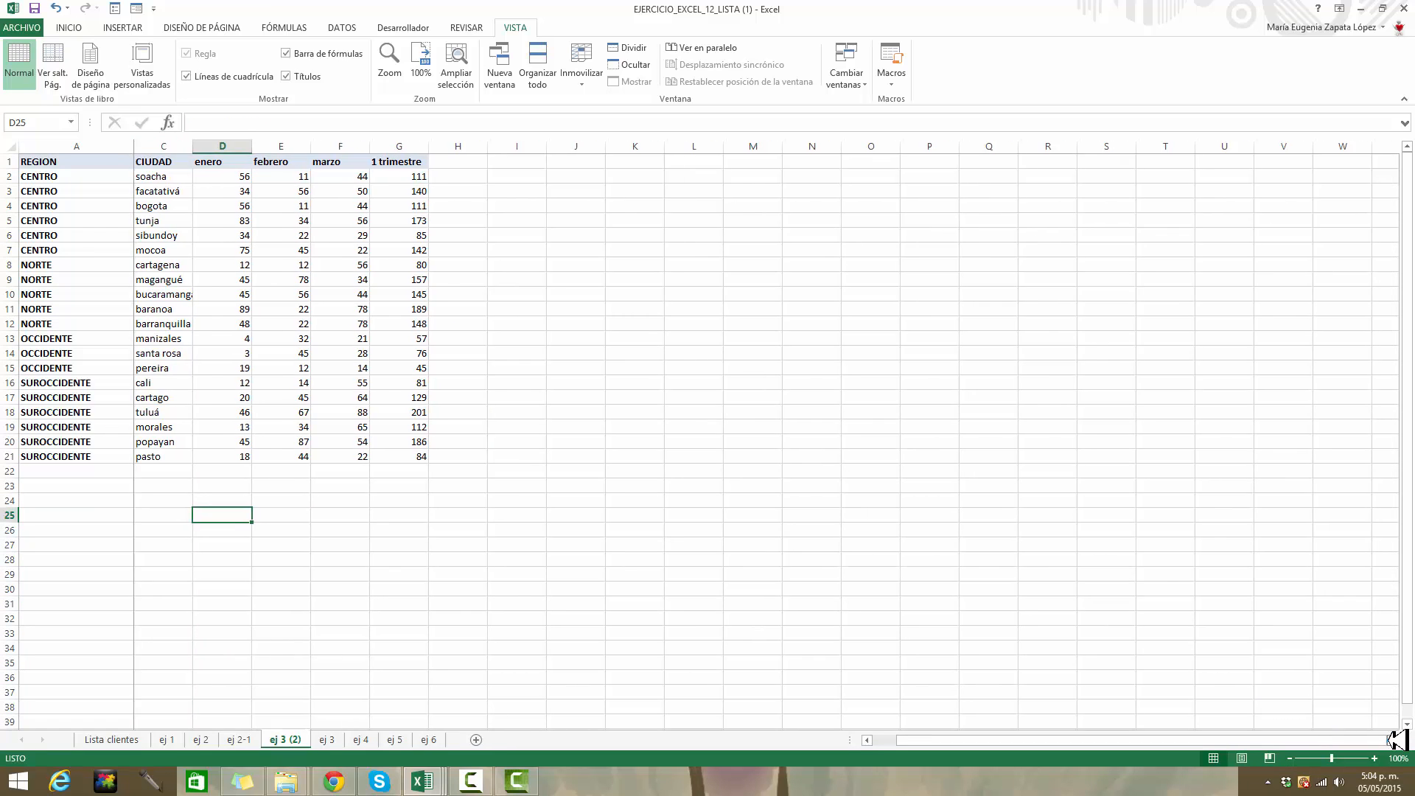
pyautogui.click(1391, 740)
pyautogui.click(1391, 740)
pyautogui.click(1392, 739)
pyautogui.click(1392, 739)
pyautogui.click(1392, 739)
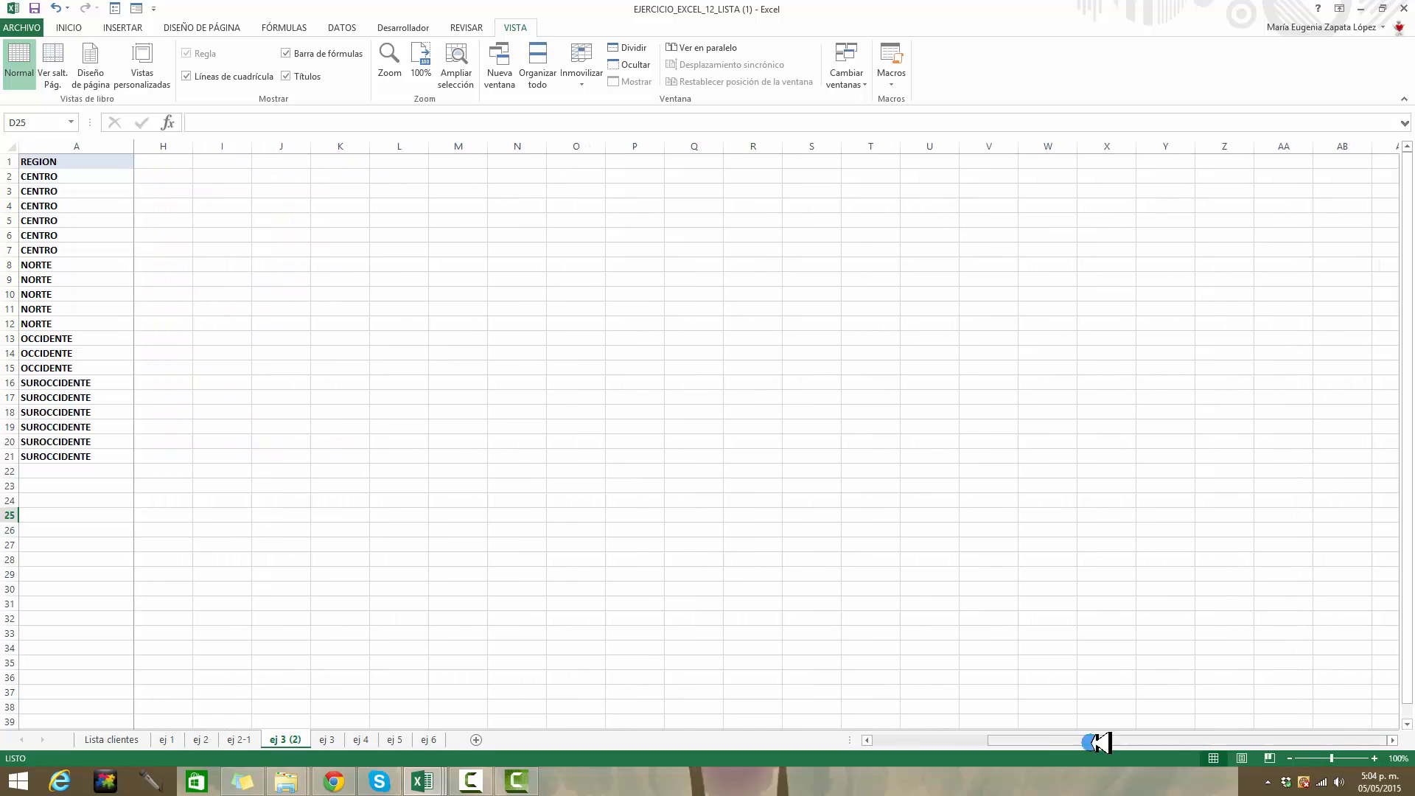
pyautogui.moveTo(1039, 740); pyautogui.dragTo(909, 737)
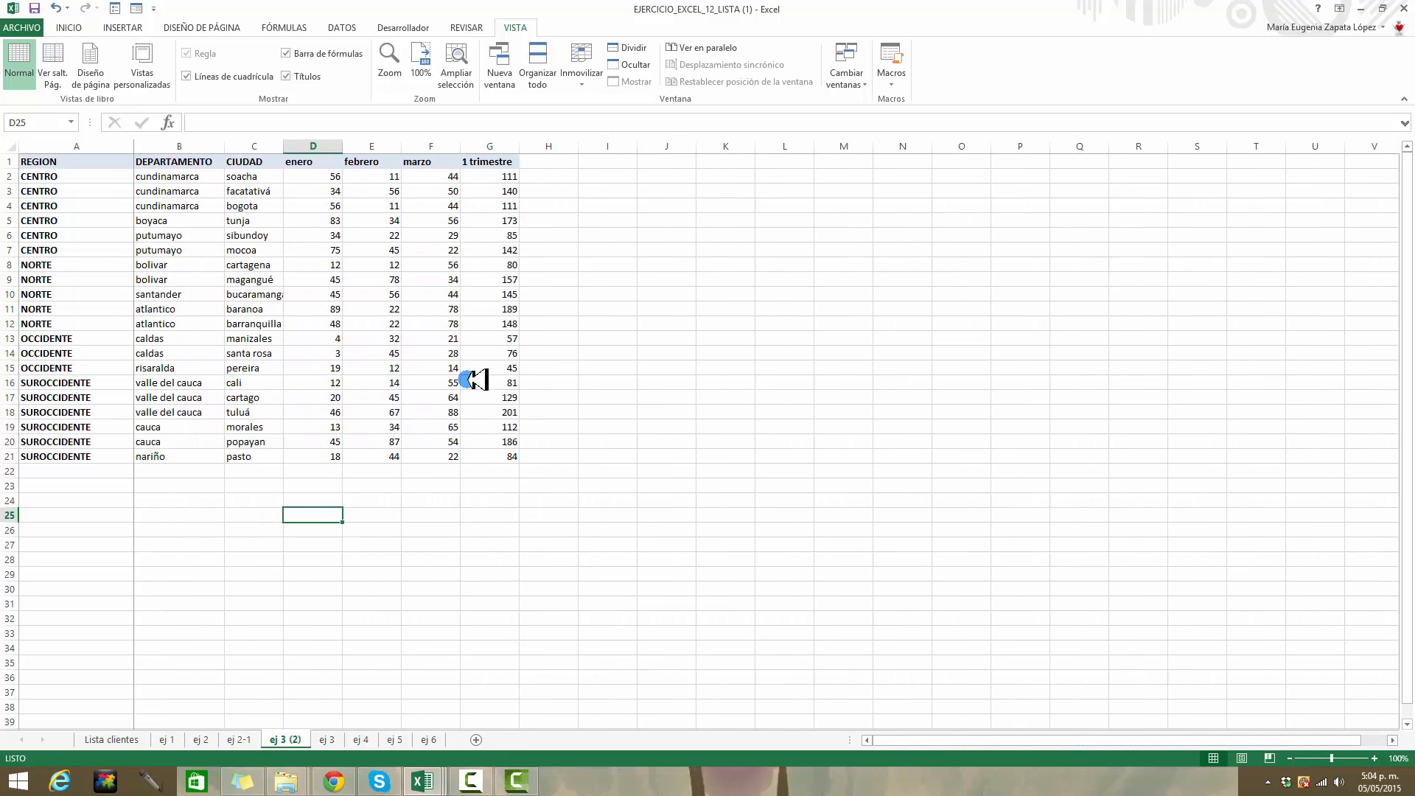
# Step: Unfreeze the panes, freeze only the top row instead, and check the header row while scrolling down the table
pyautogui.click(581, 68)
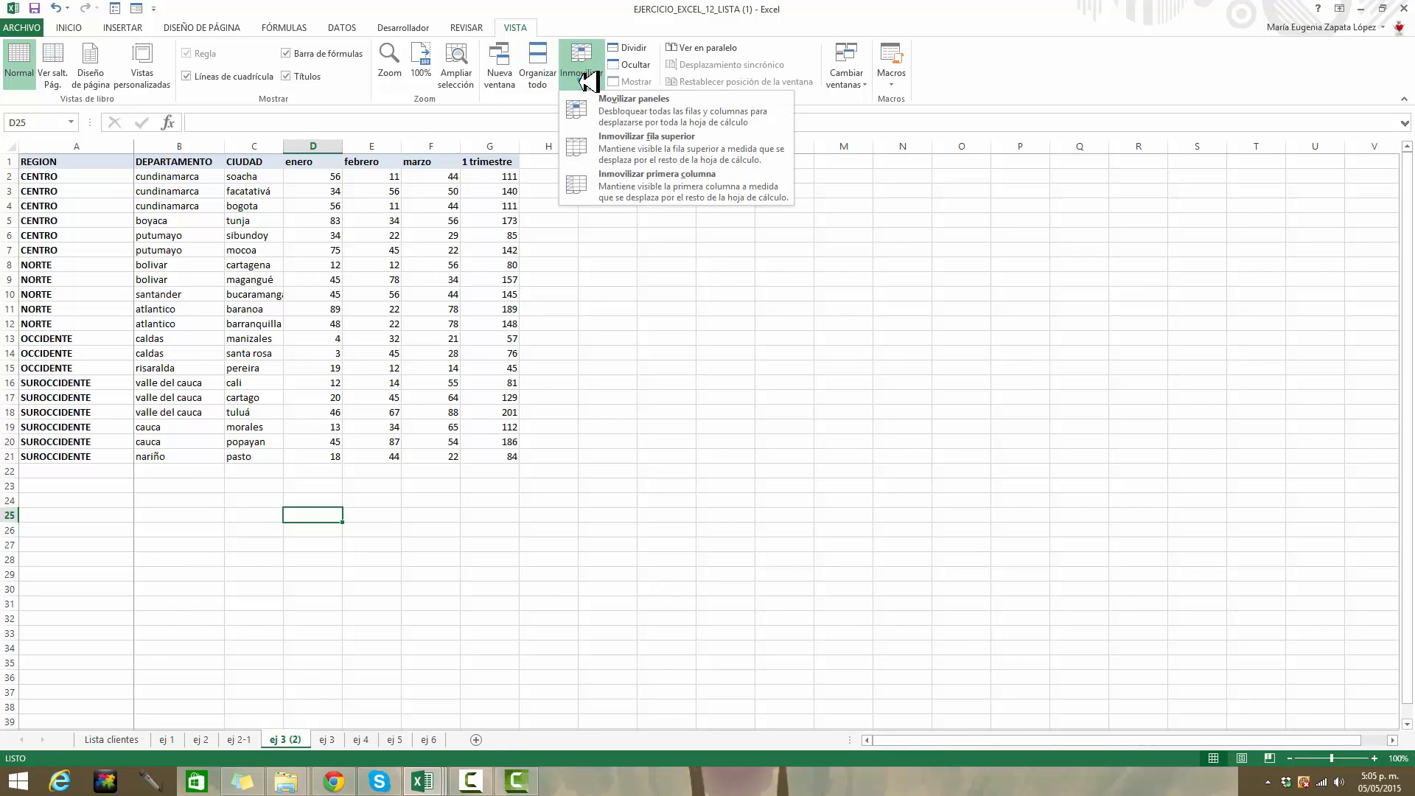
pyautogui.click(619, 112)
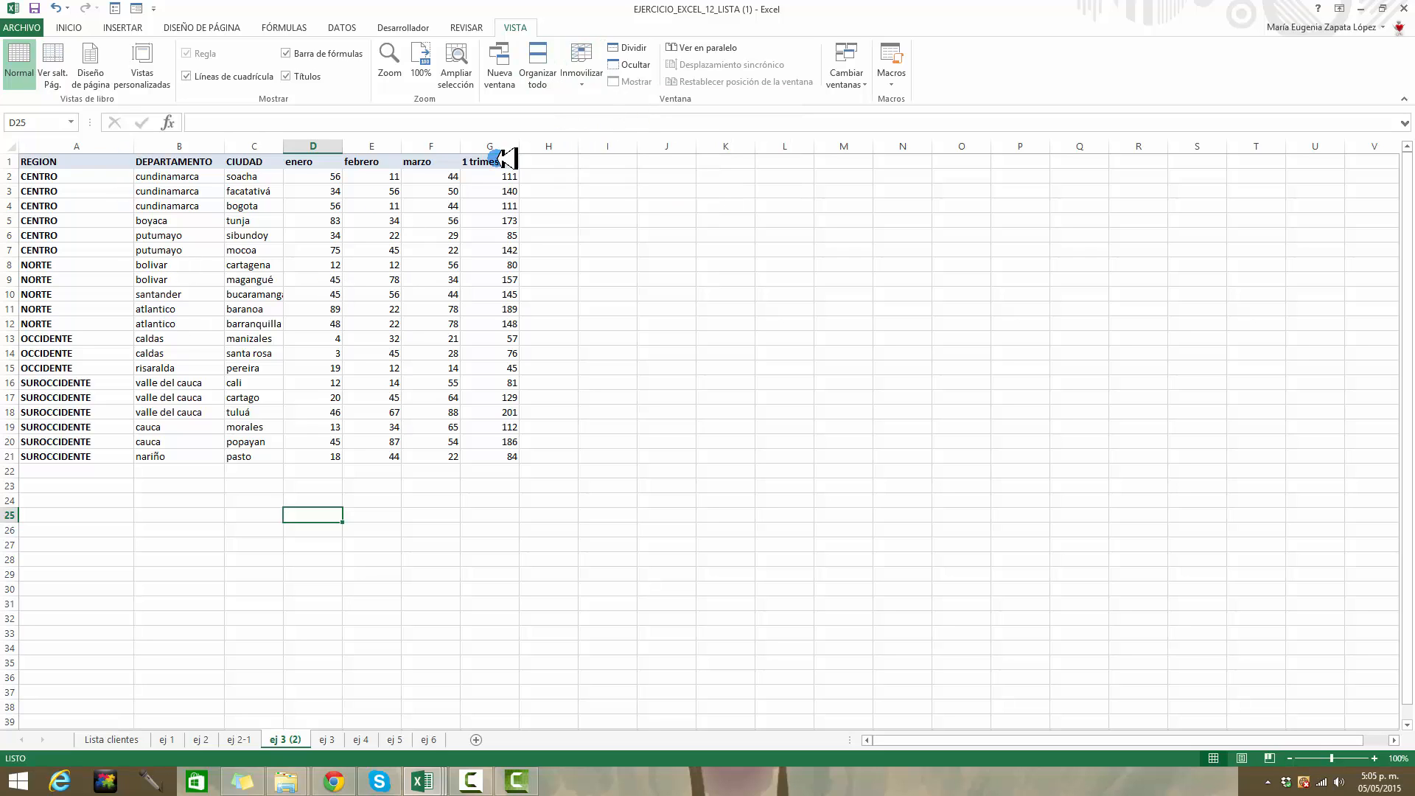
pyautogui.click(582, 68)
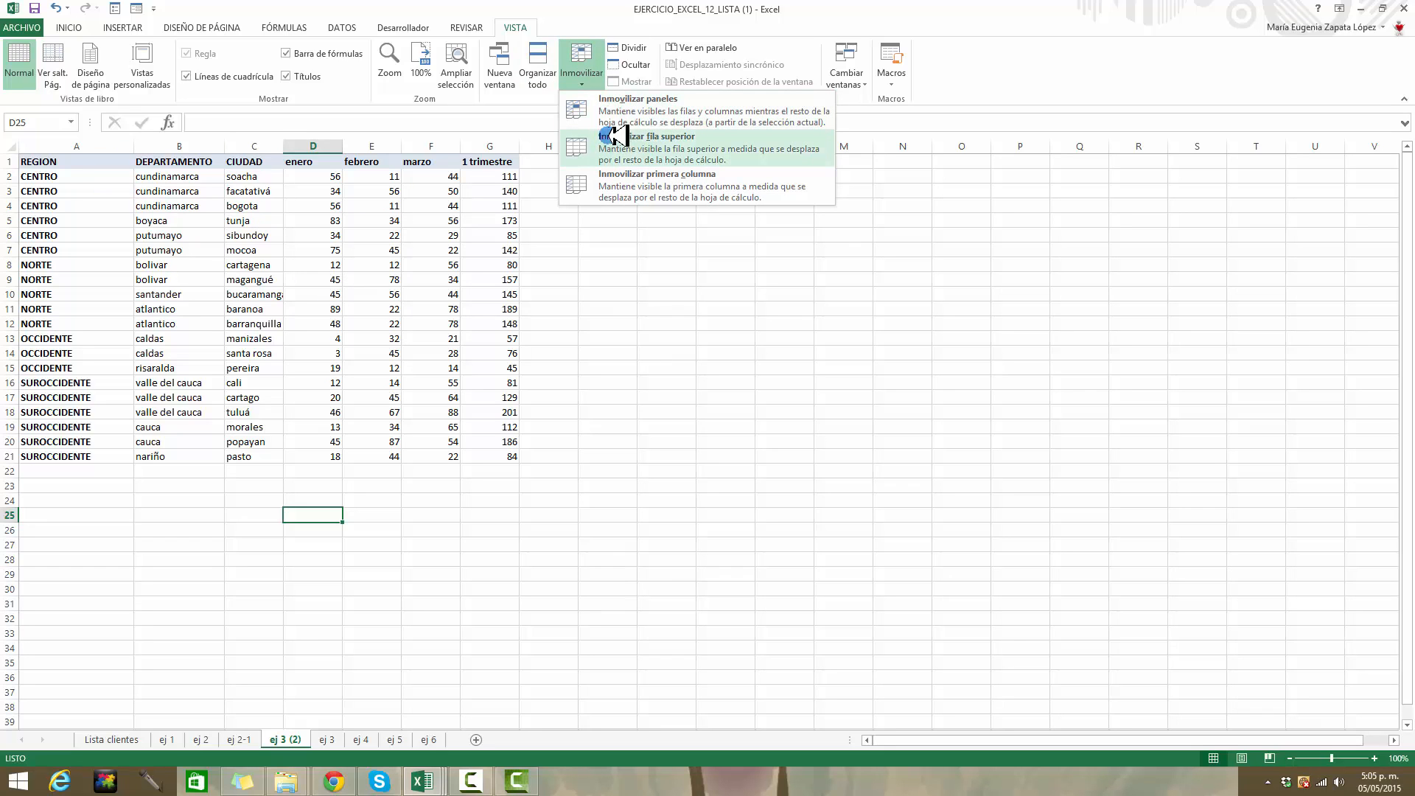
pyautogui.click(625, 151)
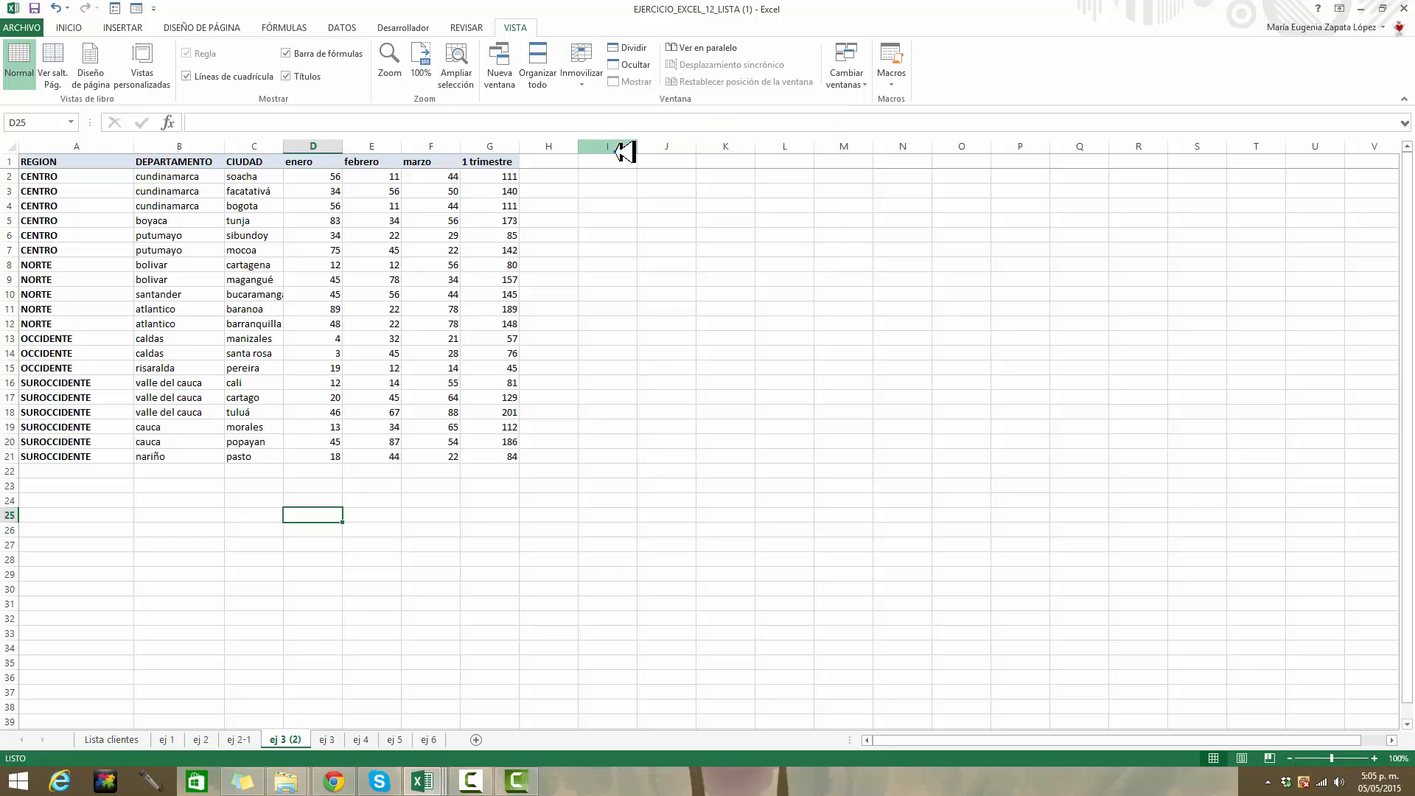
pyautogui.click(1407, 724)
pyautogui.click(1407, 723)
pyautogui.click(1408, 723)
pyautogui.click(1407, 724)
pyautogui.click(1408, 723)
pyautogui.click(1407, 723)
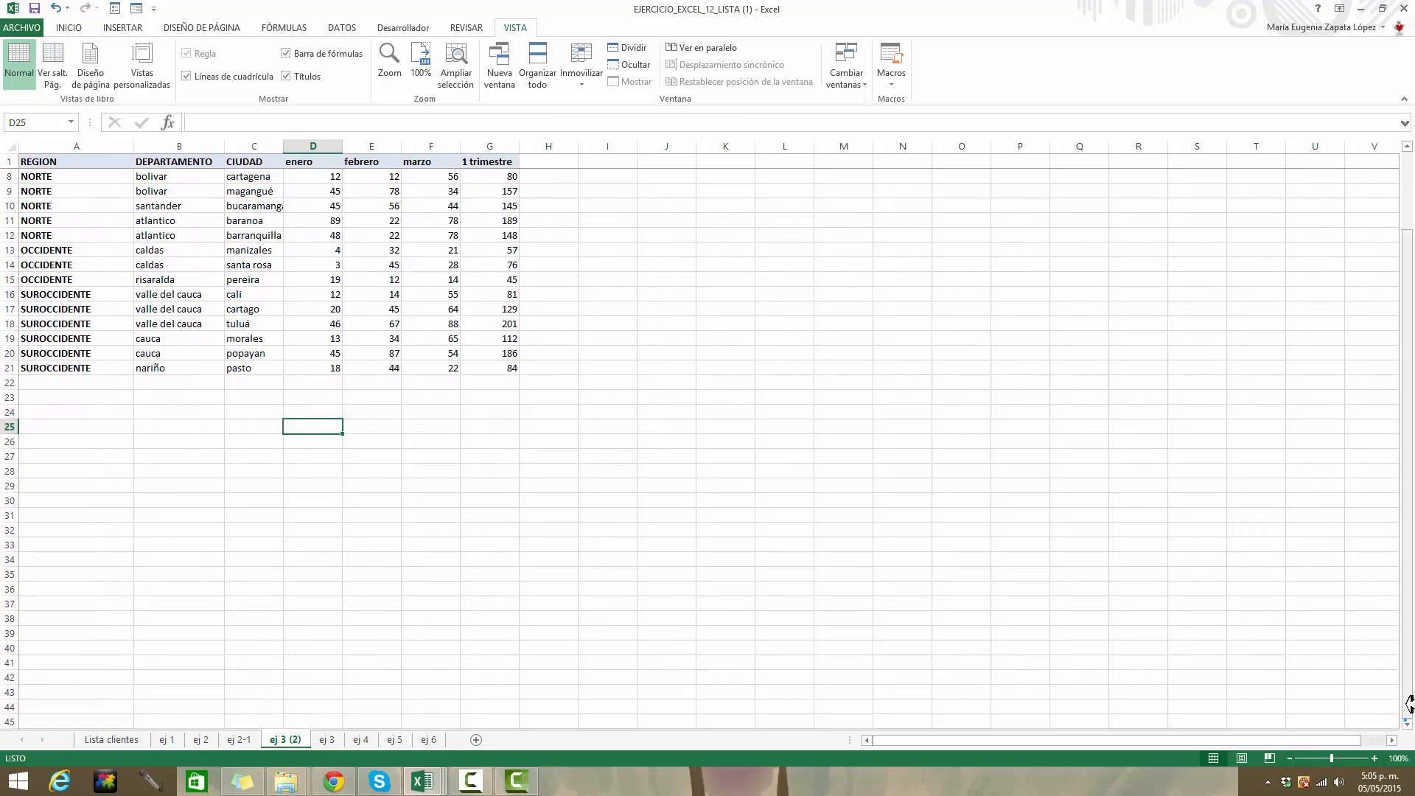
pyautogui.moveTo(1408, 699); pyautogui.dragTo(1407, 611)
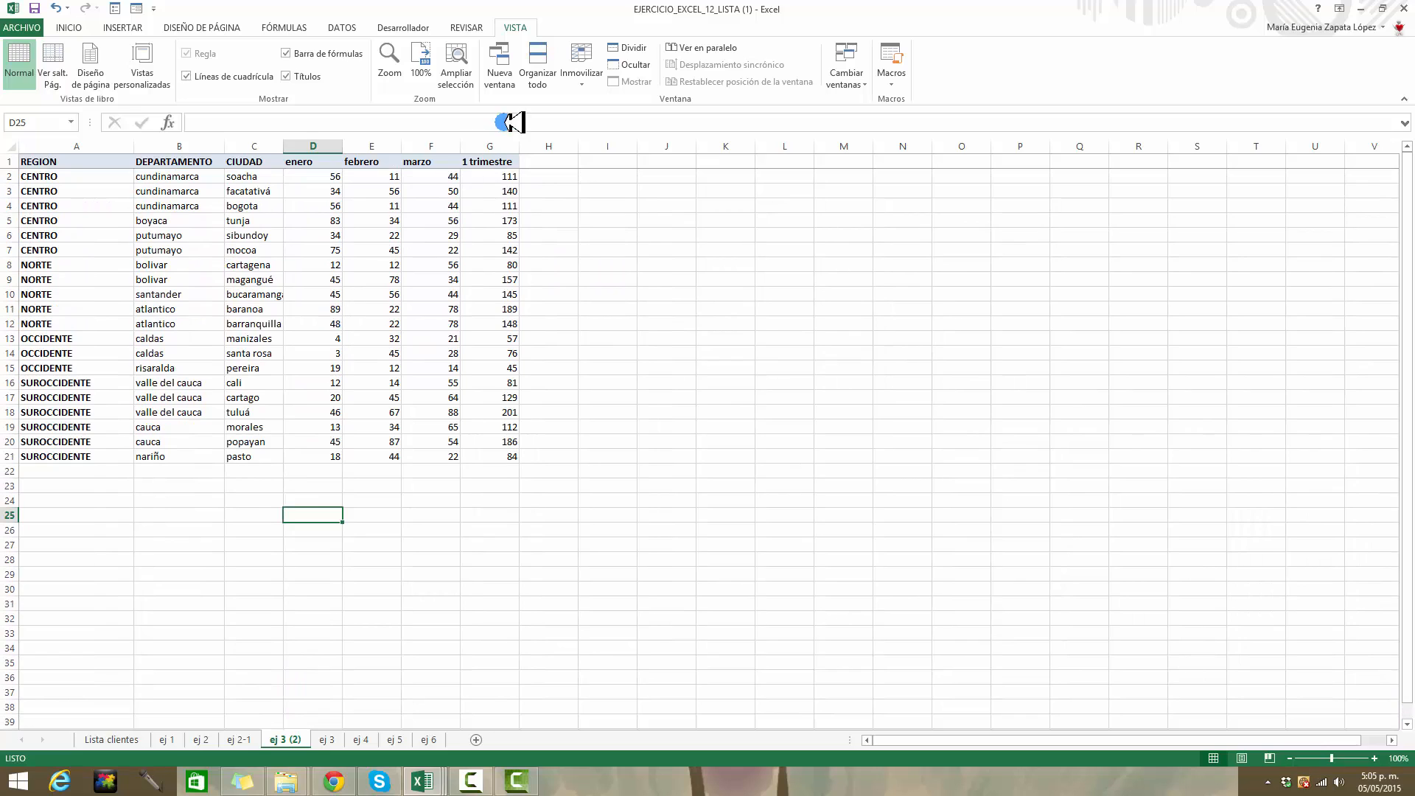
# Step: Freeze the first column in place of the top row and check it by scrolling sideways
pyautogui.click(580, 78)
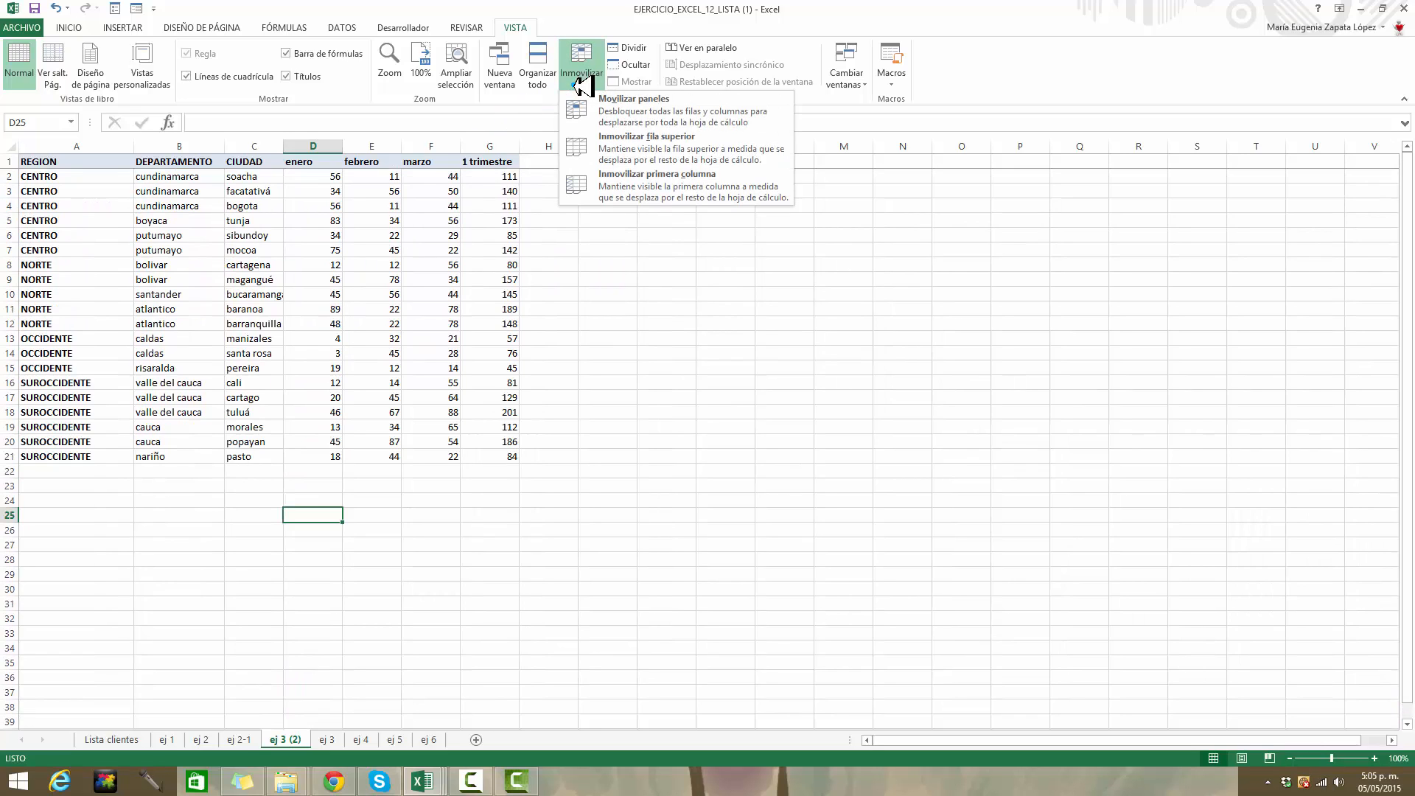
pyautogui.click(601, 177)
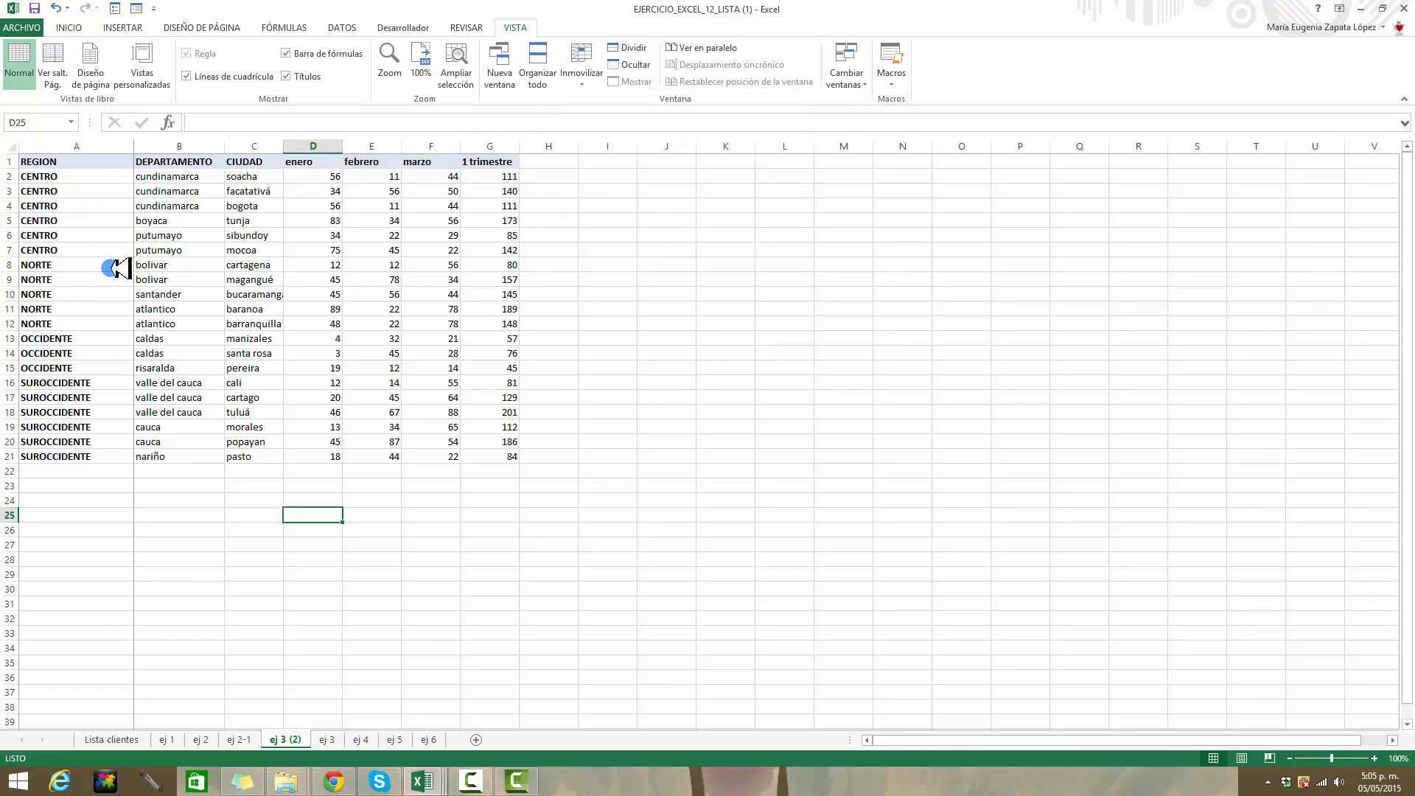
pyautogui.click(1392, 740)
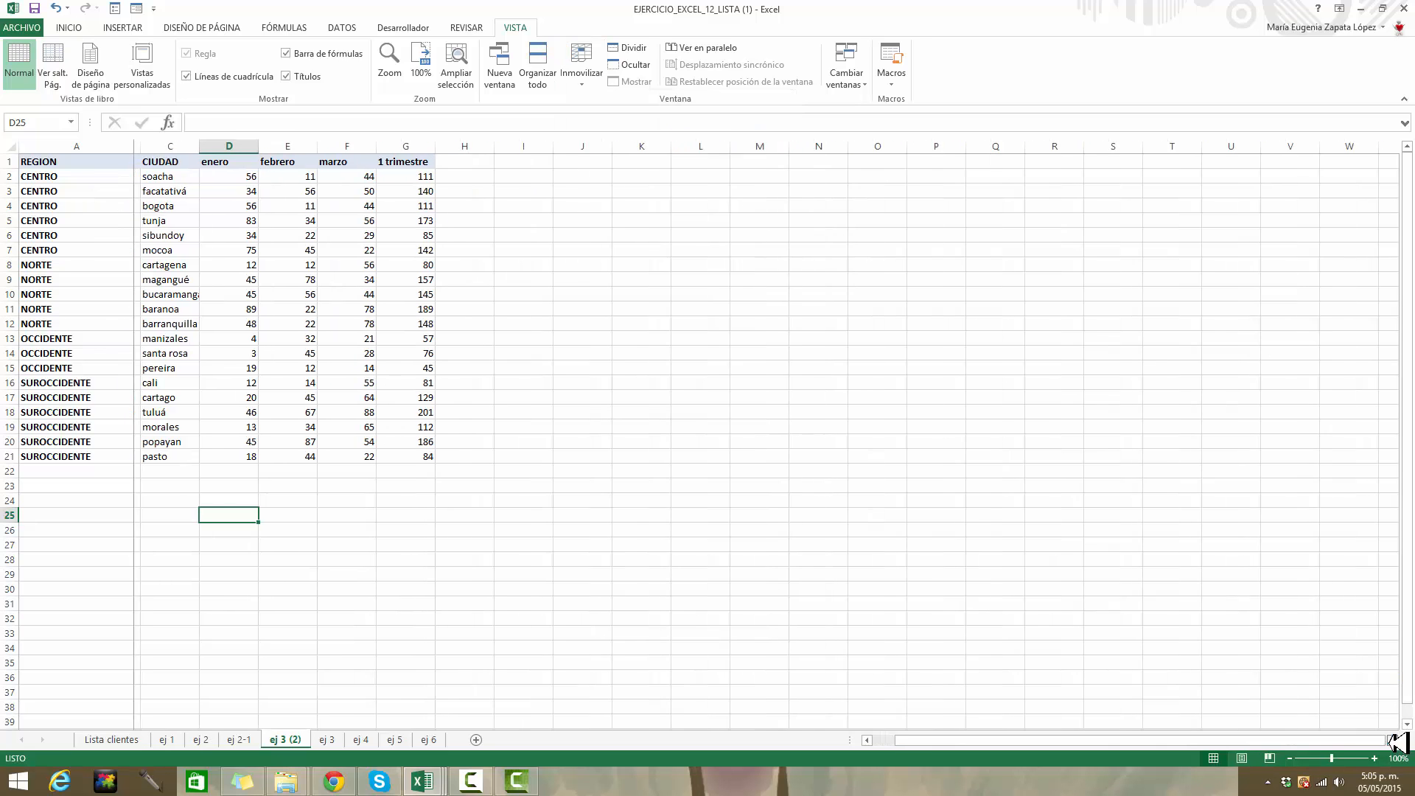
pyautogui.click(1391, 740)
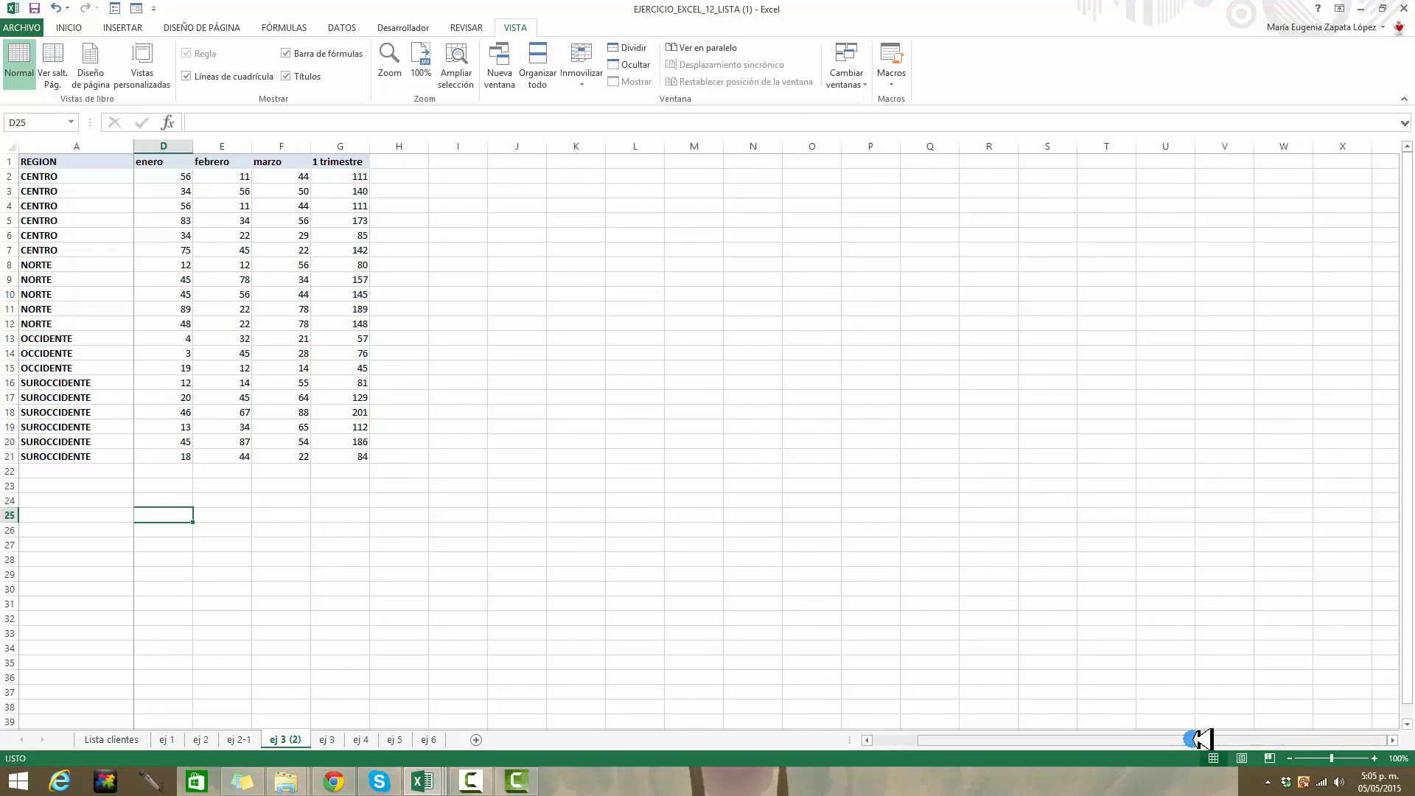
pyautogui.moveTo(1192, 739); pyautogui.dragTo(1142, 721)
pyautogui.click(572, 76)
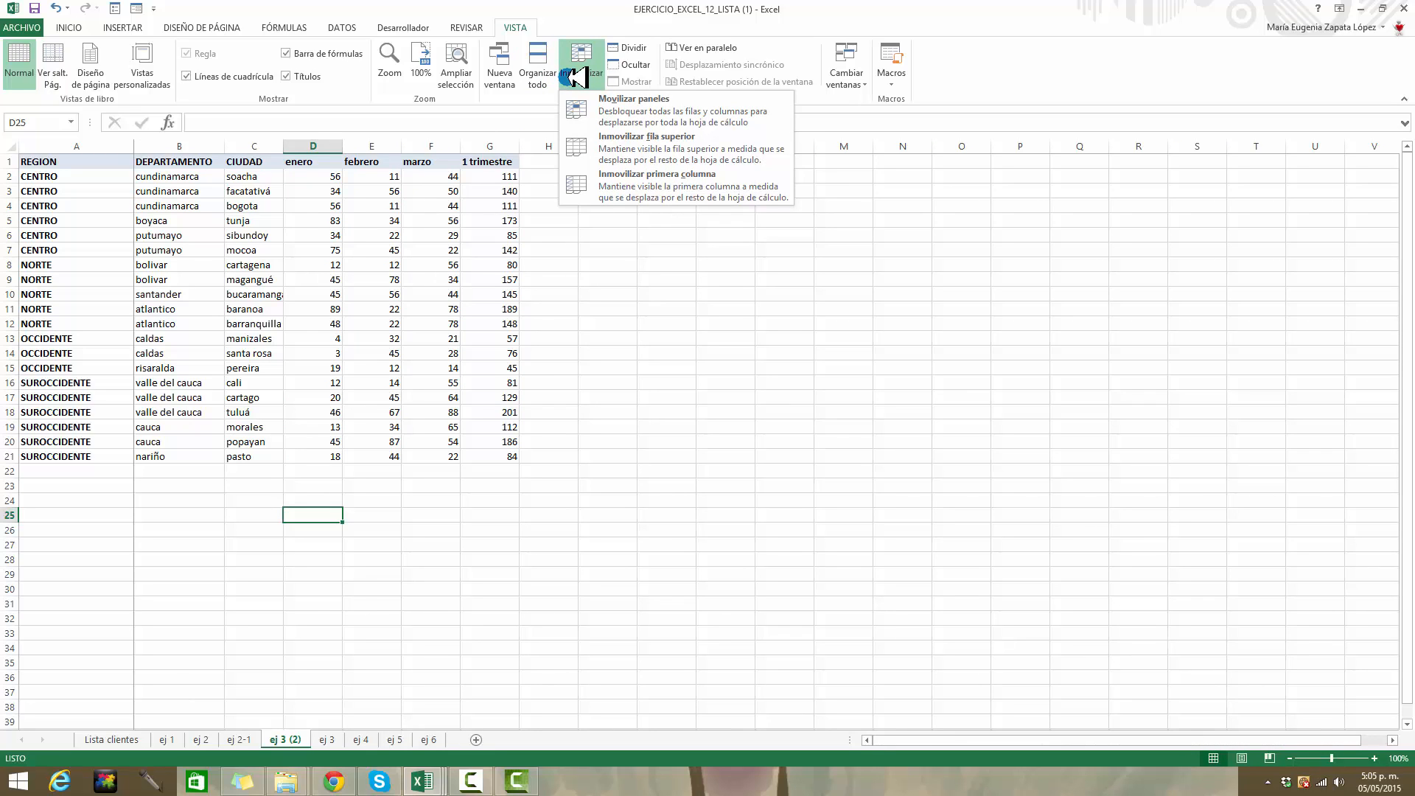
pyautogui.click(237, 290)
pyautogui.click(118, 191)
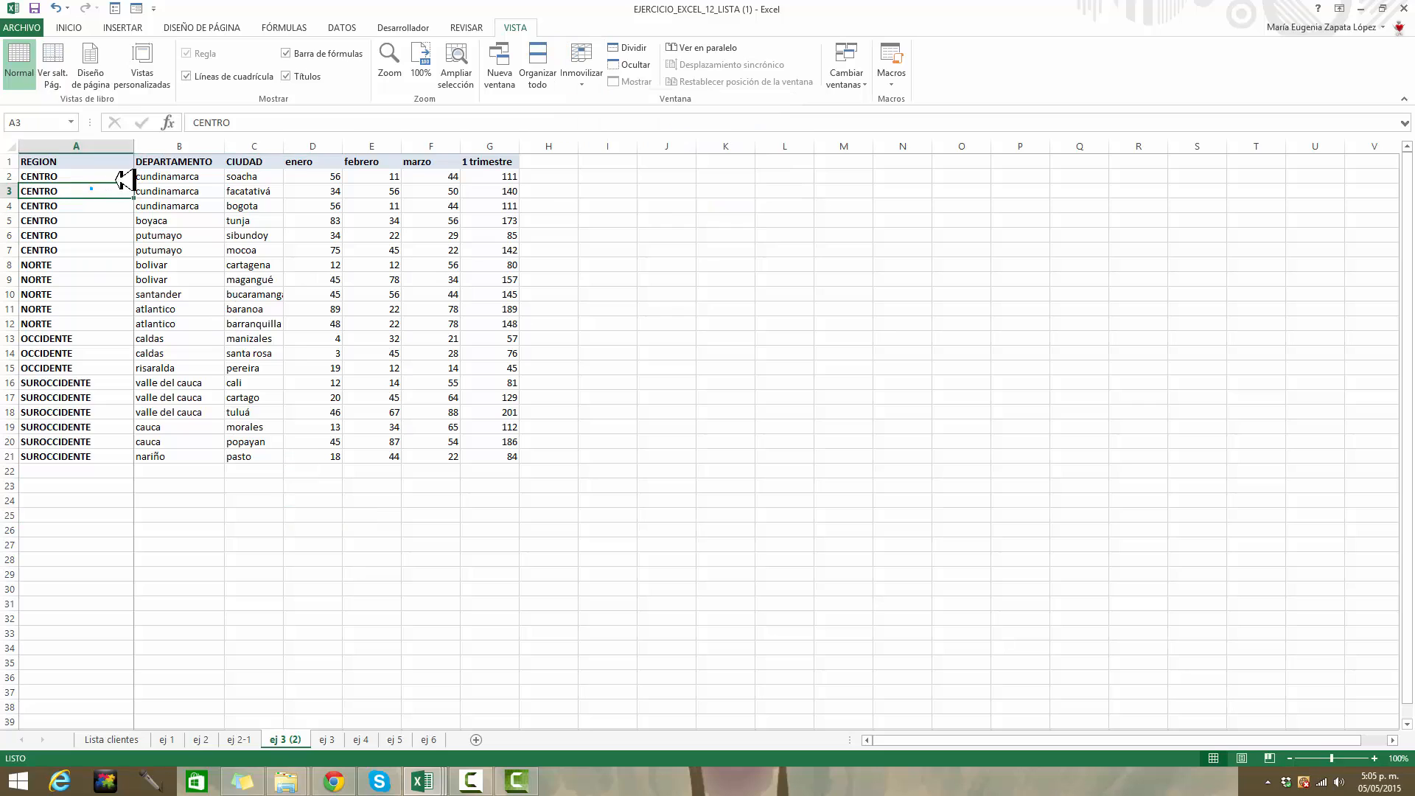
pyautogui.click(169, 163)
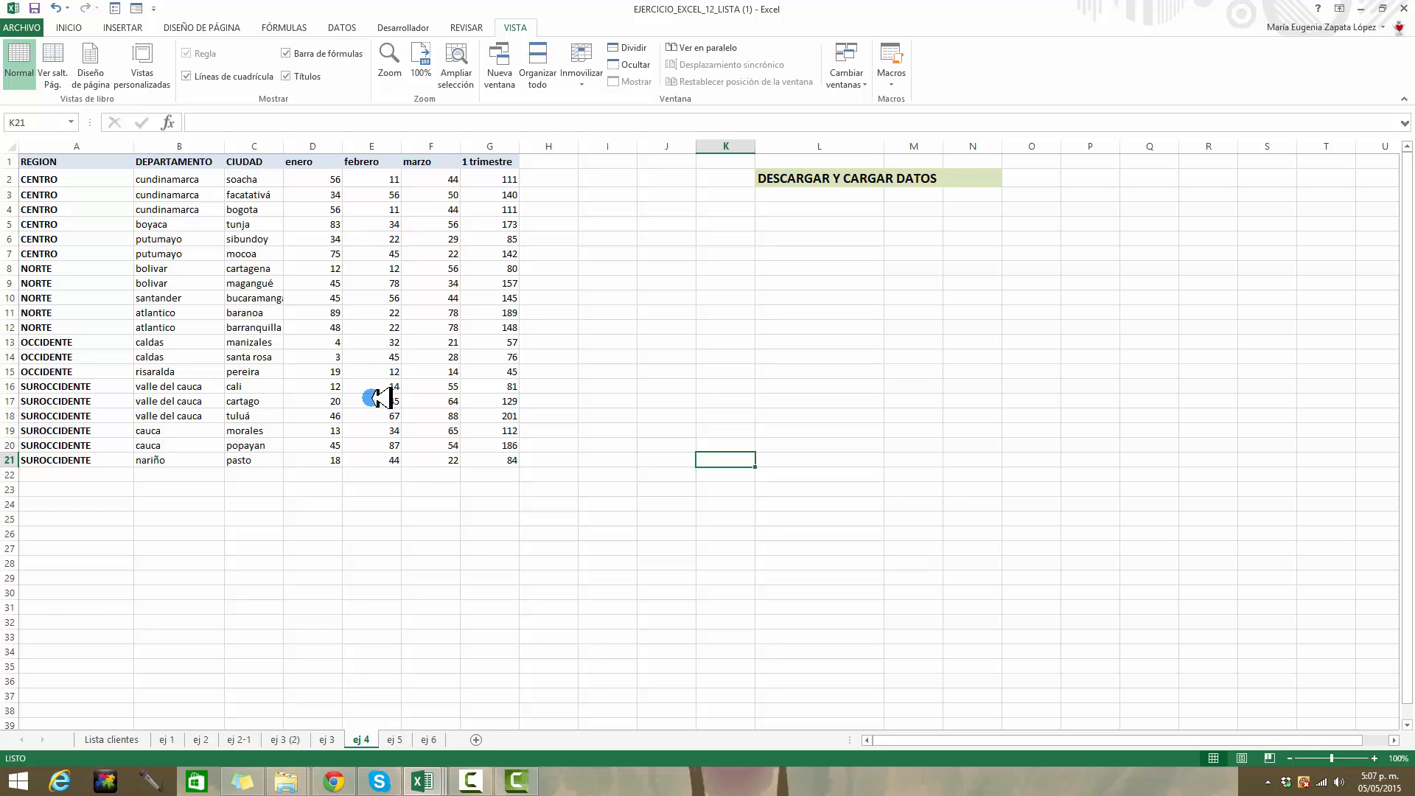
# Step: On sheet ej 4, examine the file types offered for saving a copy in the Descargas folder, including CSV, and cancel
pyautogui.click(371, 316)
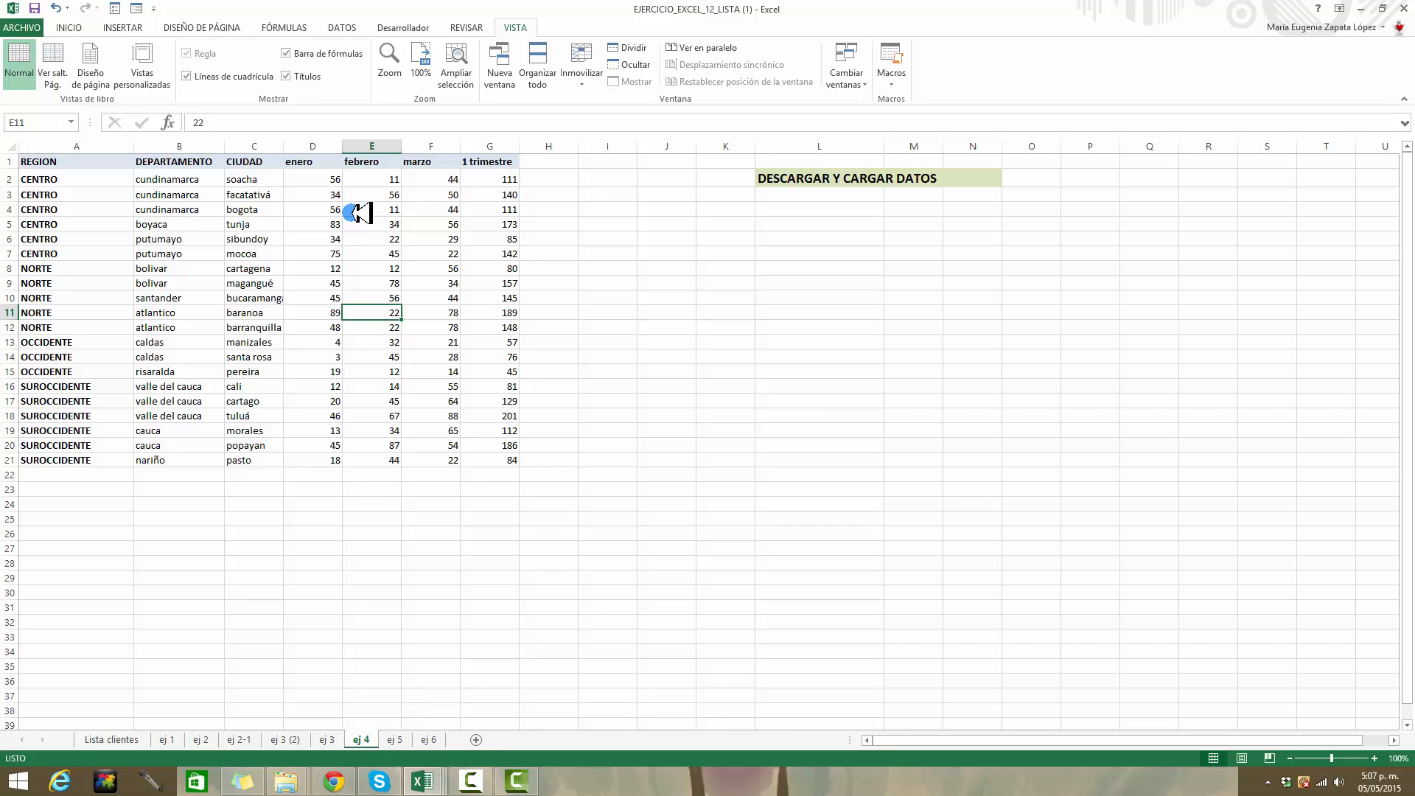
pyautogui.click(30, 28)
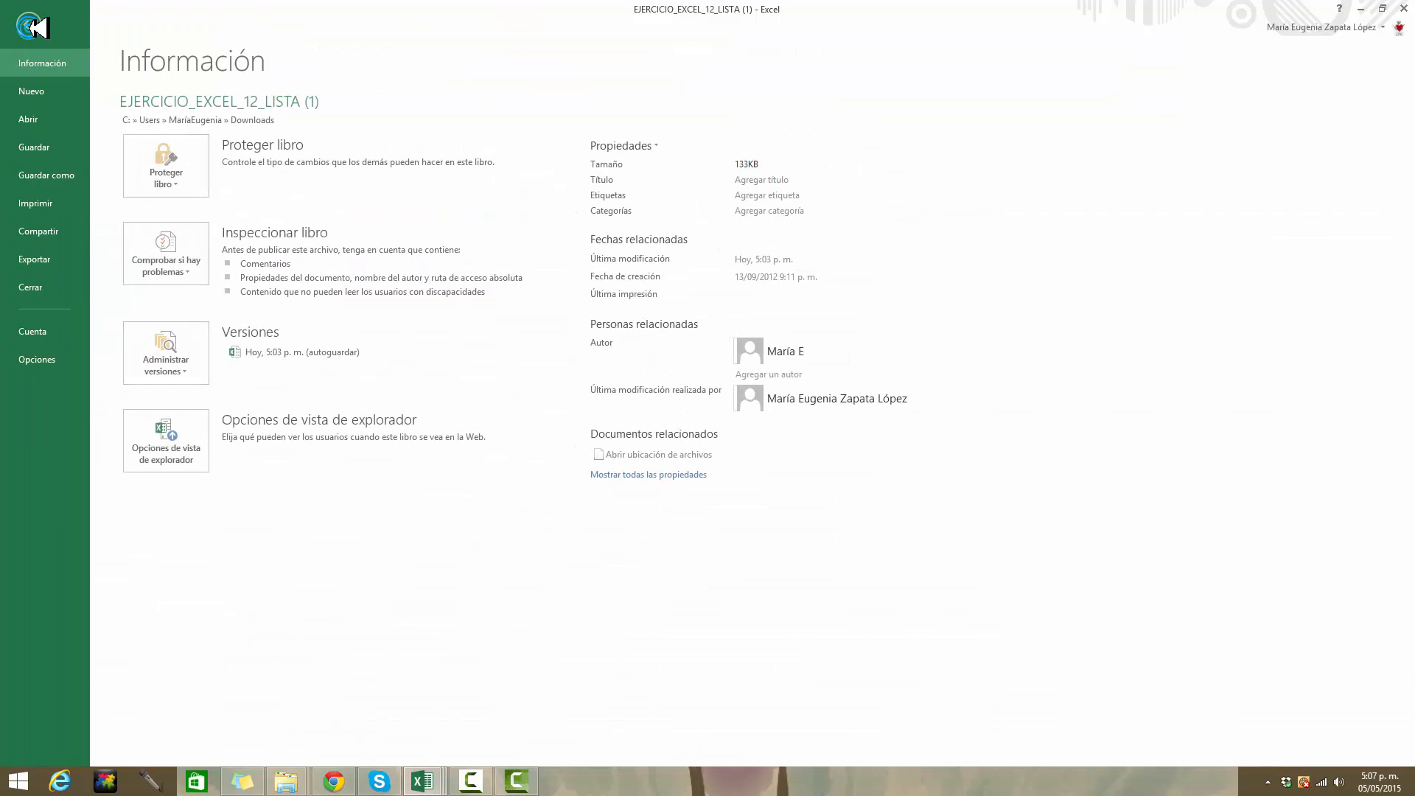
pyautogui.click(52, 175)
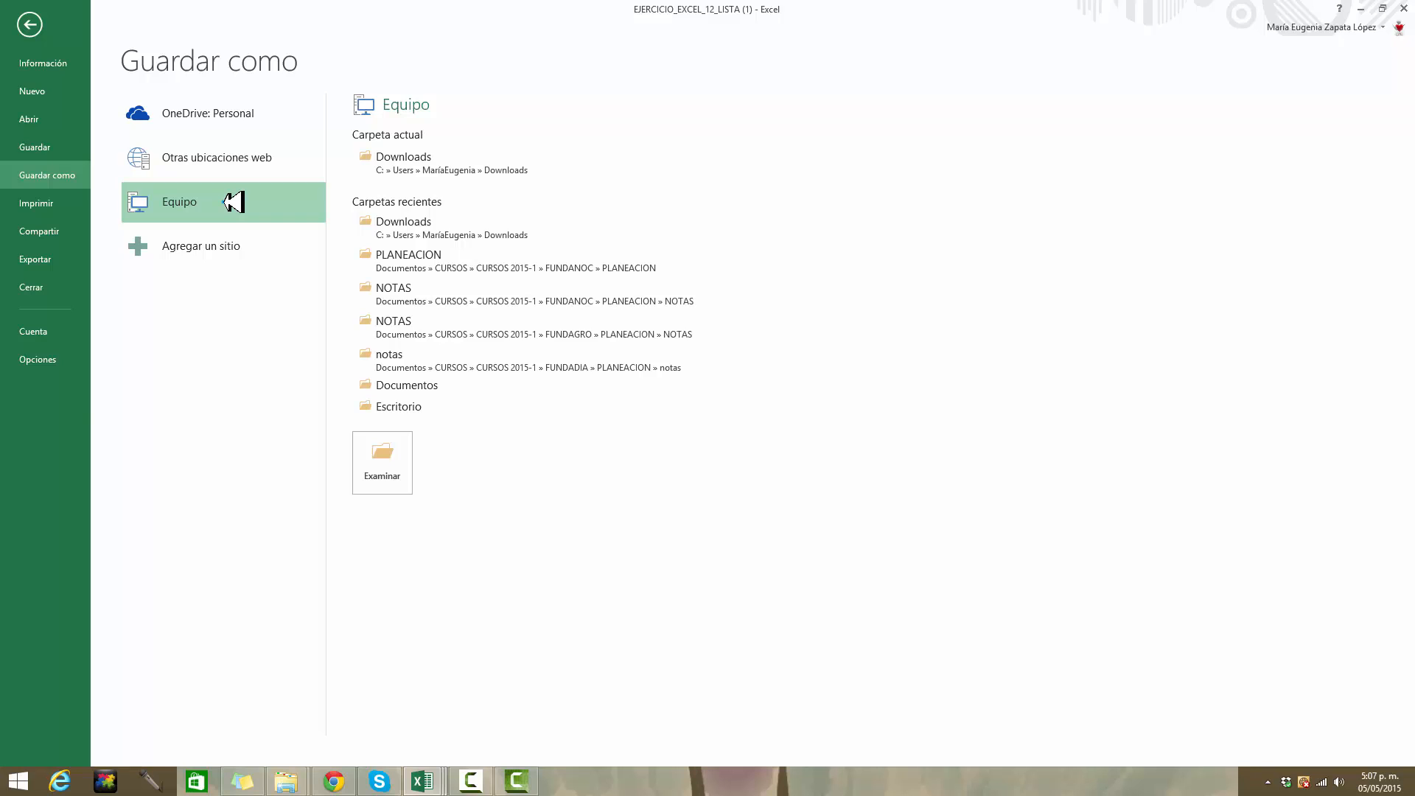
pyautogui.click(233, 201)
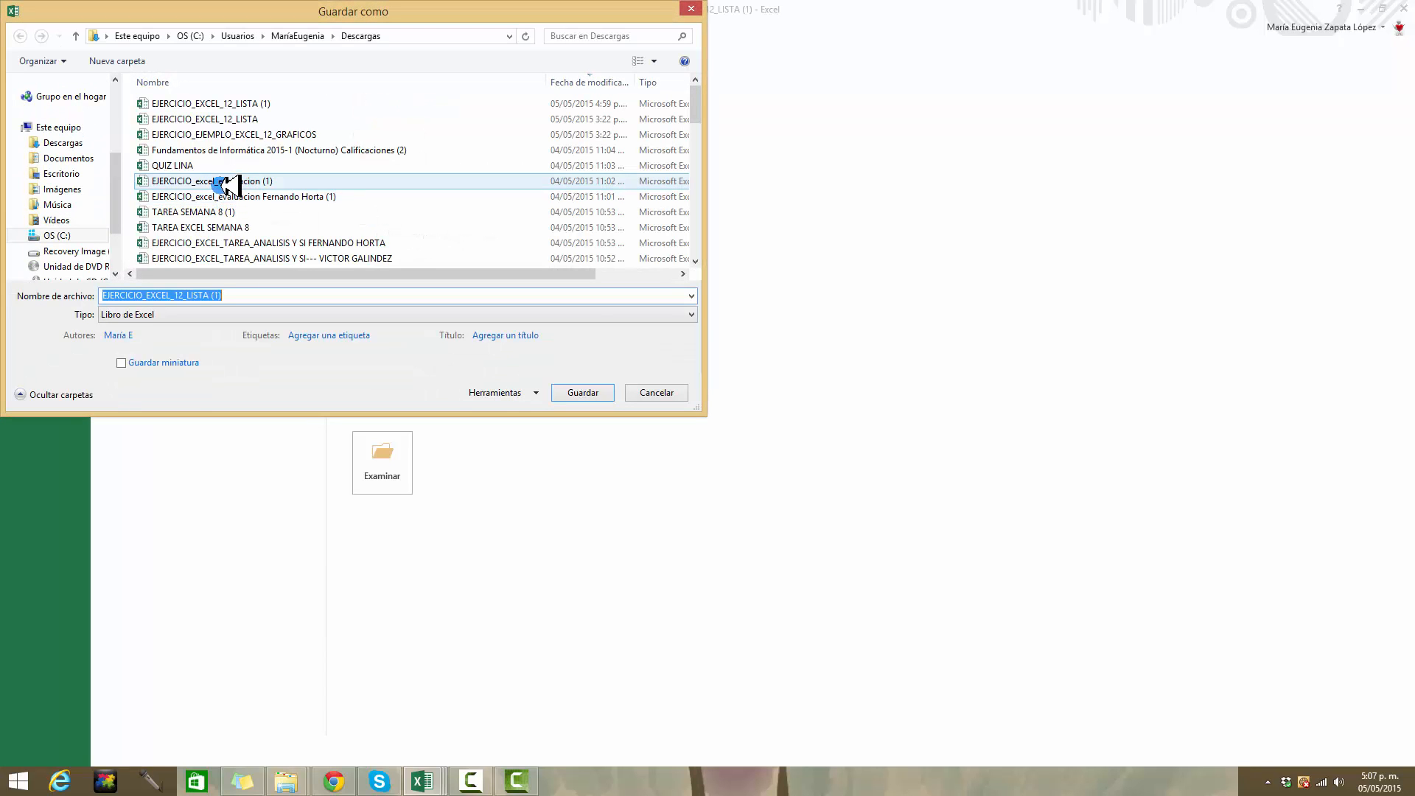
pyautogui.click(691, 314)
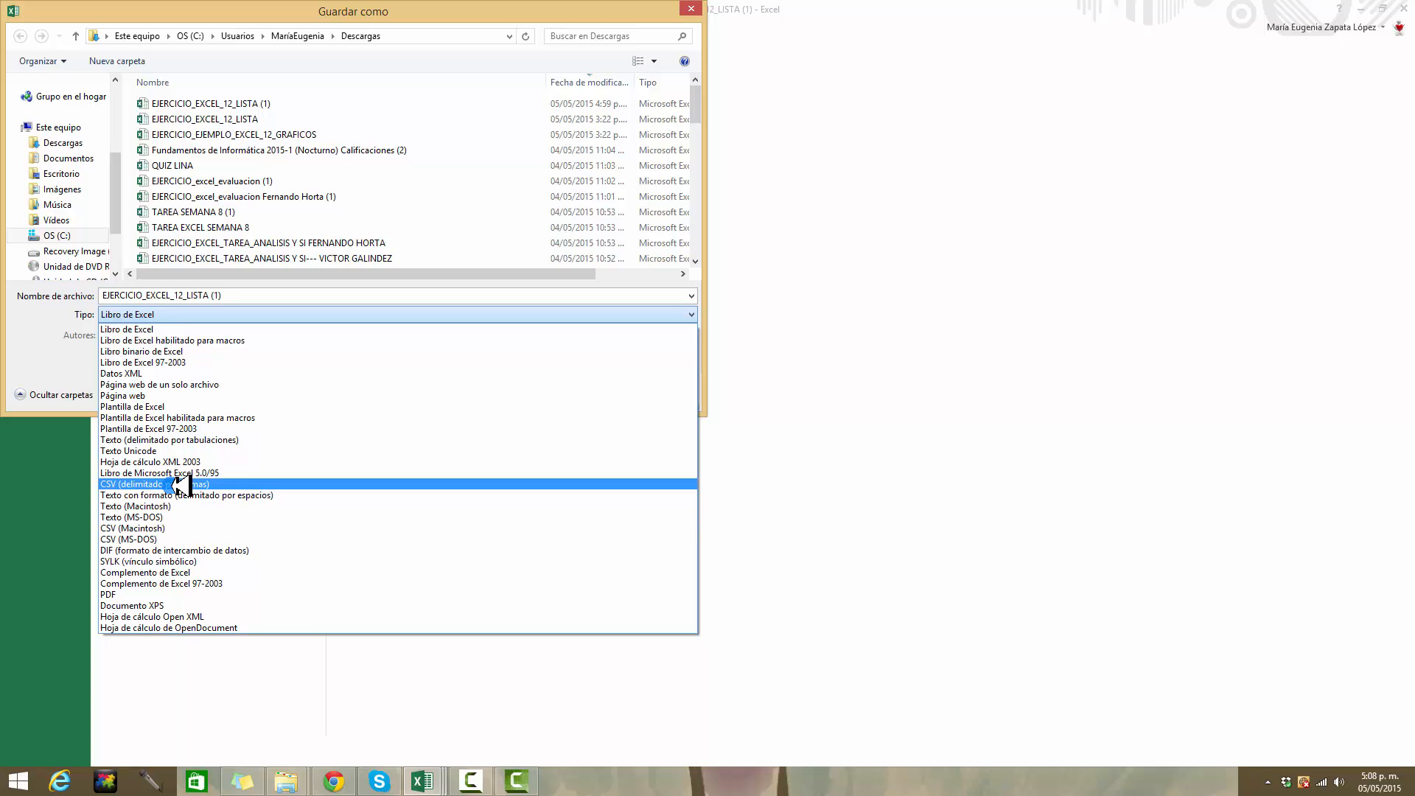
pyautogui.click(770, 333)
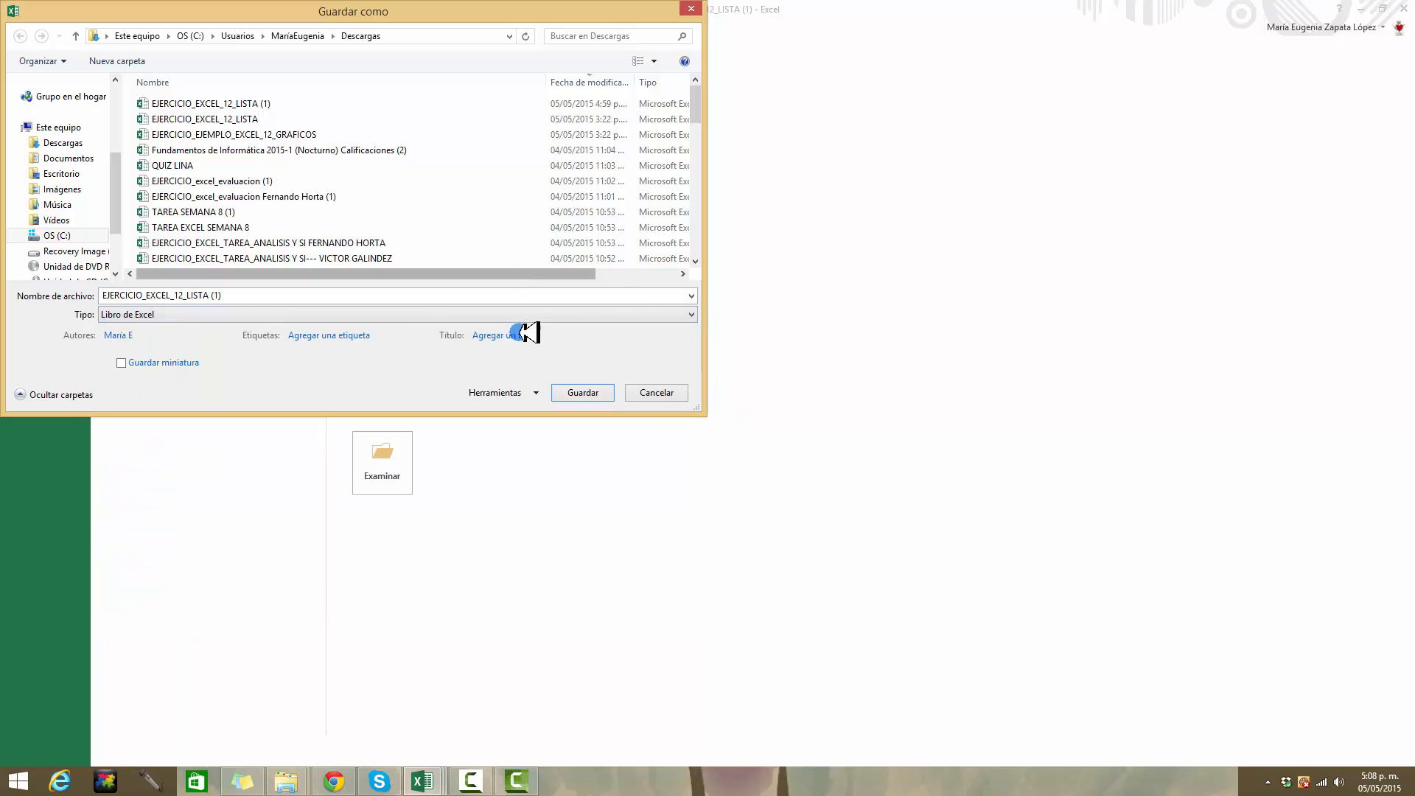
pyautogui.click(663, 392)
pyautogui.click(33, 31)
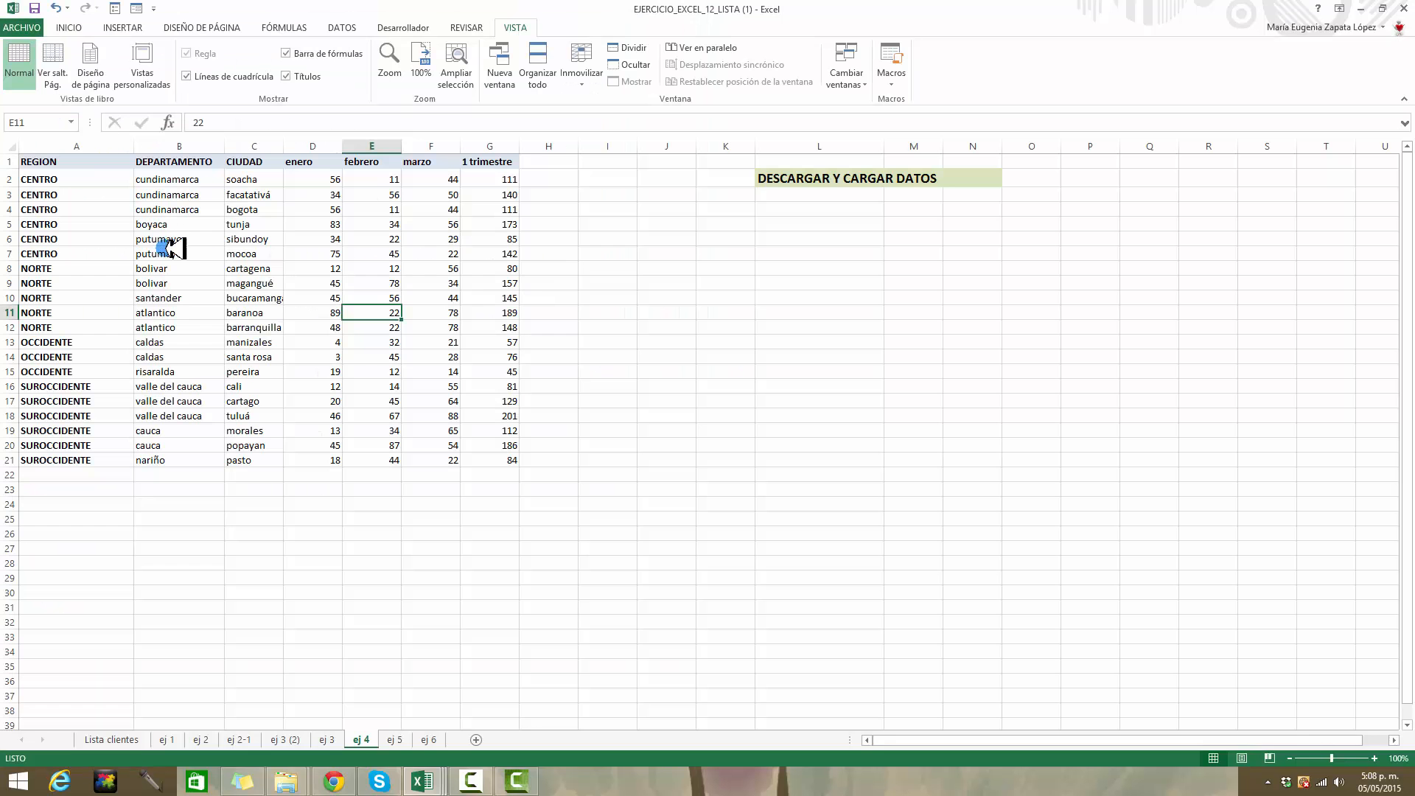
# Step: Widen the CIUDAD column on sheet ej 4 so that the longest city names fit
pyautogui.click(254, 179)
pyautogui.click(158, 193)
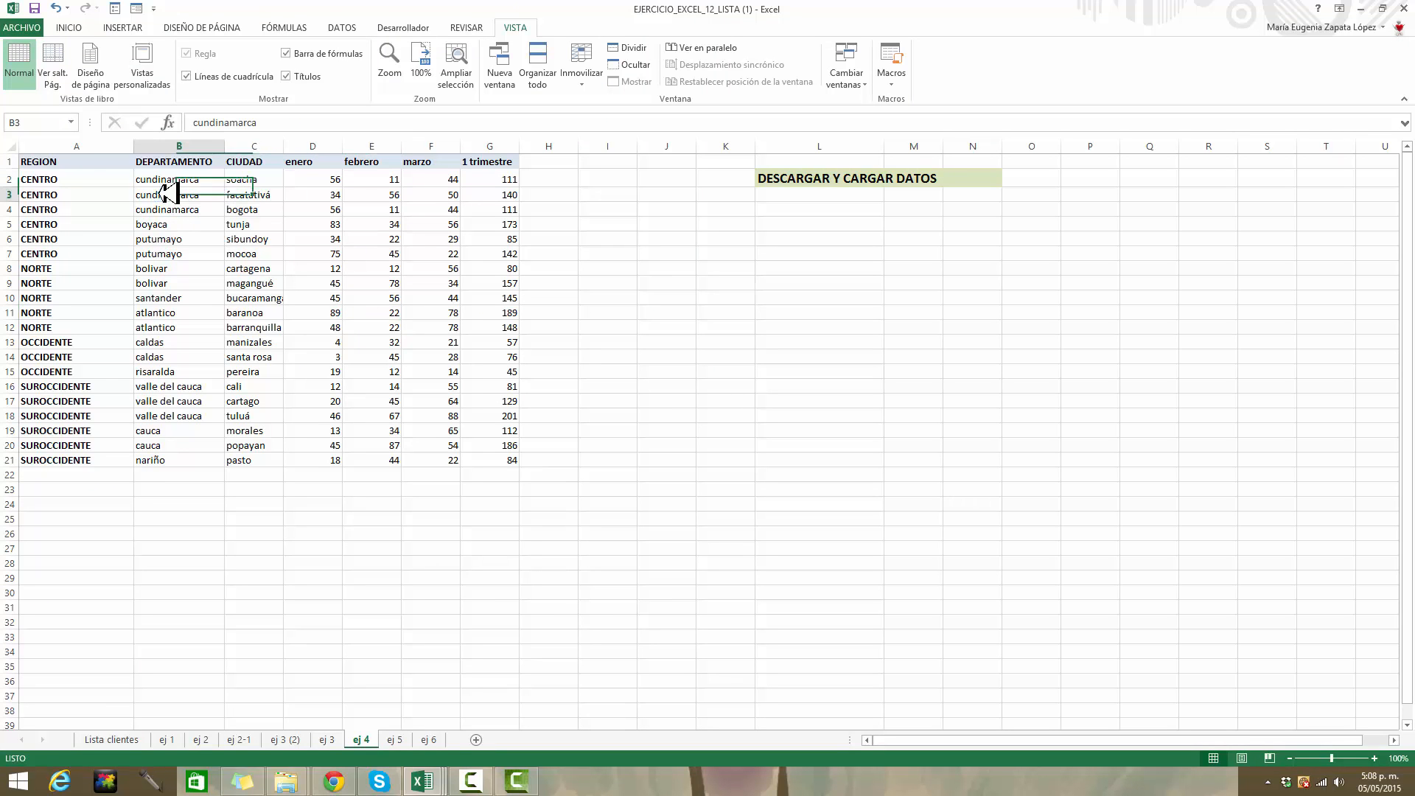
pyautogui.click(100, 268)
pyautogui.click(180, 285)
pyautogui.click(243, 297)
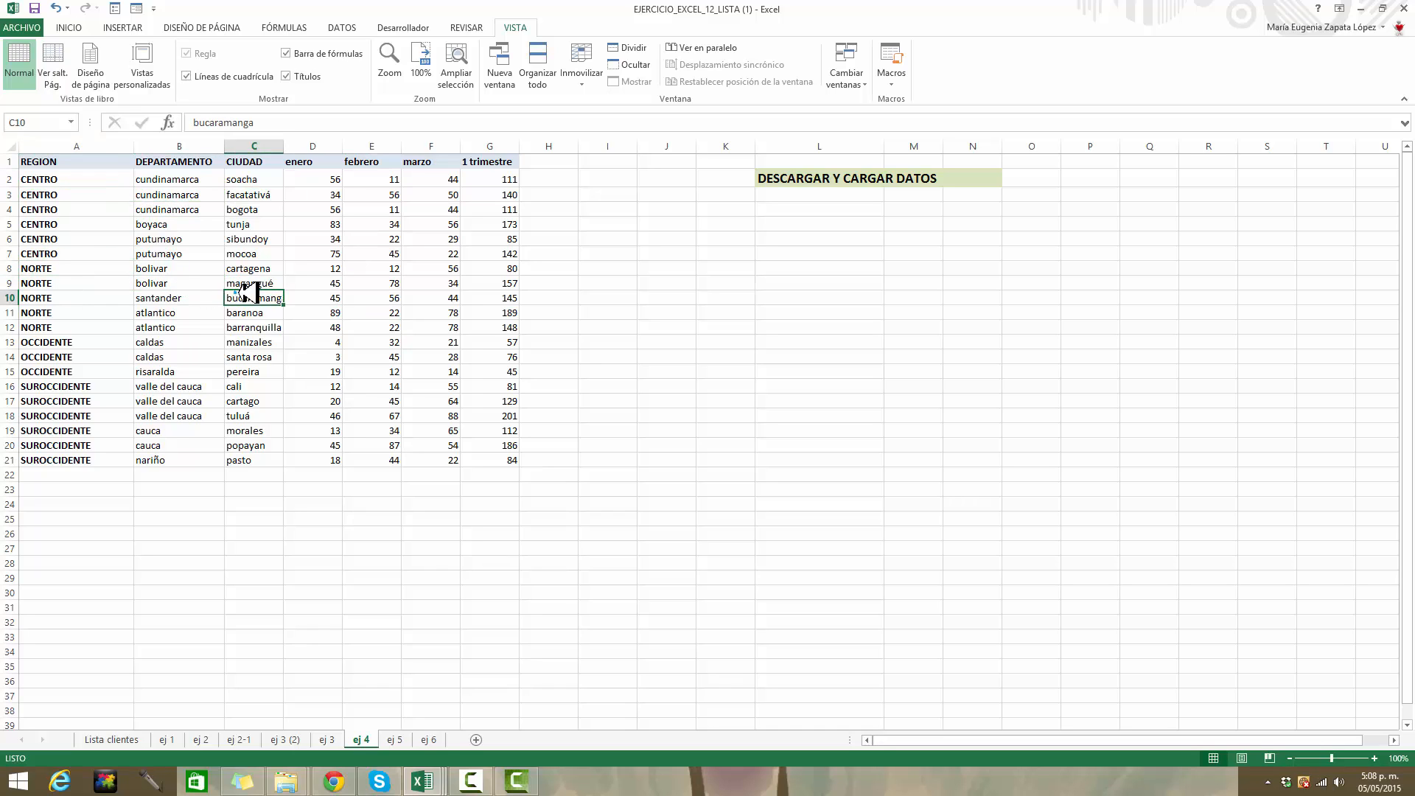
pyautogui.click(283, 169)
pyautogui.moveTo(283, 146); pyautogui.dragTo(298, 146)
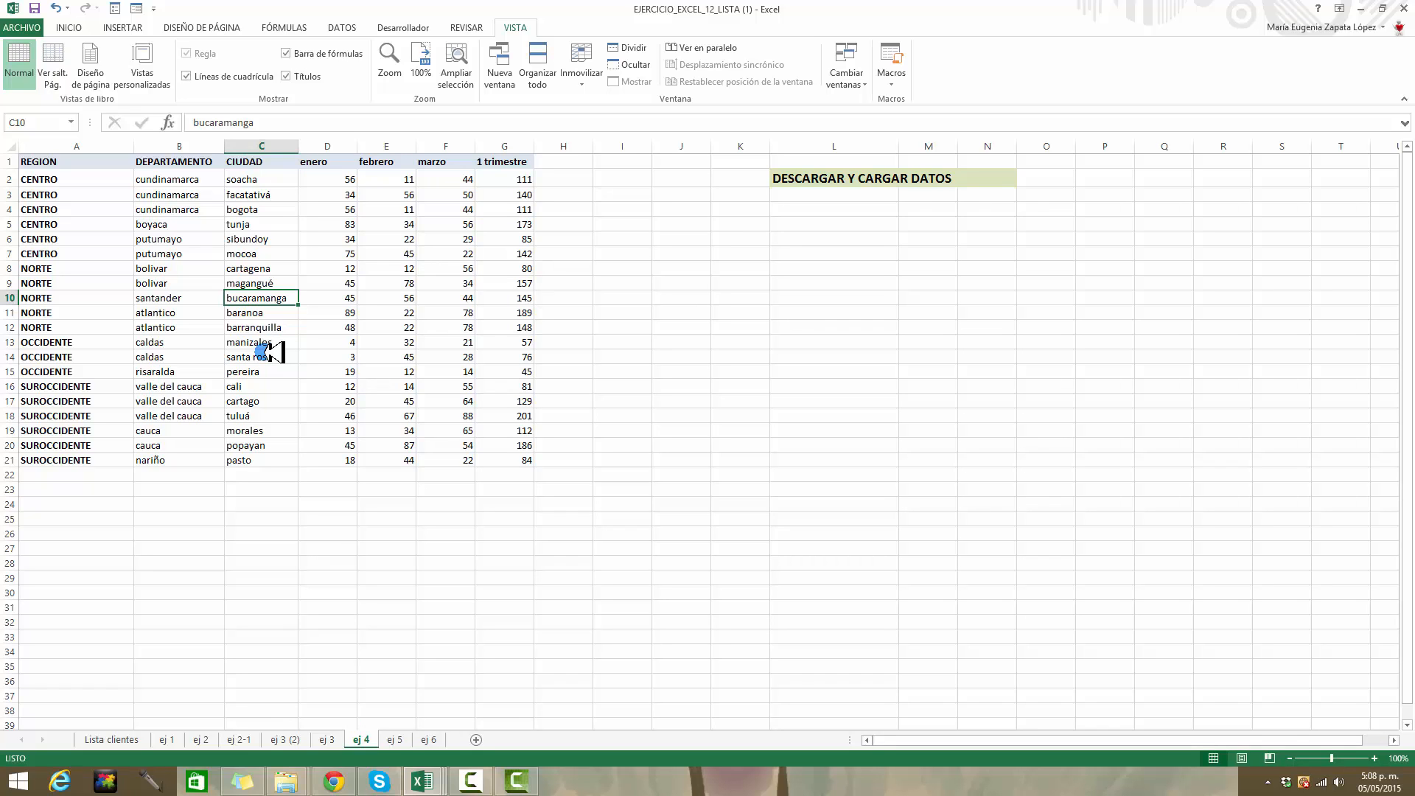
pyautogui.click(163, 267)
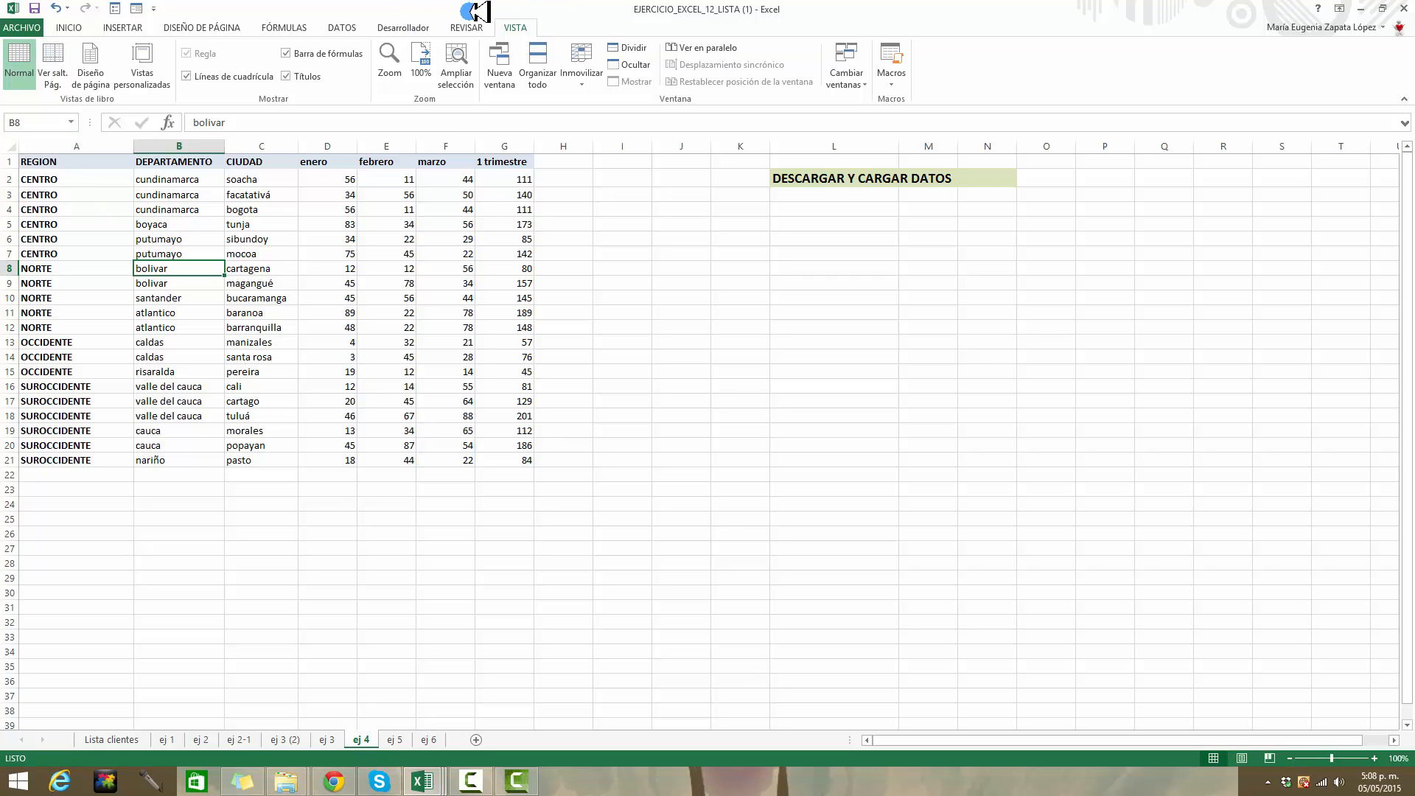
# Step: Copy the entire ej 4 sheet and paste it at A1 of a new blank workbook
pyautogui.click(15, 145)
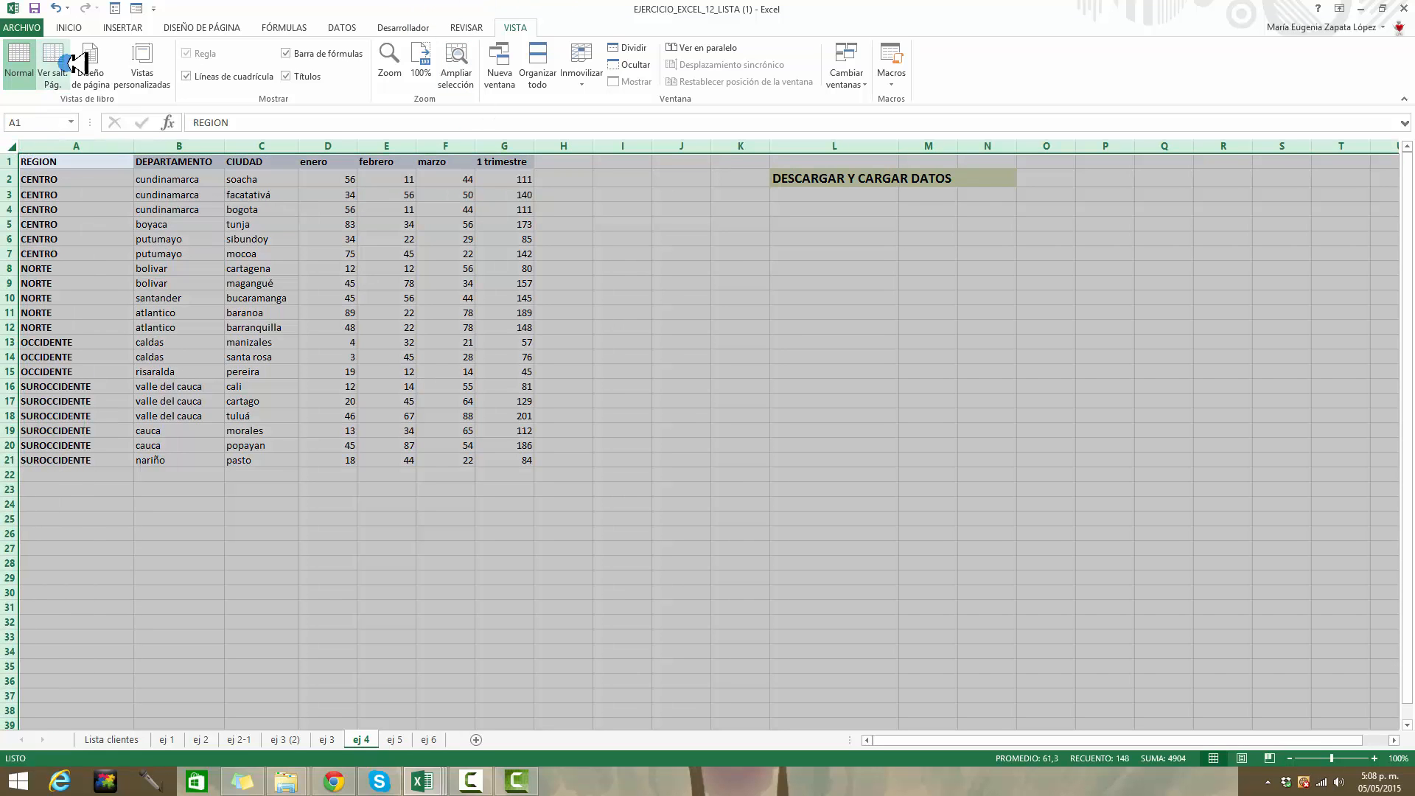
pyautogui.click(69, 27)
pyautogui.click(59, 64)
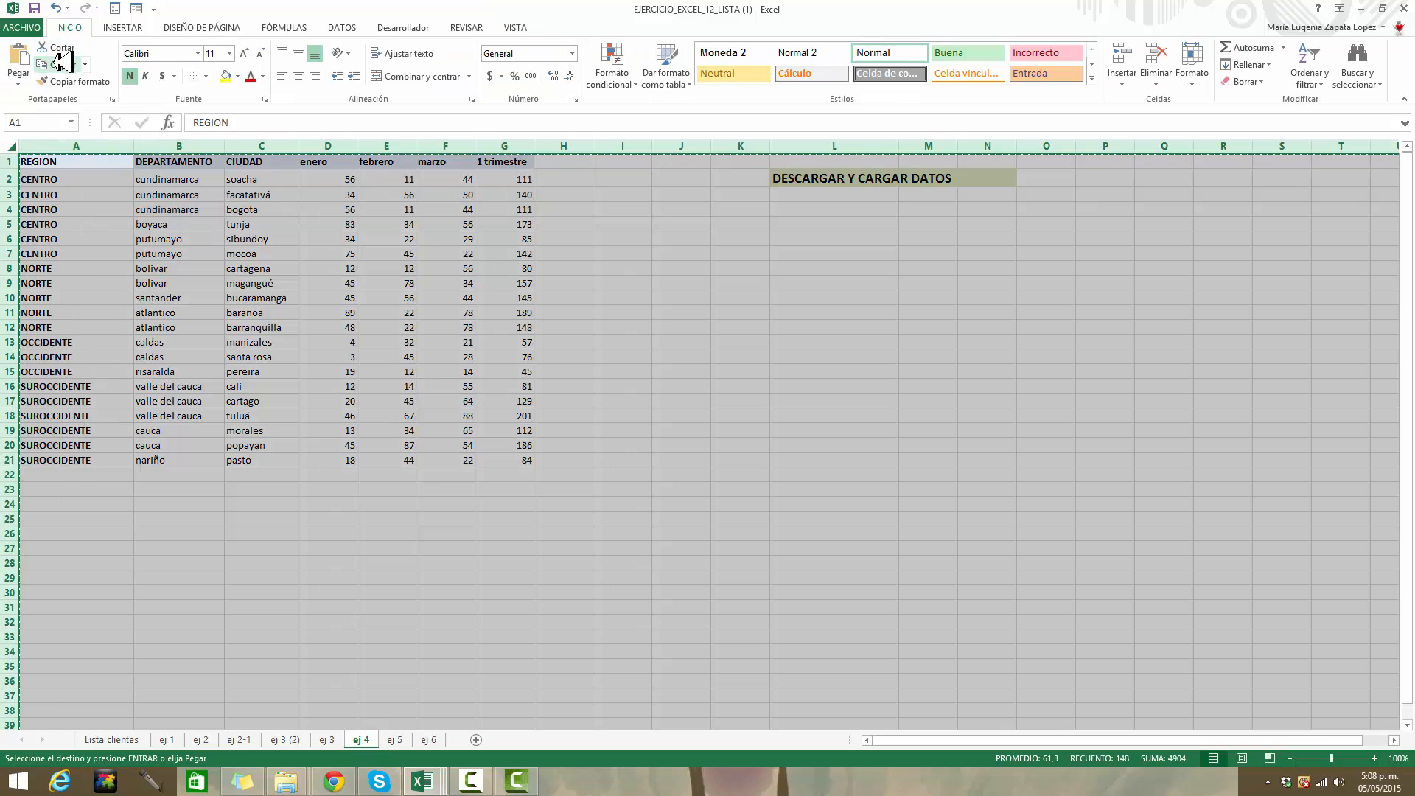
pyautogui.click(22, 27)
pyautogui.click(49, 94)
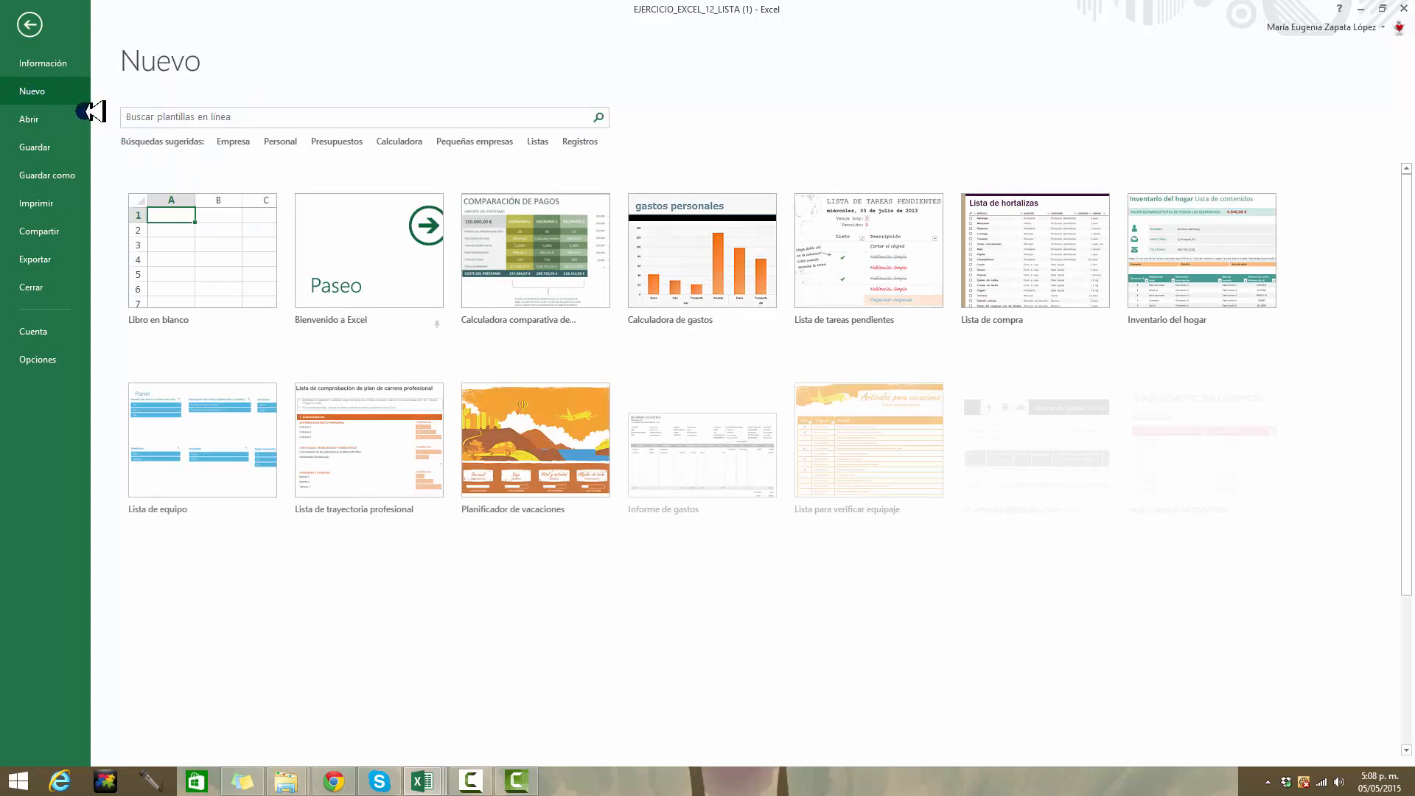
pyautogui.press('Escape')
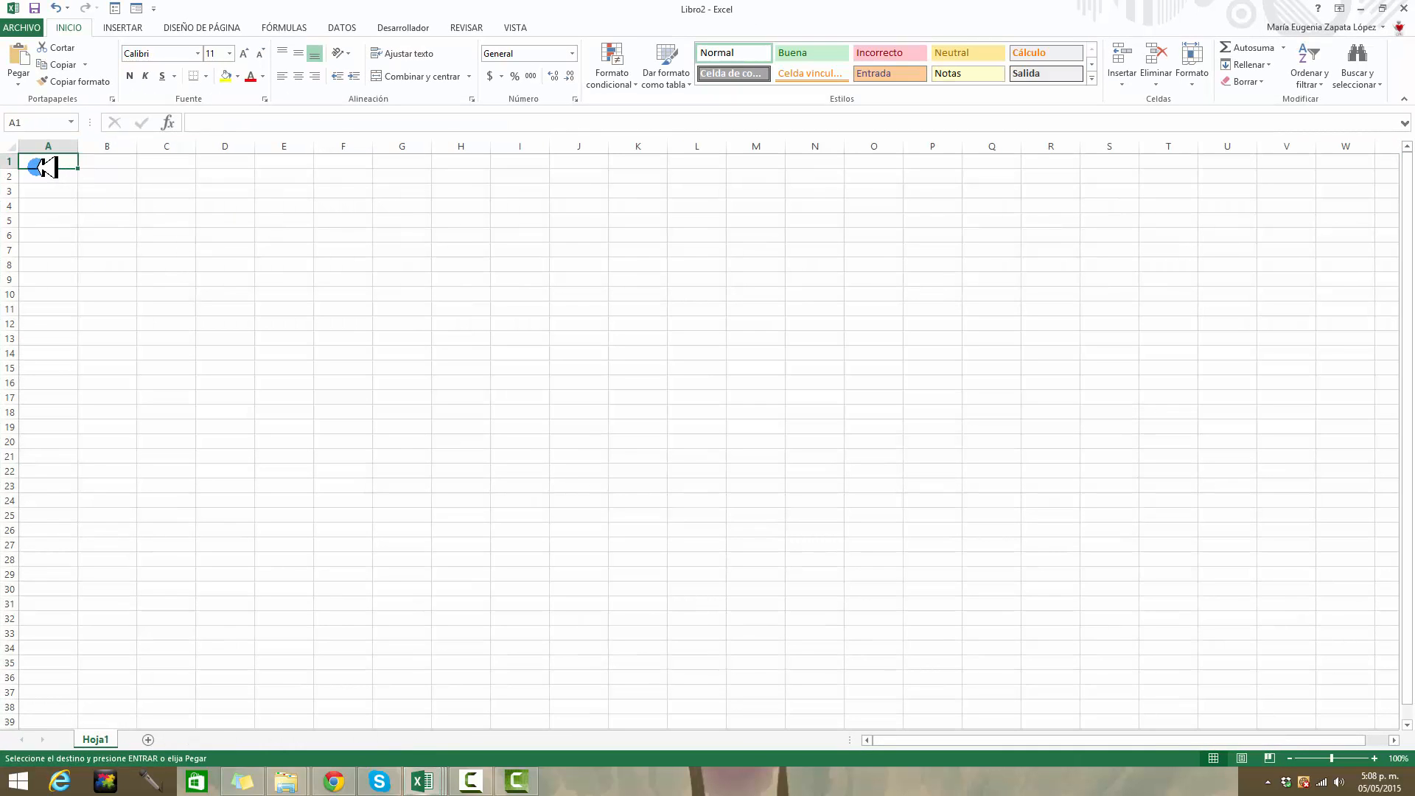
pyautogui.click(20, 53)
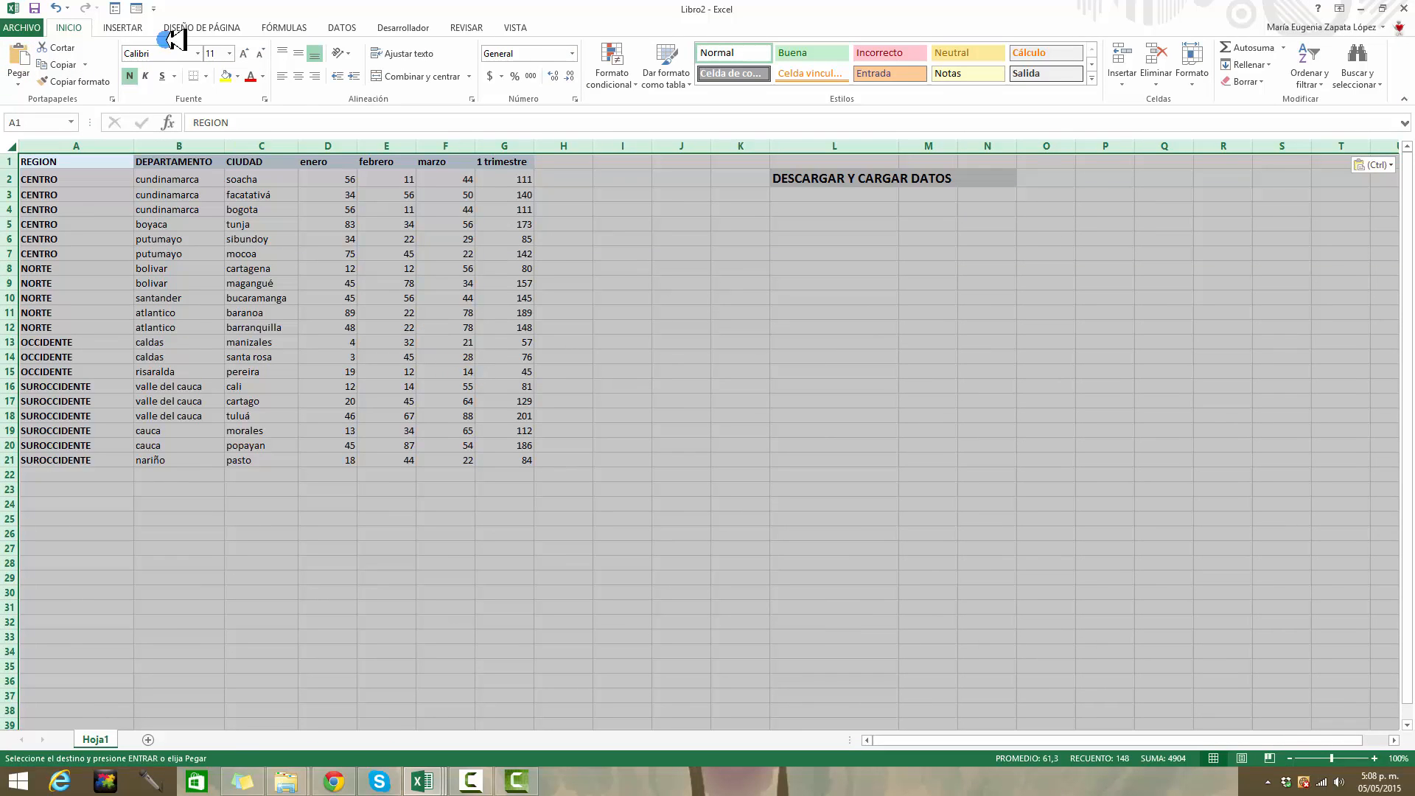
pyautogui.click(342, 28)
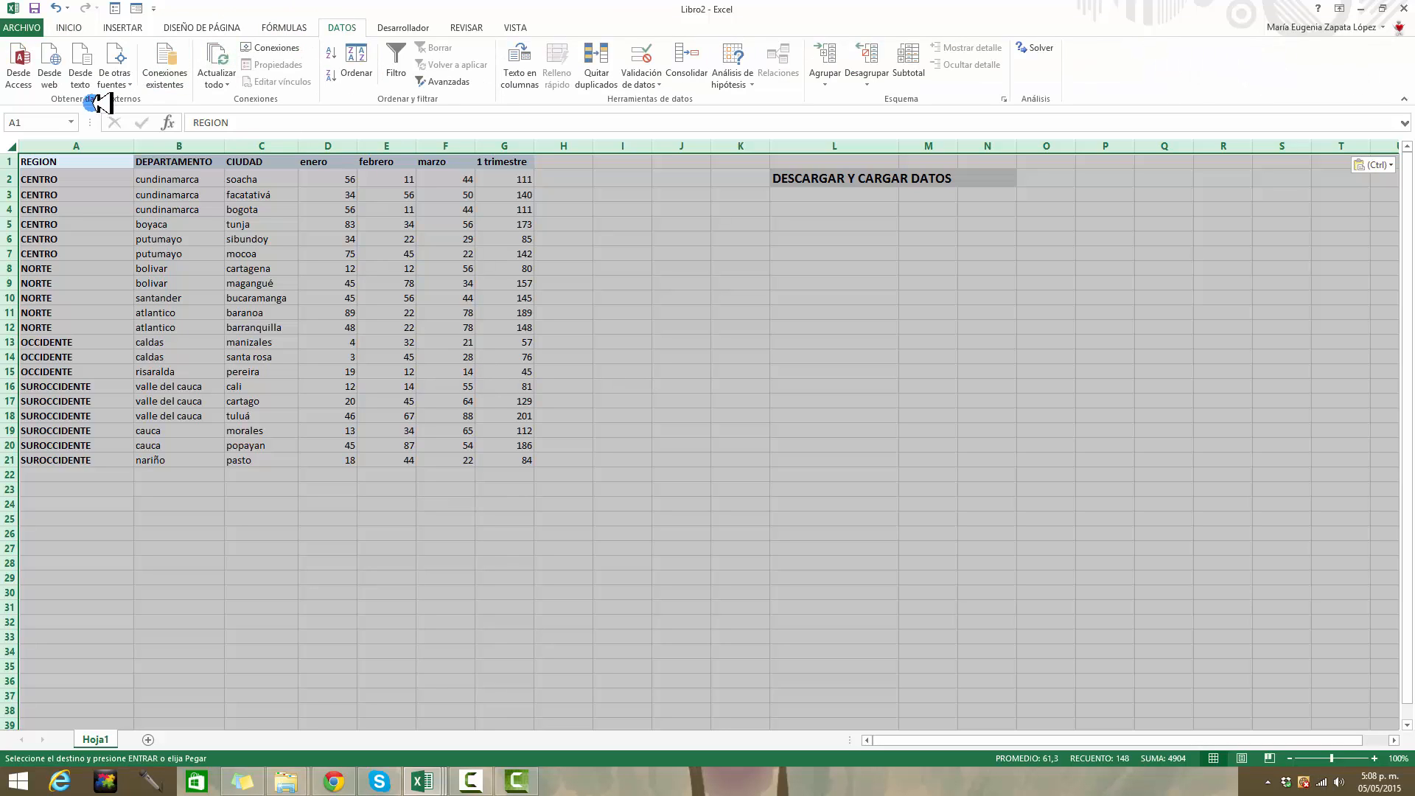
pyautogui.click(81, 81)
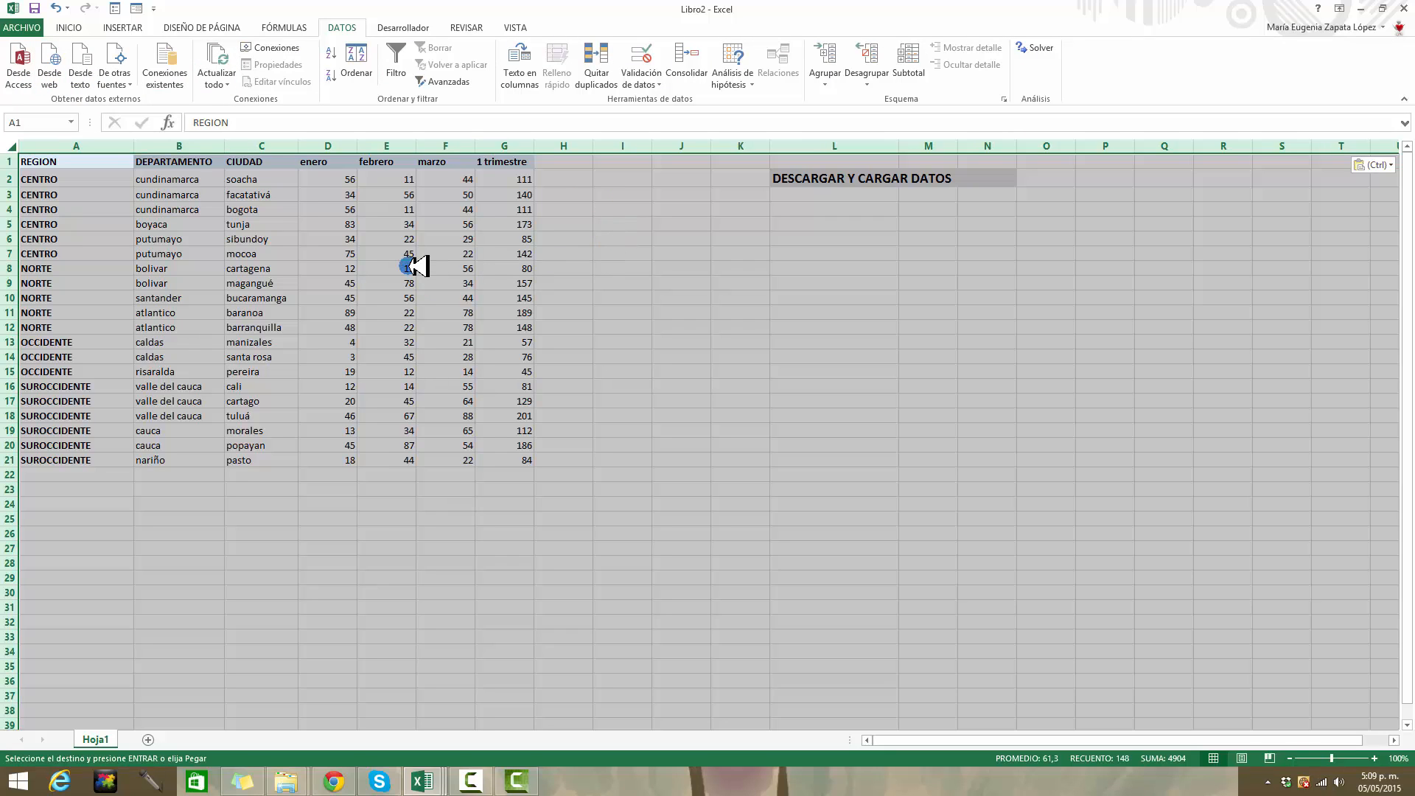
# Step: Save the new workbook in Documentos as a CSV (delimitado por comas) file named archvio texto, accepting the format's limitations
pyautogui.click(22, 27)
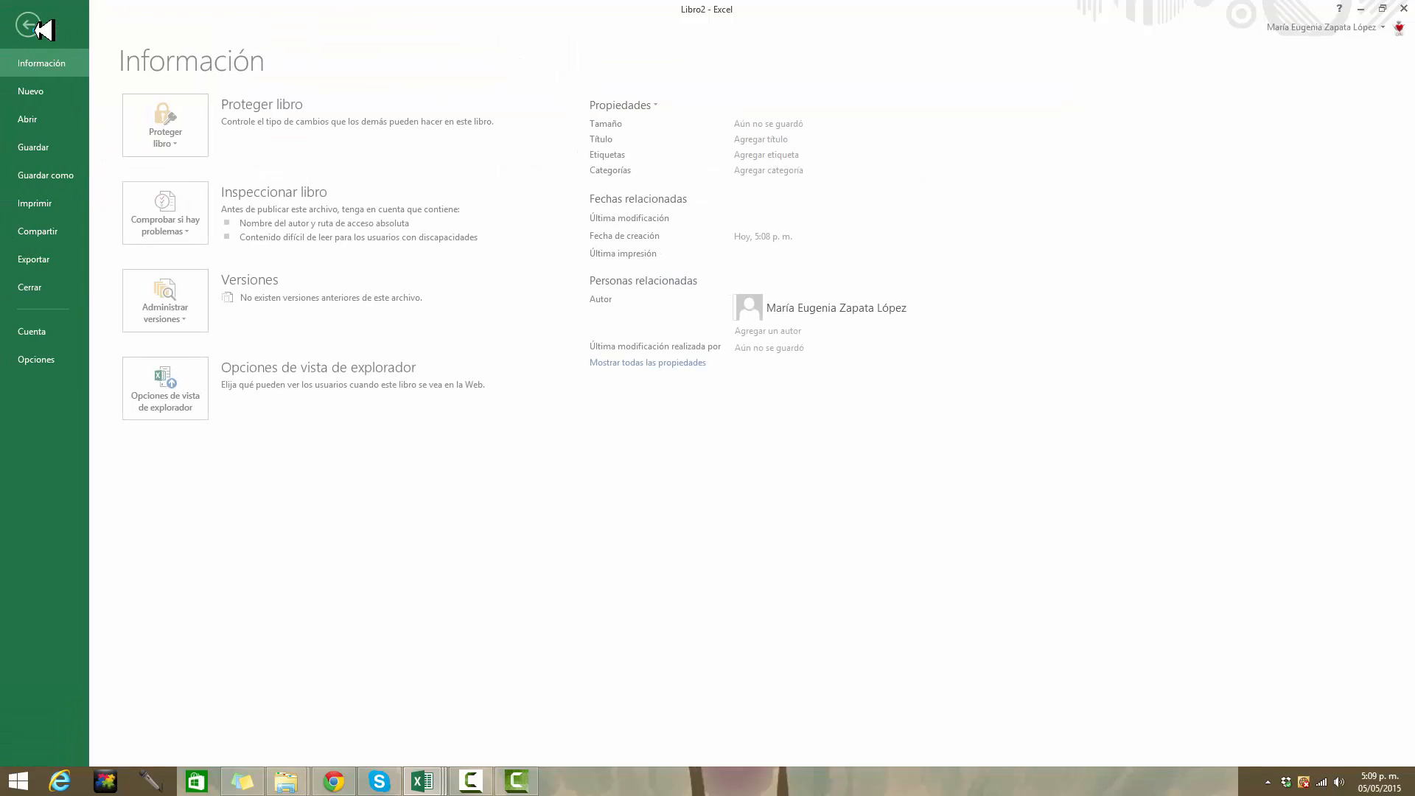
pyautogui.click(66, 176)
pyautogui.click(198, 203)
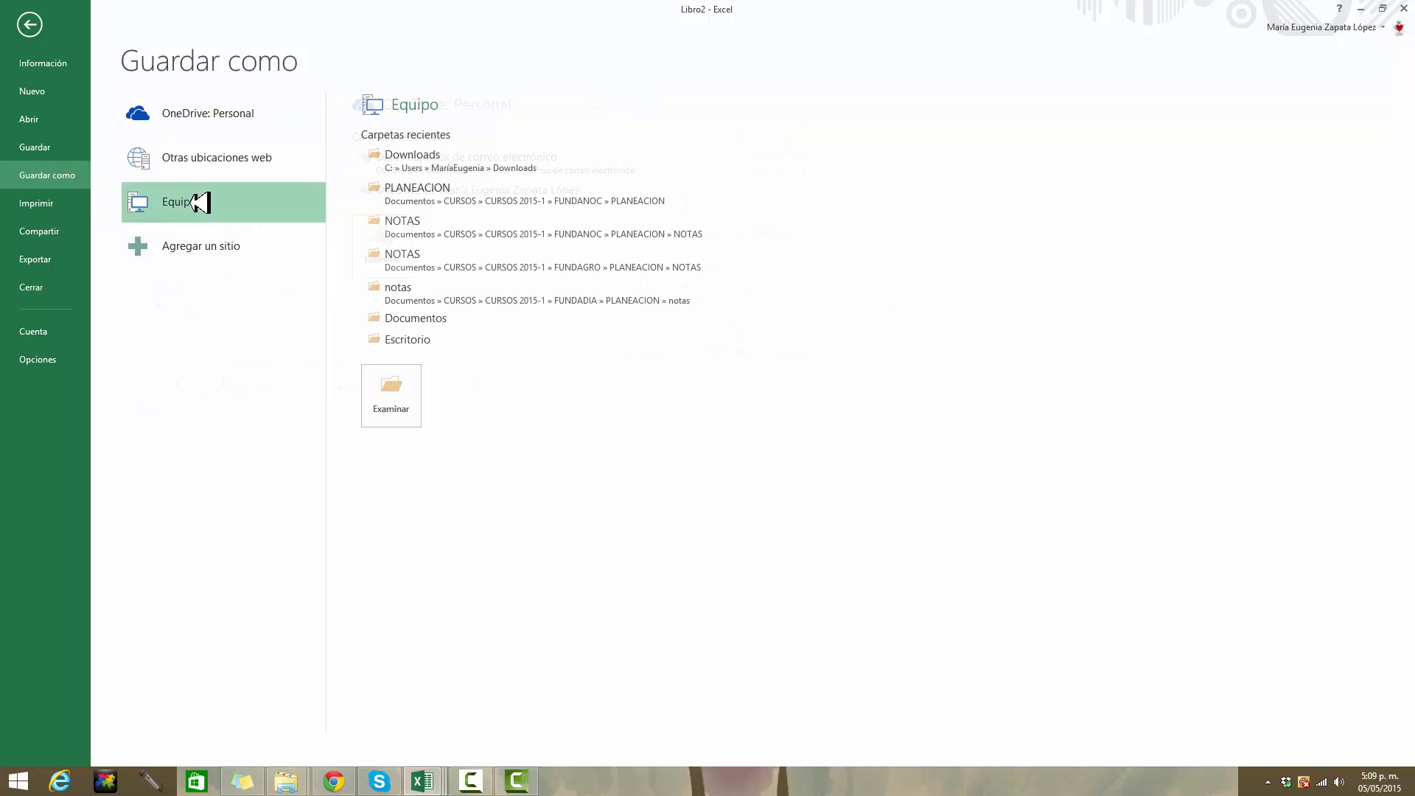
pyautogui.click(195, 203)
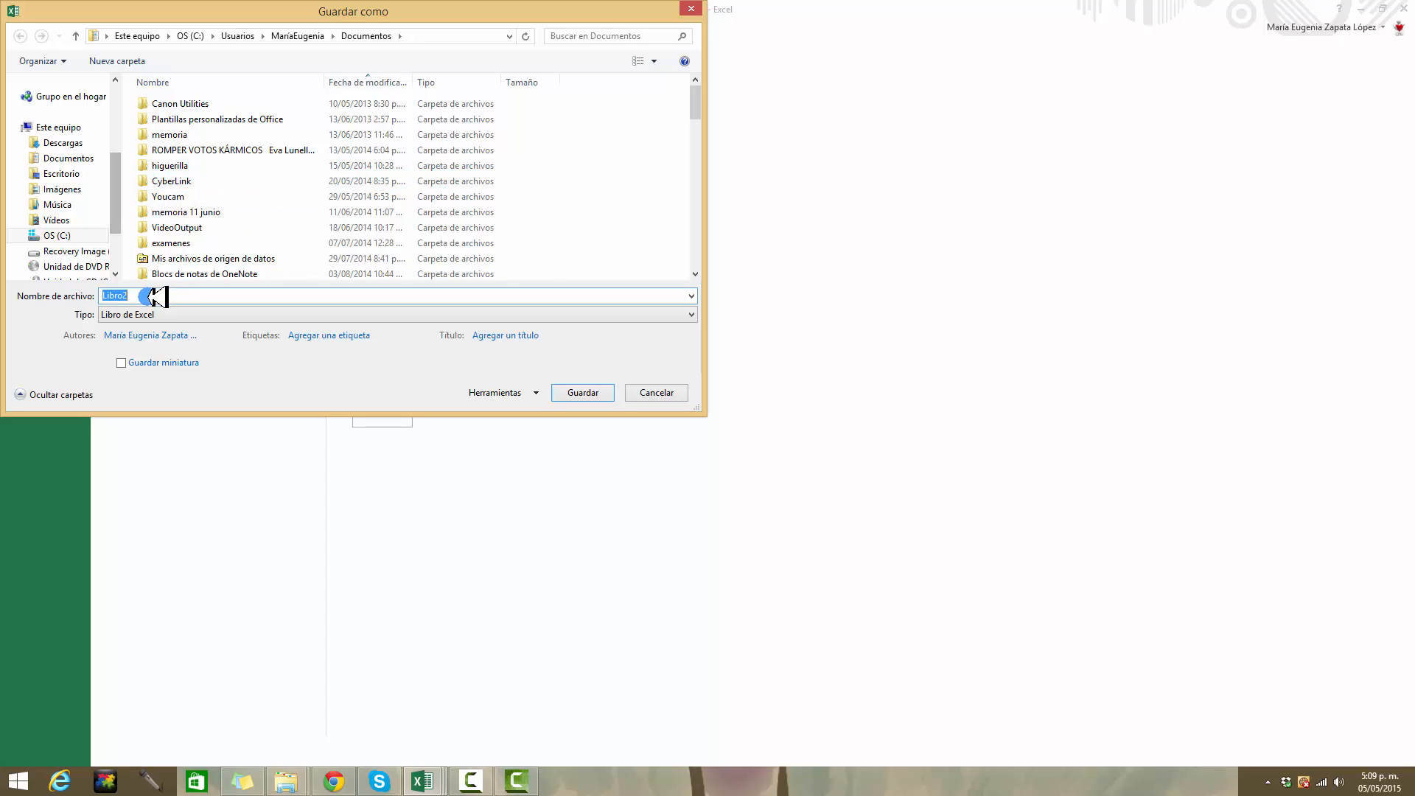
pyautogui.moveTo(154, 295); pyautogui.dragTo(101, 296)
pyautogui.press('BackSpace')
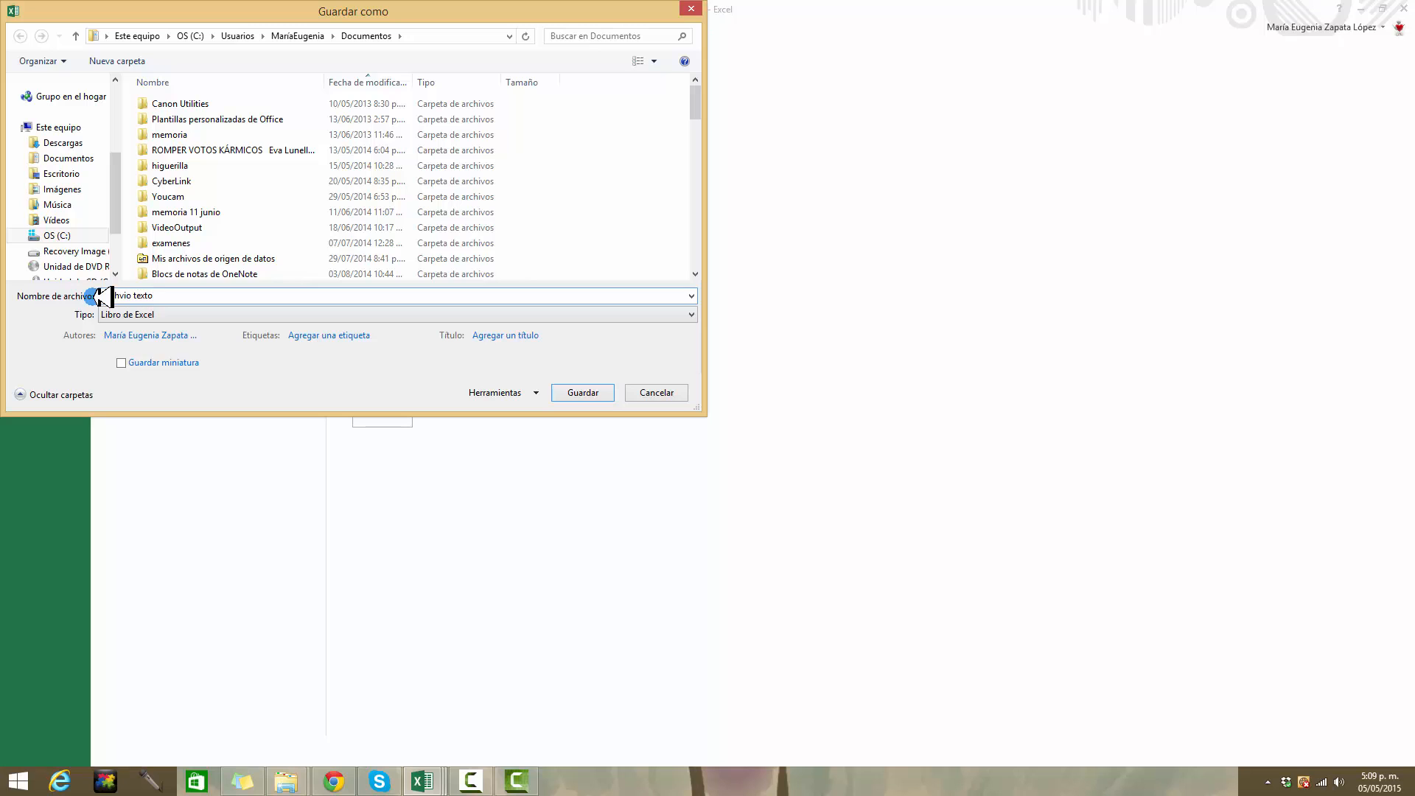
pyautogui.click(692, 314)
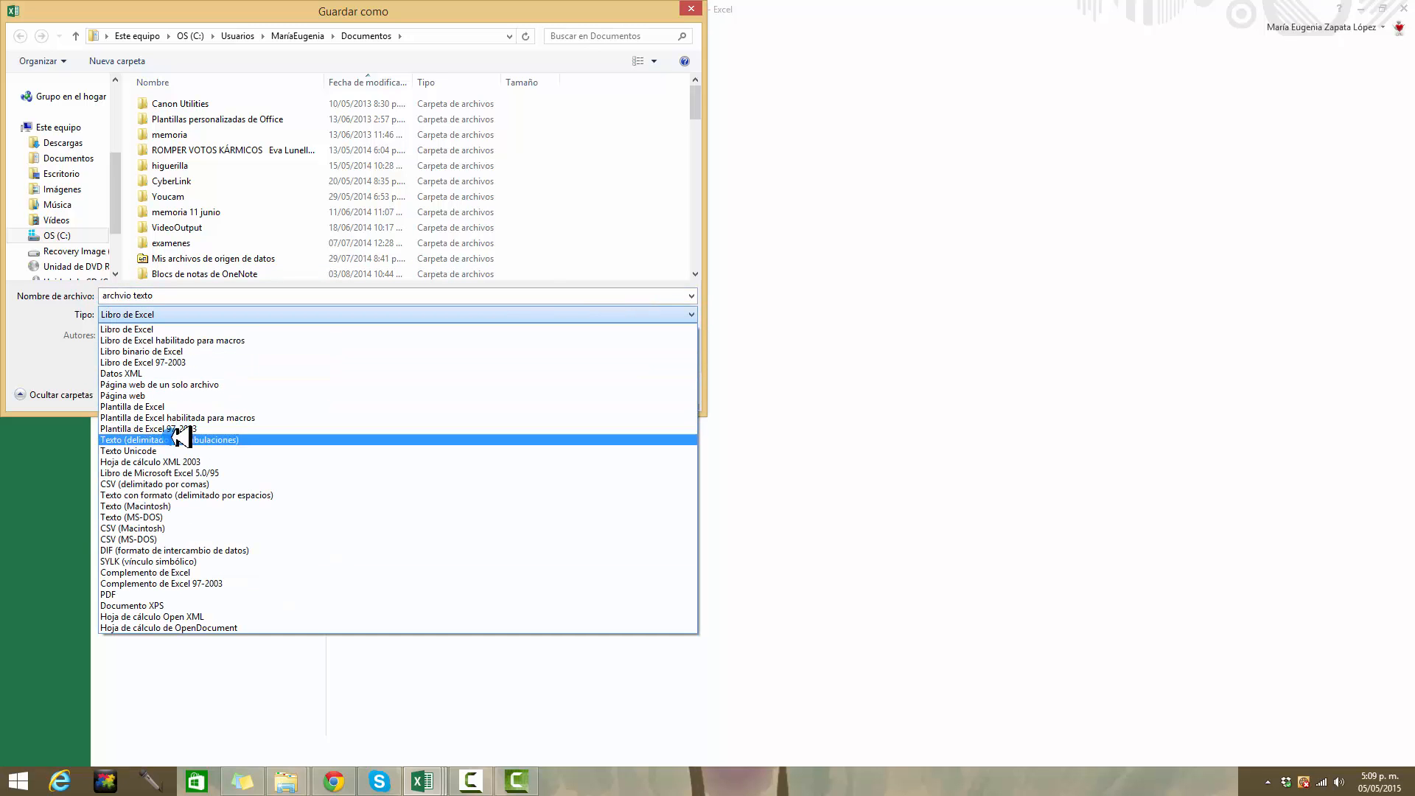
pyautogui.click(176, 484)
pyautogui.click(583, 373)
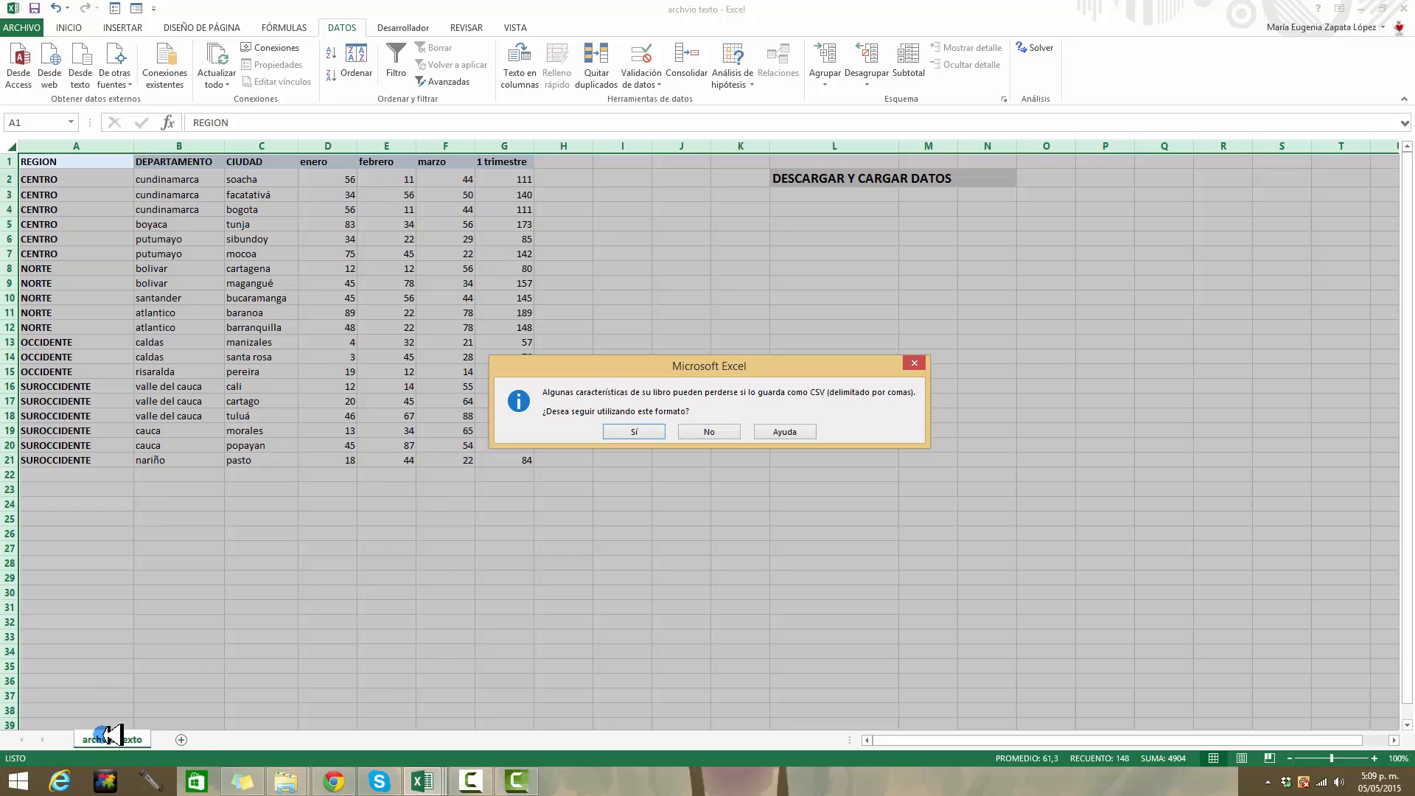
pyautogui.click(635, 431)
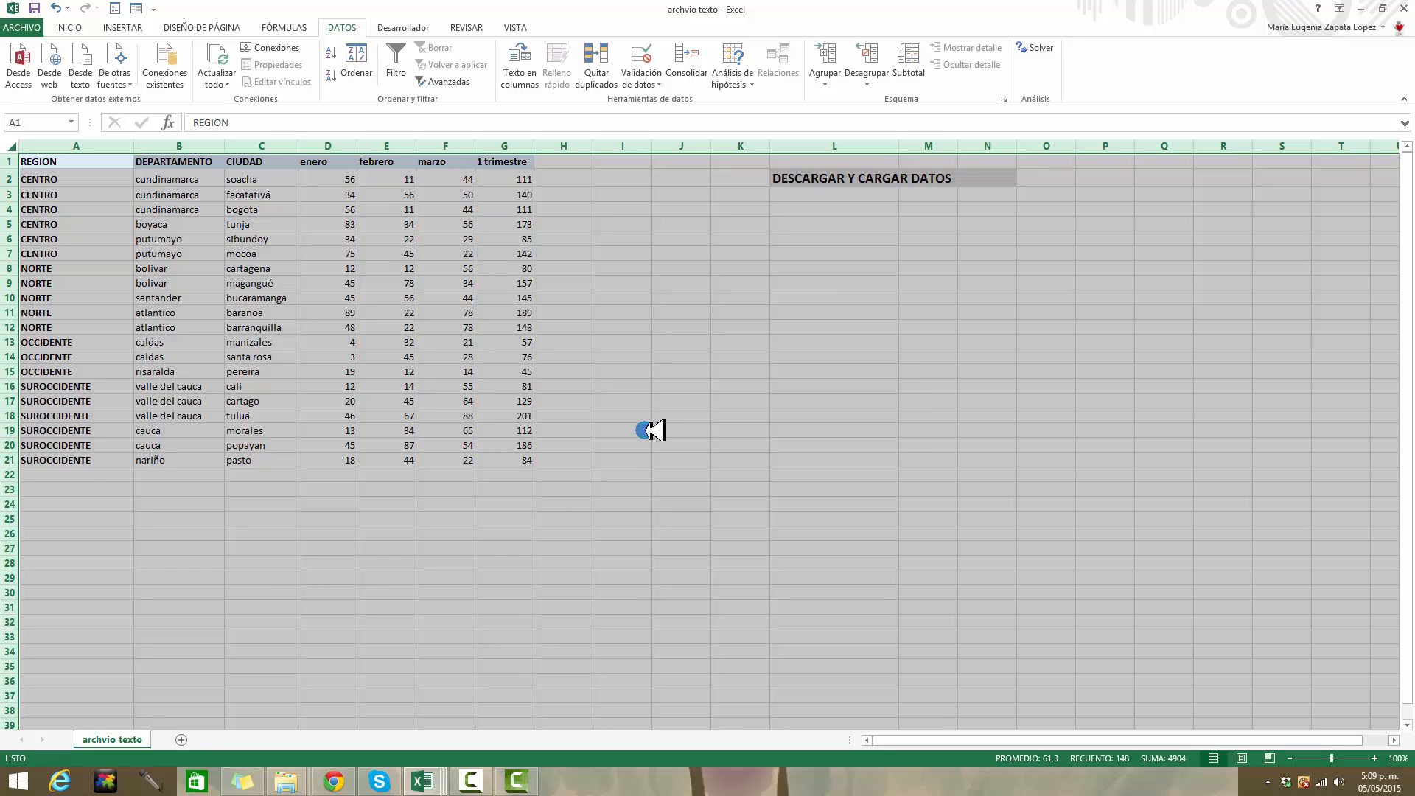
pyautogui.click(649, 431)
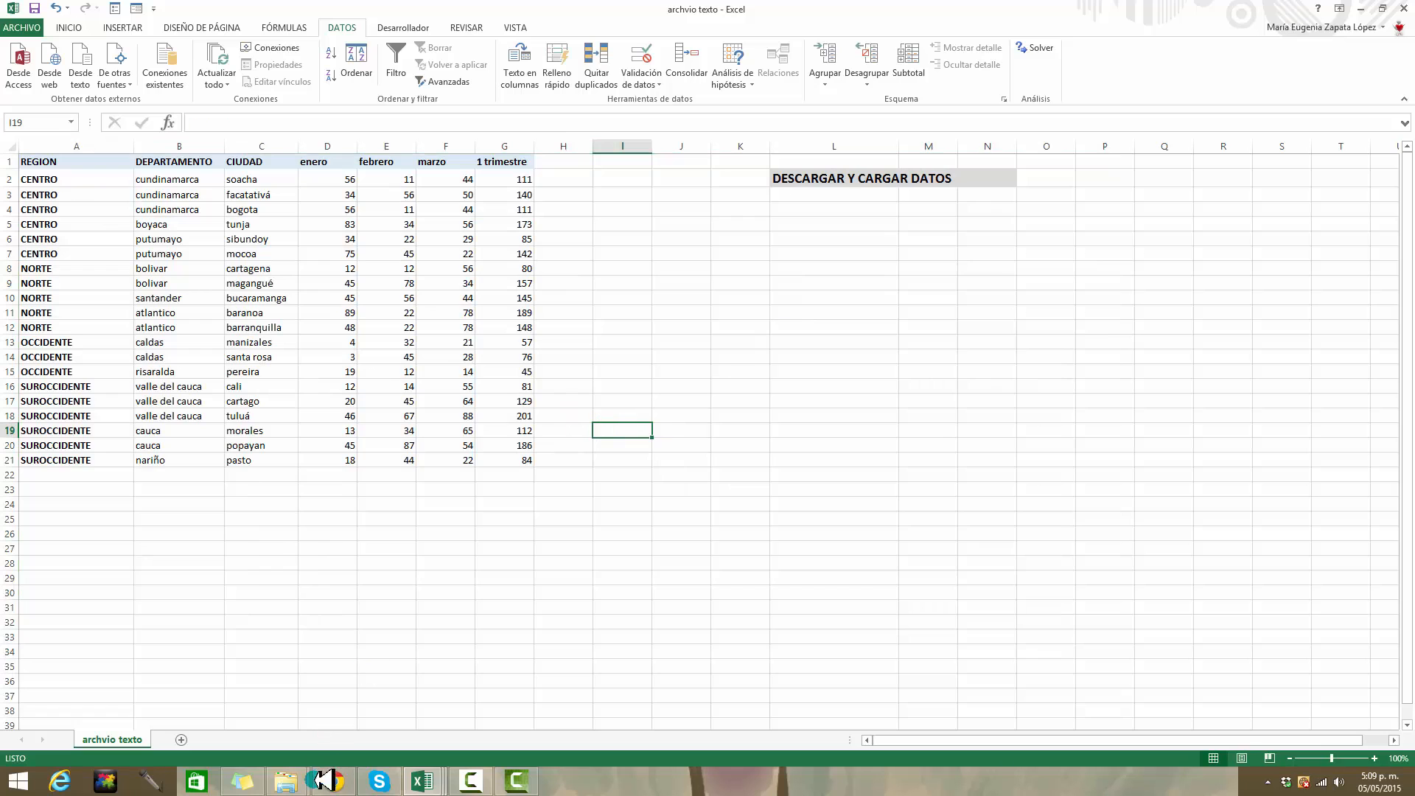
# Step: Switch to File Explorer, open archvio texto from Documentos, examine how its fields are separated, and close it
pyautogui.click(288, 784)
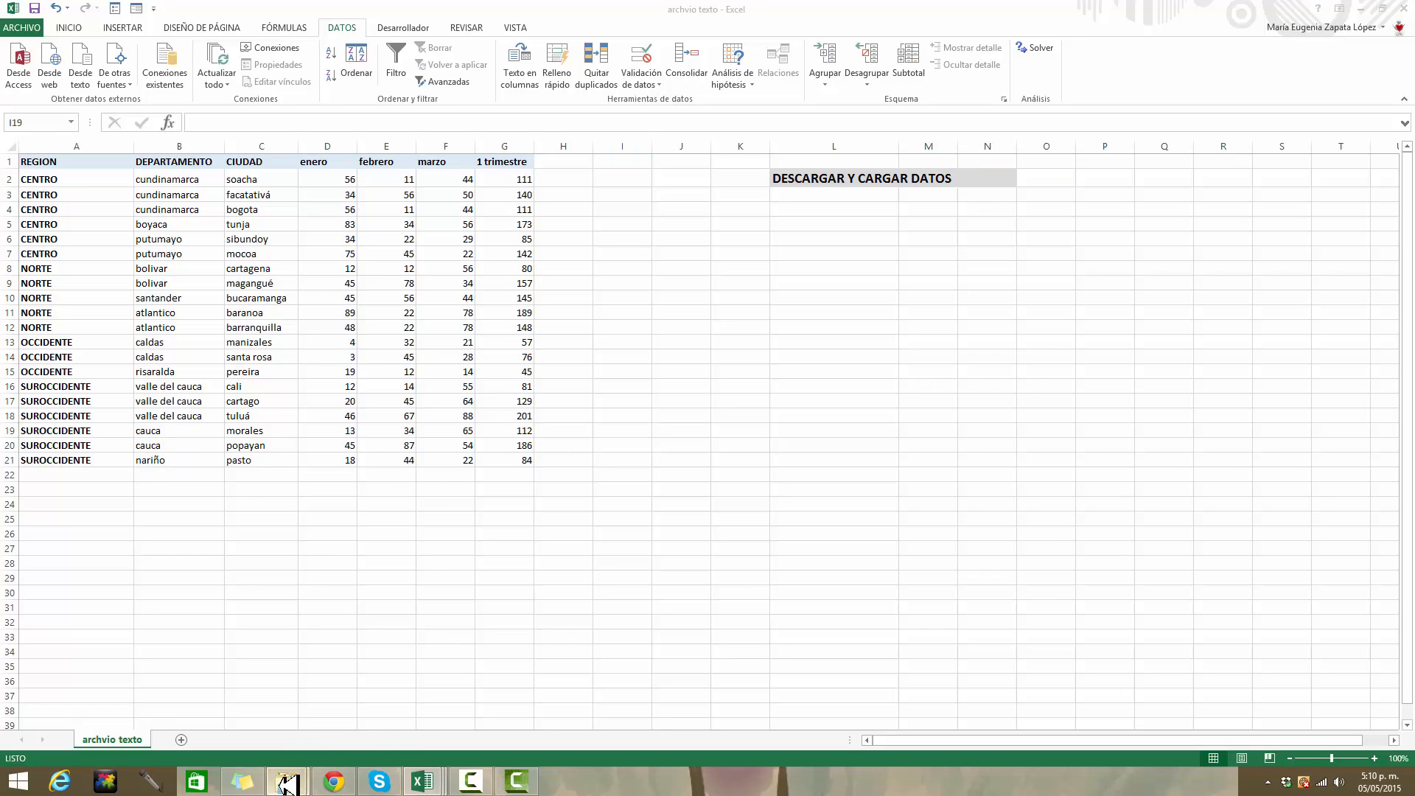
pyautogui.click(268, 686)
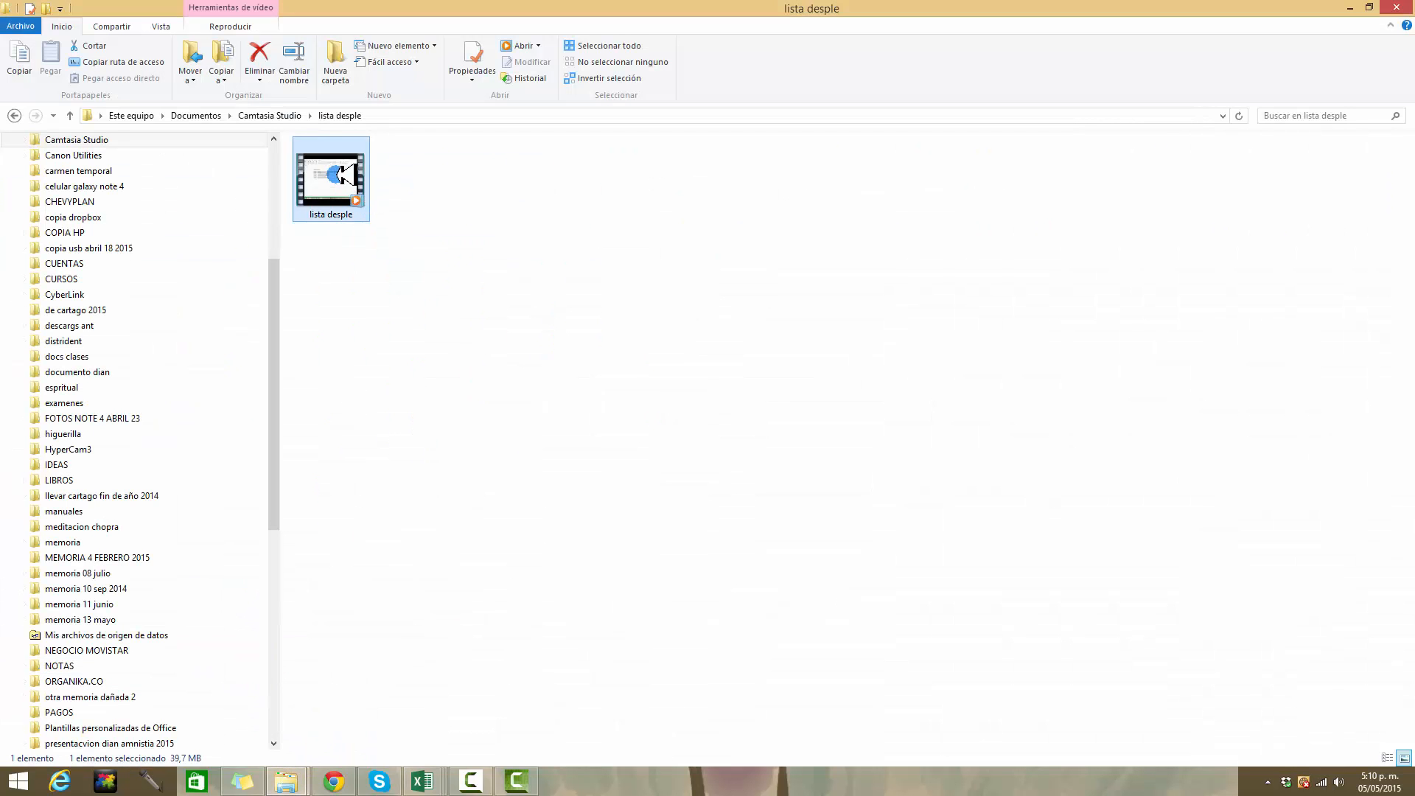
pyautogui.click(195, 116)
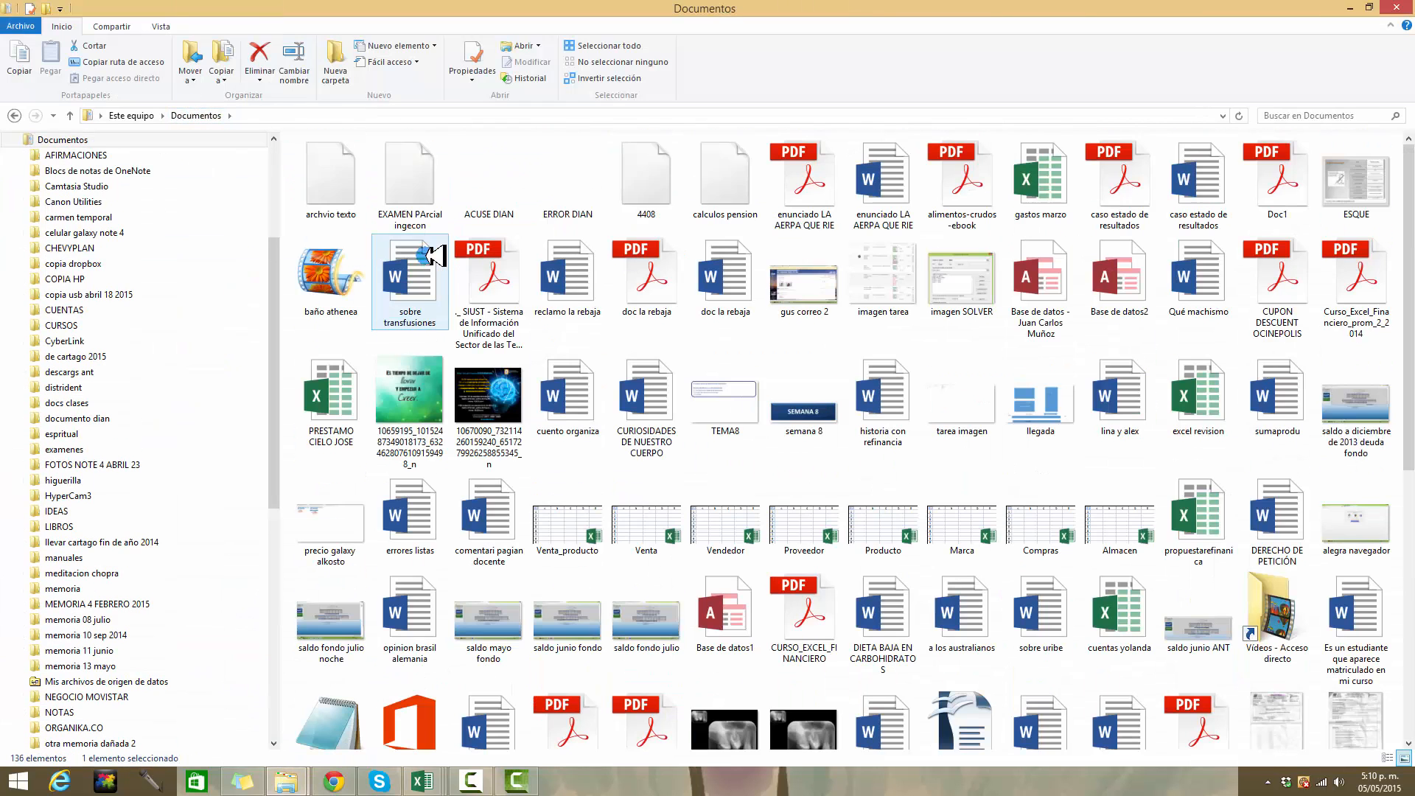
pyautogui.doubleClick(330, 177)
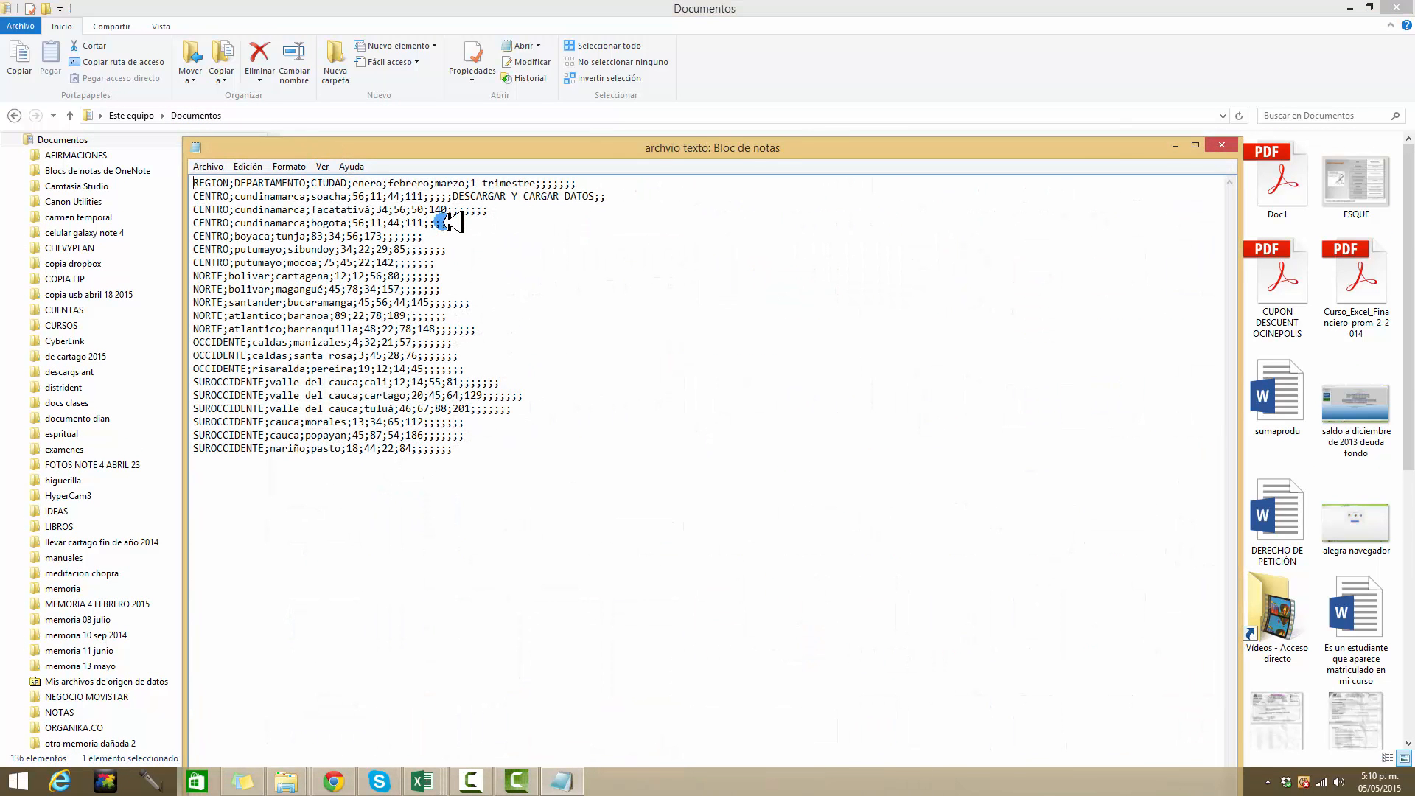
pyautogui.click(230, 182)
pyautogui.click(1223, 142)
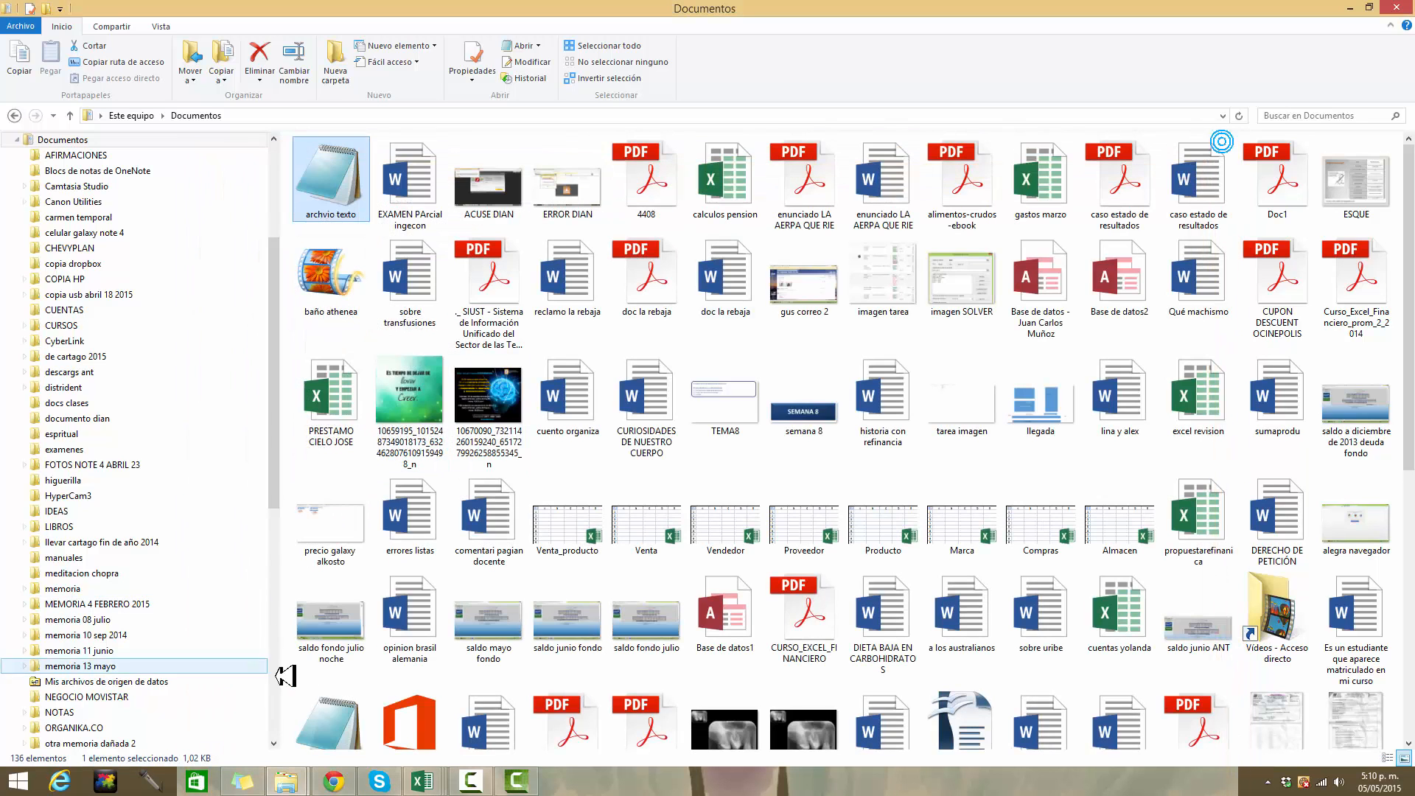
# Step: Switch to the EJERCICIO_EXCEL_12_LISTA (version 1) workbook in Excel and add a blank sheet after ej 3
pyautogui.moveTo(422, 781)
pyautogui.click(440, 708)
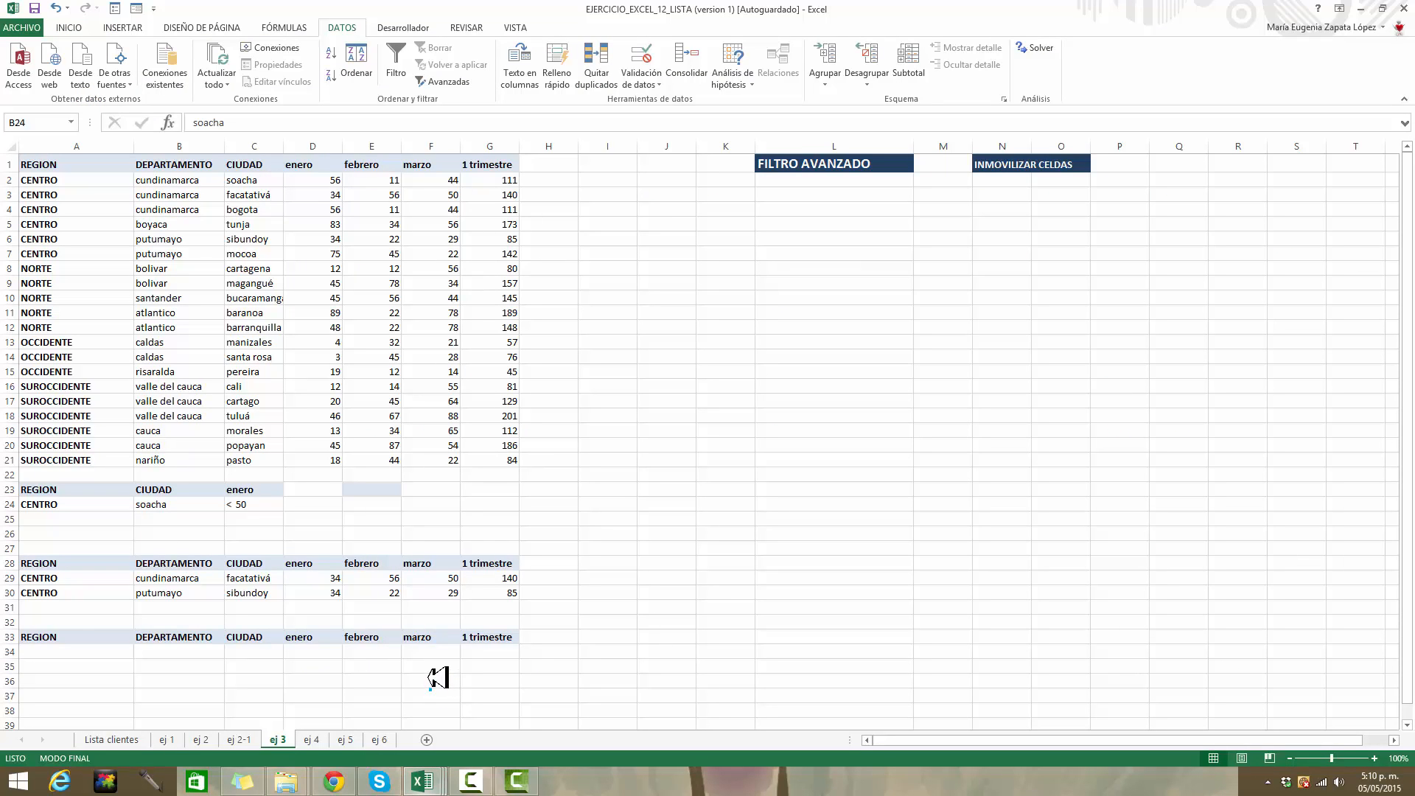
pyautogui.click(429, 739)
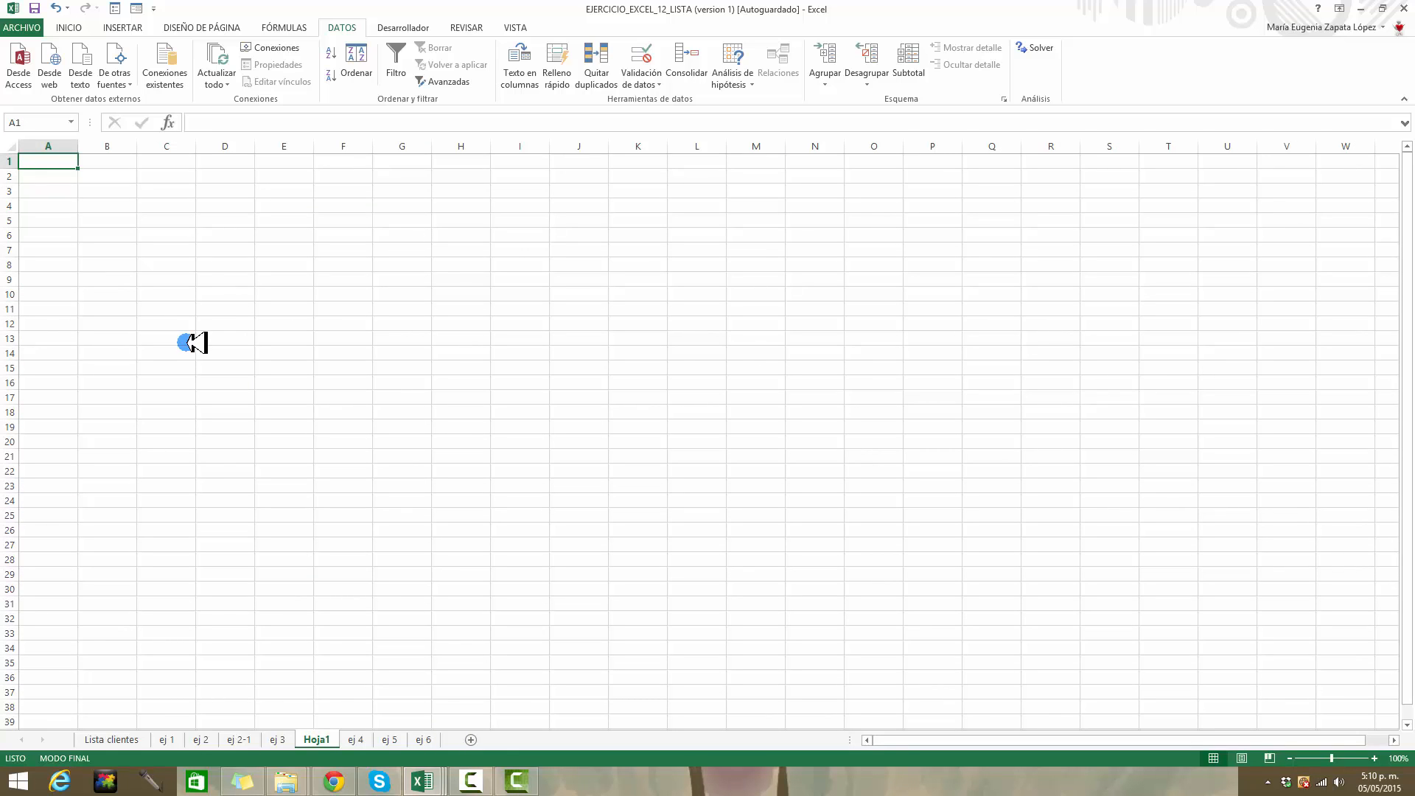
# Step: Start a text import into the blank sheet using the archvio texto CSV file from Documentos
pyautogui.click(87, 77)
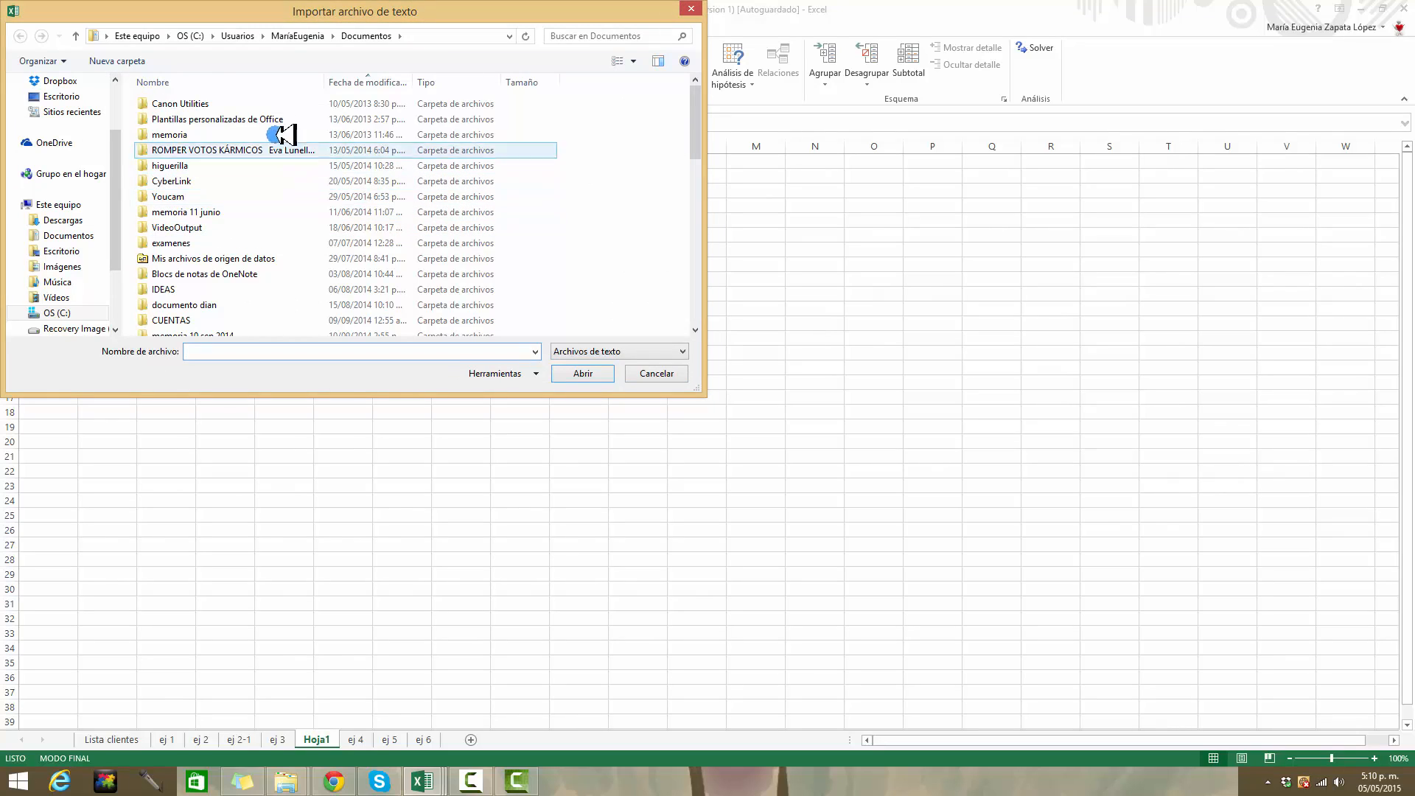
pyautogui.moveTo(696, 118); pyautogui.dragTo(702, 325)
pyautogui.click(210, 325)
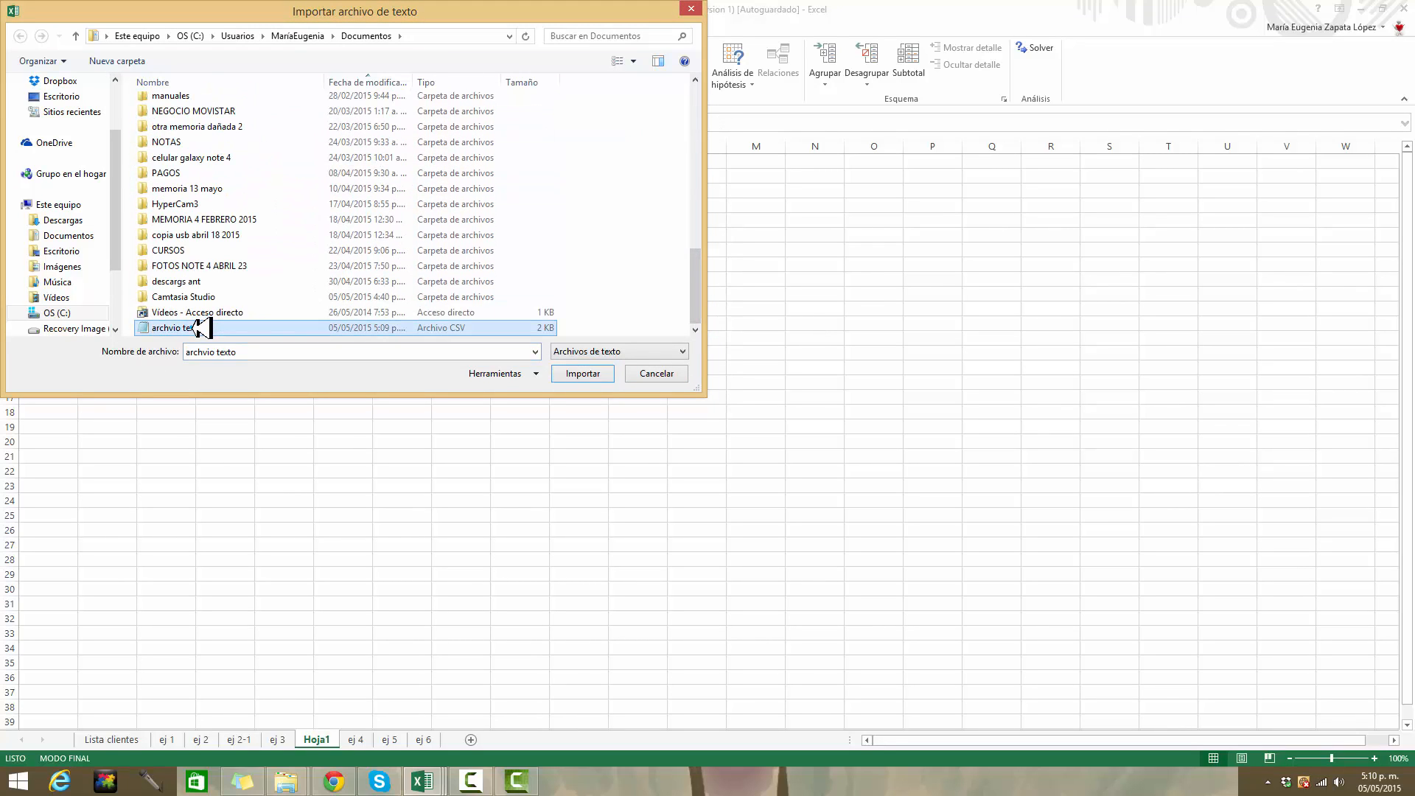
pyautogui.click(589, 372)
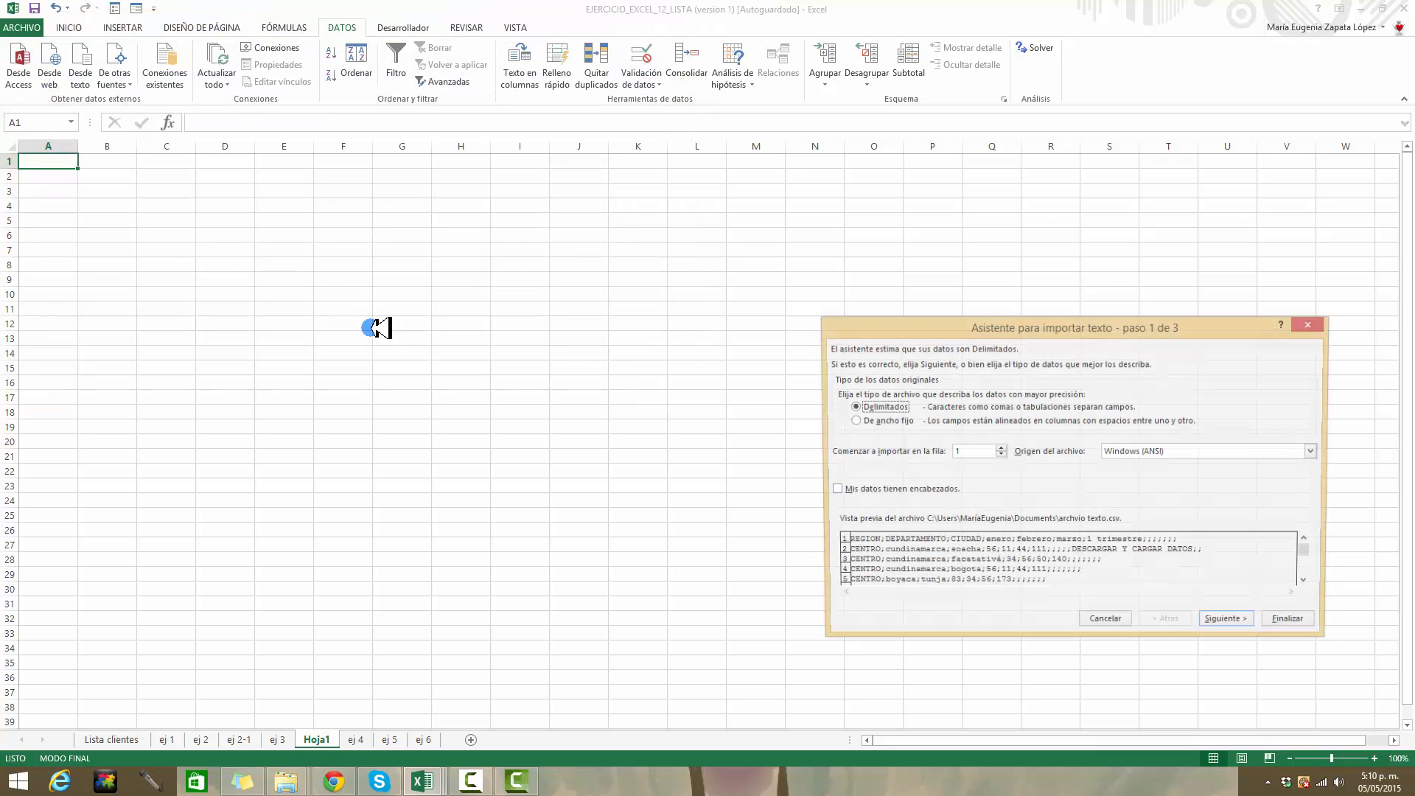
pyautogui.moveTo(853, 334); pyautogui.dragTo(605, 301)
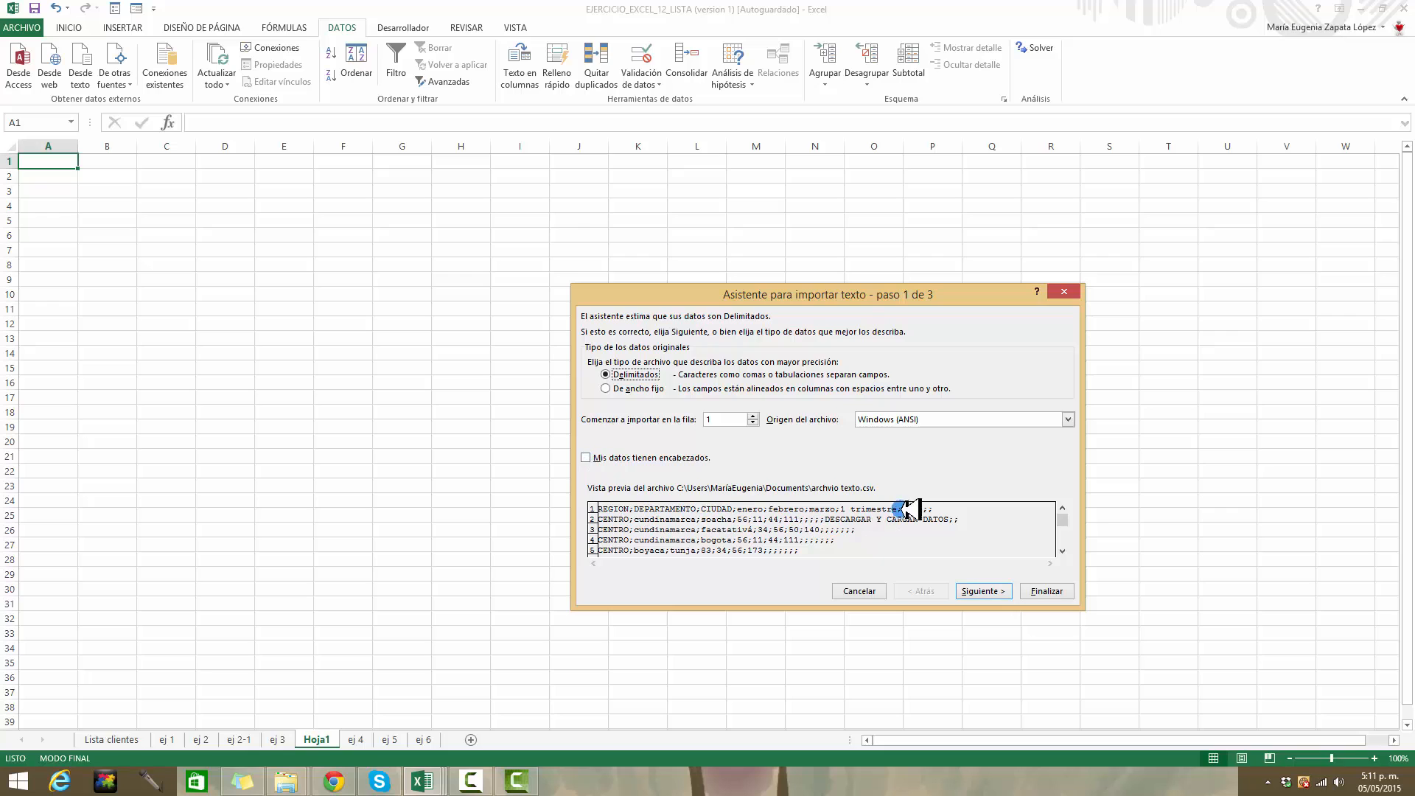
# Step: Mark the delimited data as having headers and set Punto y coma as the only separator
pyautogui.click(590, 457)
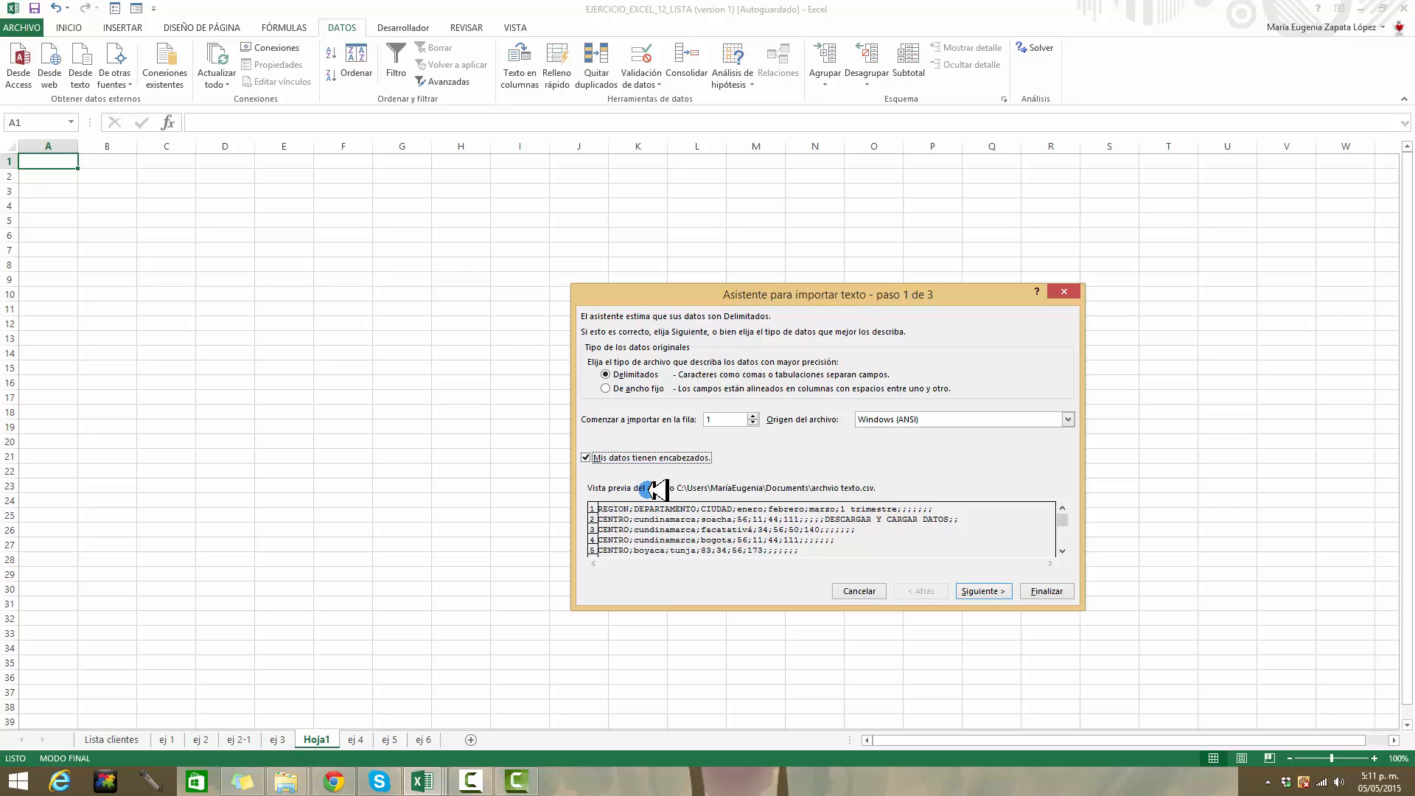
pyautogui.click(976, 591)
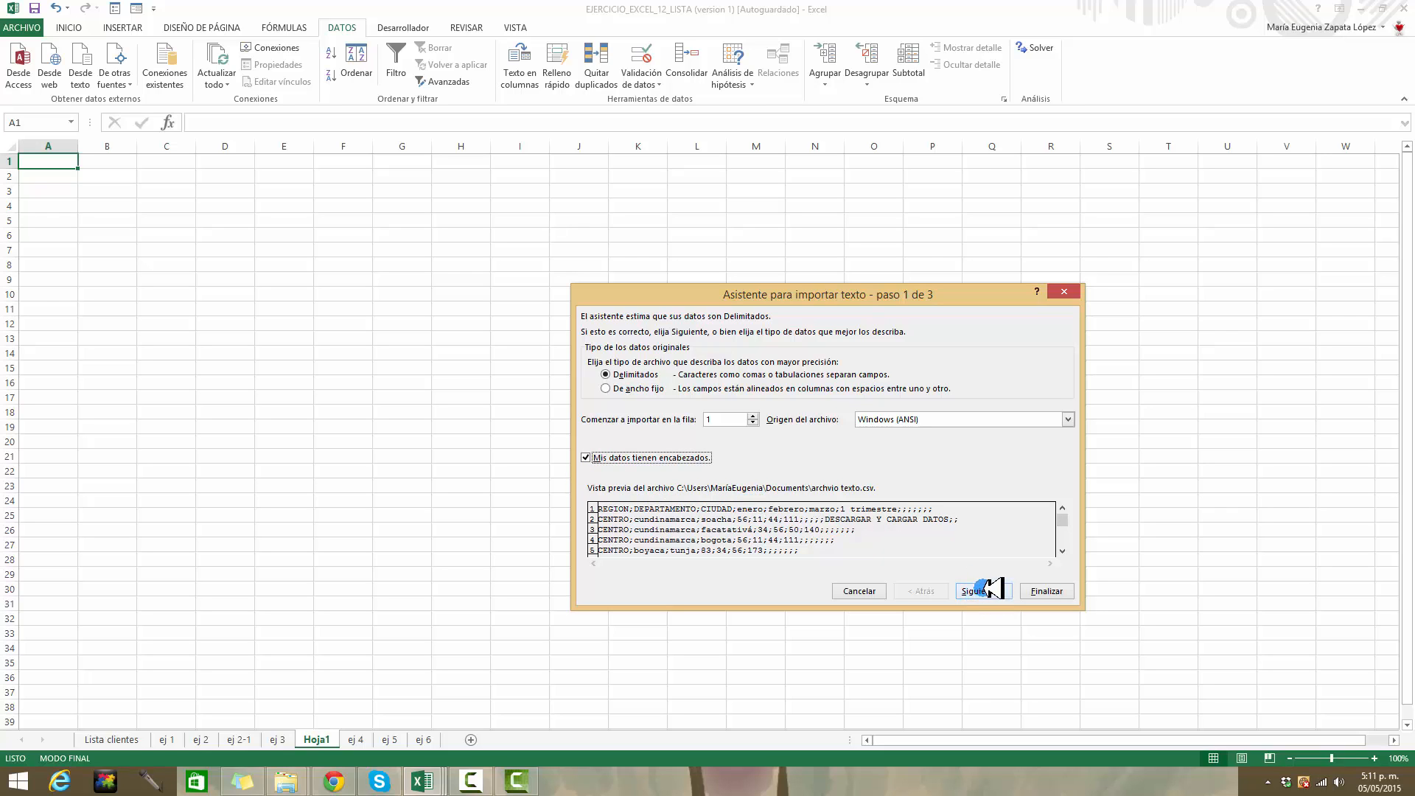
pyautogui.click(969, 592)
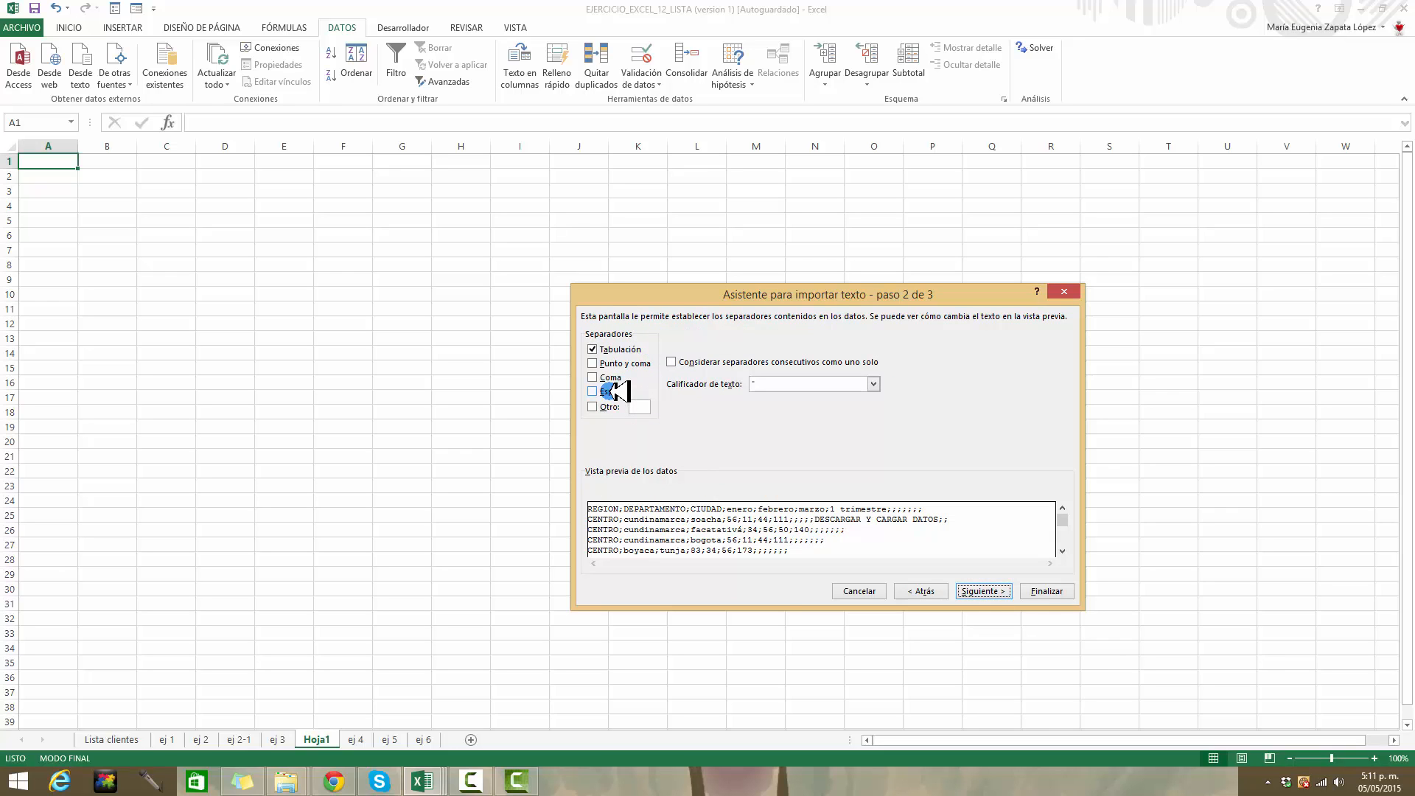
pyautogui.click(594, 362)
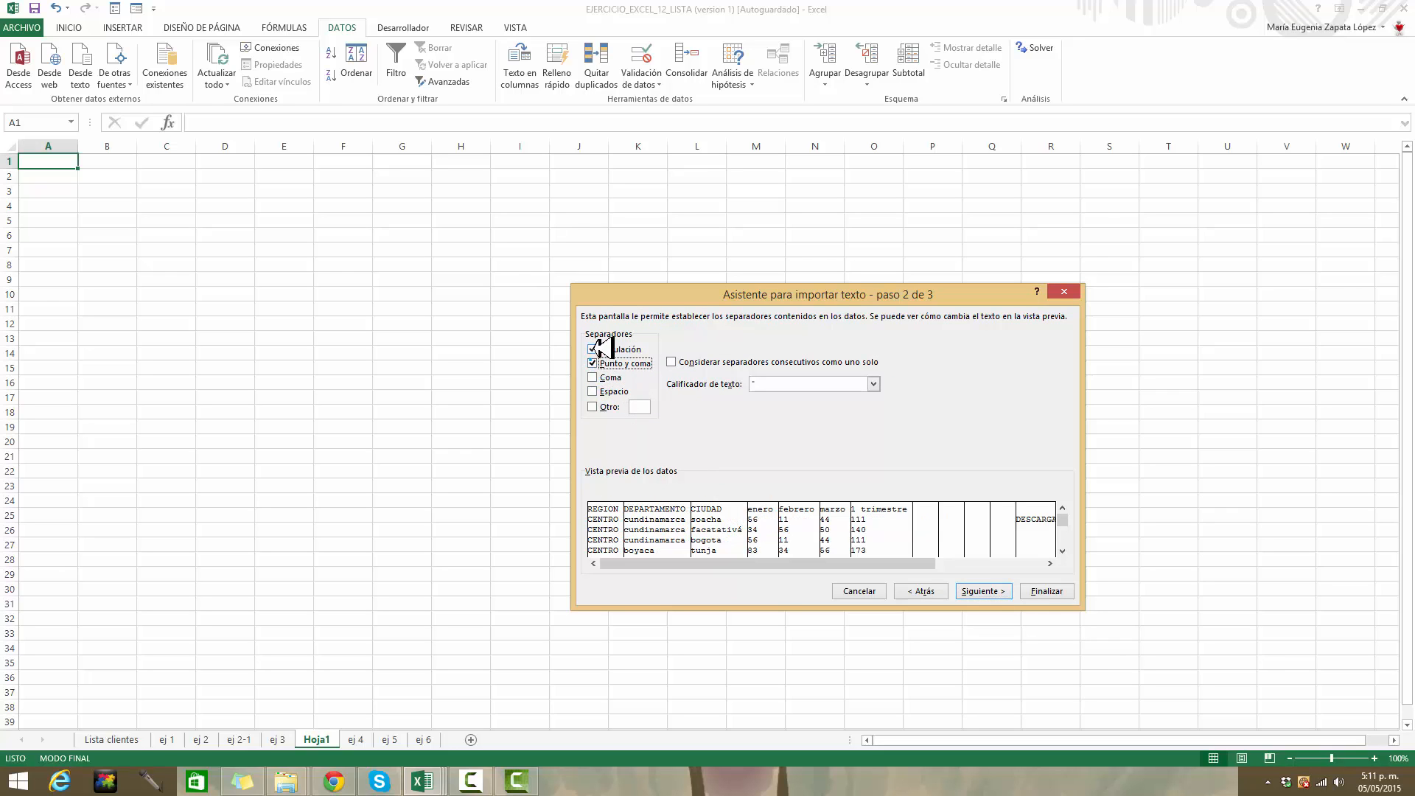
pyautogui.click(594, 349)
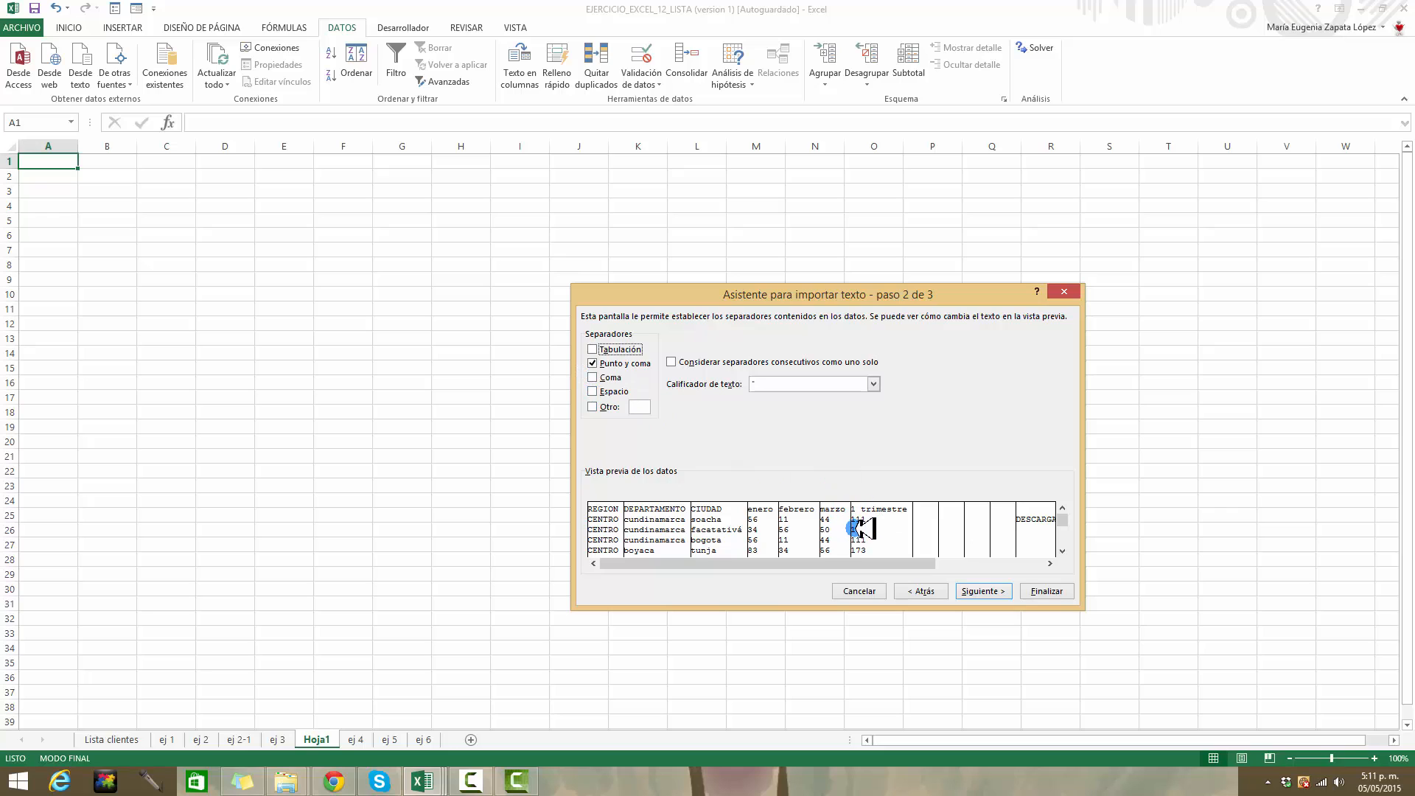
pyautogui.moveTo(917, 548); pyautogui.dragTo(899, 507)
# Step: Finish the import with General column format, placing the data at A1 of the existing sheet
pyautogui.click(996, 590)
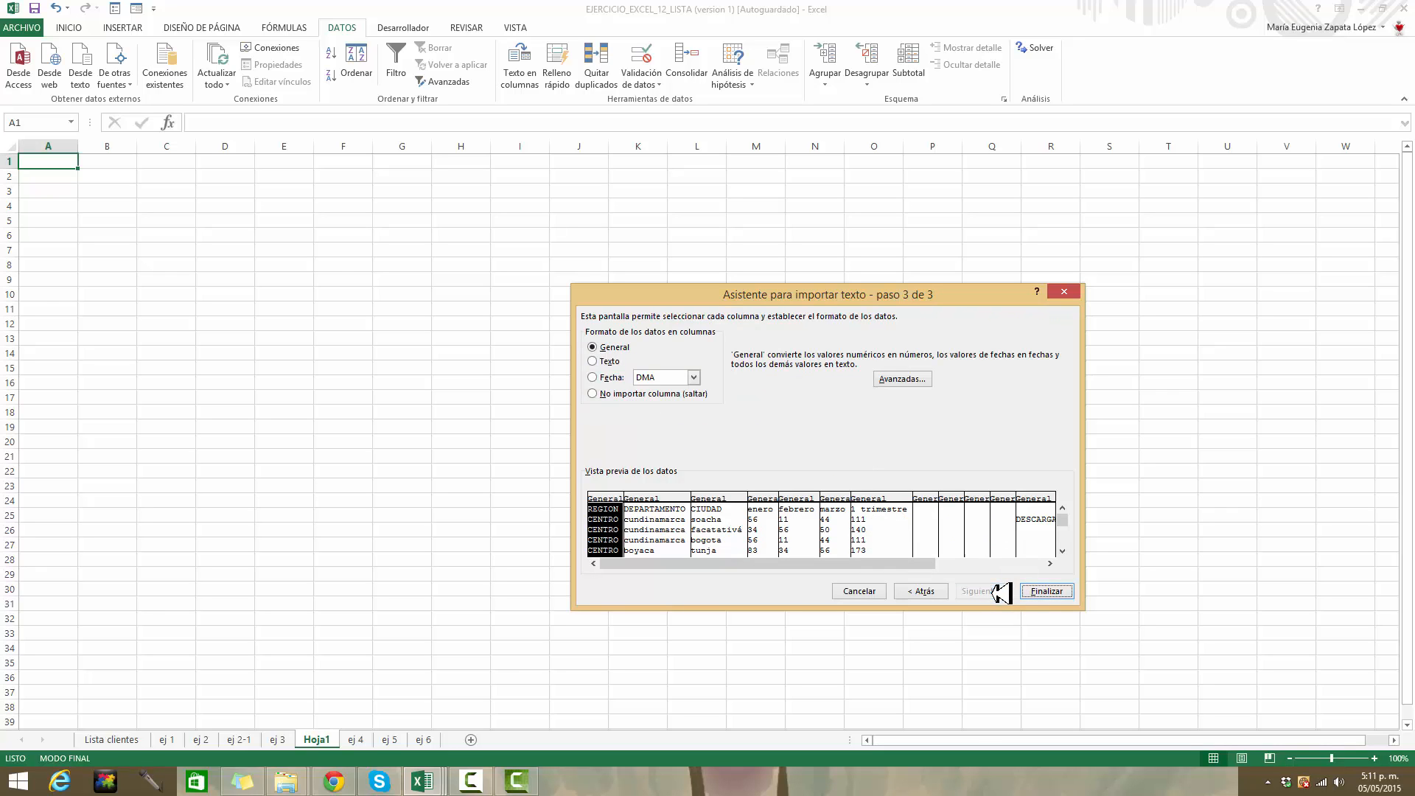
pyautogui.click(1045, 590)
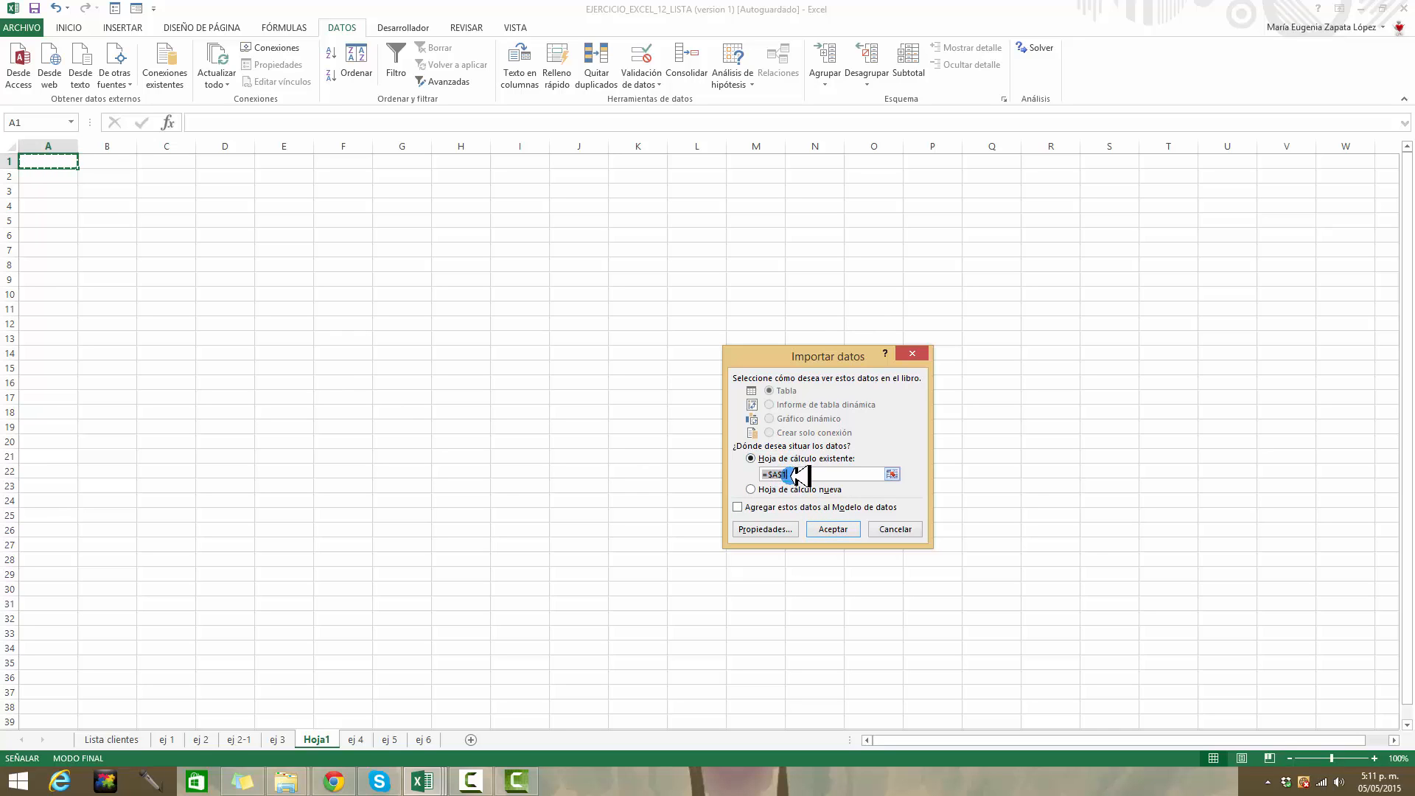
pyautogui.click(833, 528)
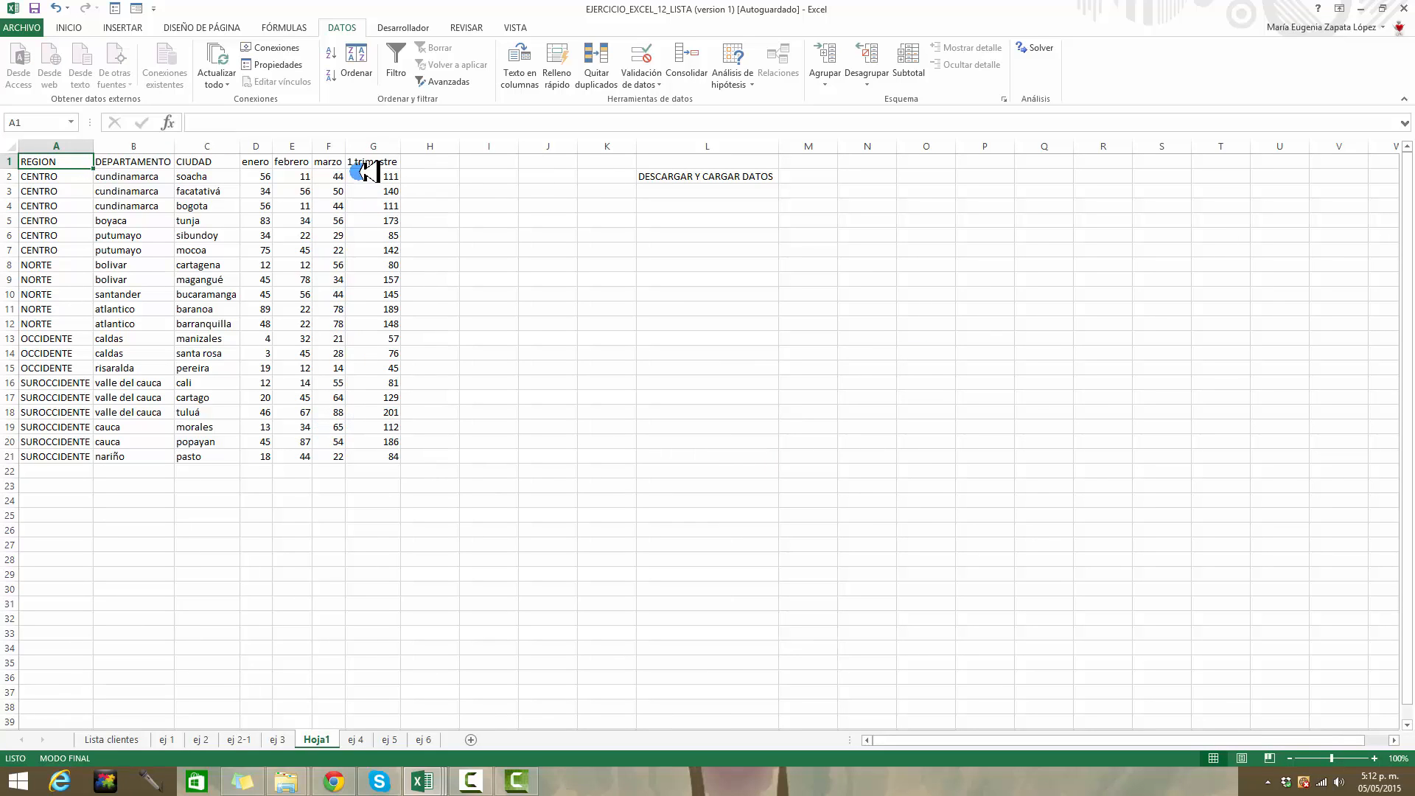
# Step: Widen the DEPARTAMENTO, CIUDAD, enero and marzo columns of the imported table
pyautogui.moveTo(346, 146); pyautogui.dragTo(366, 146)
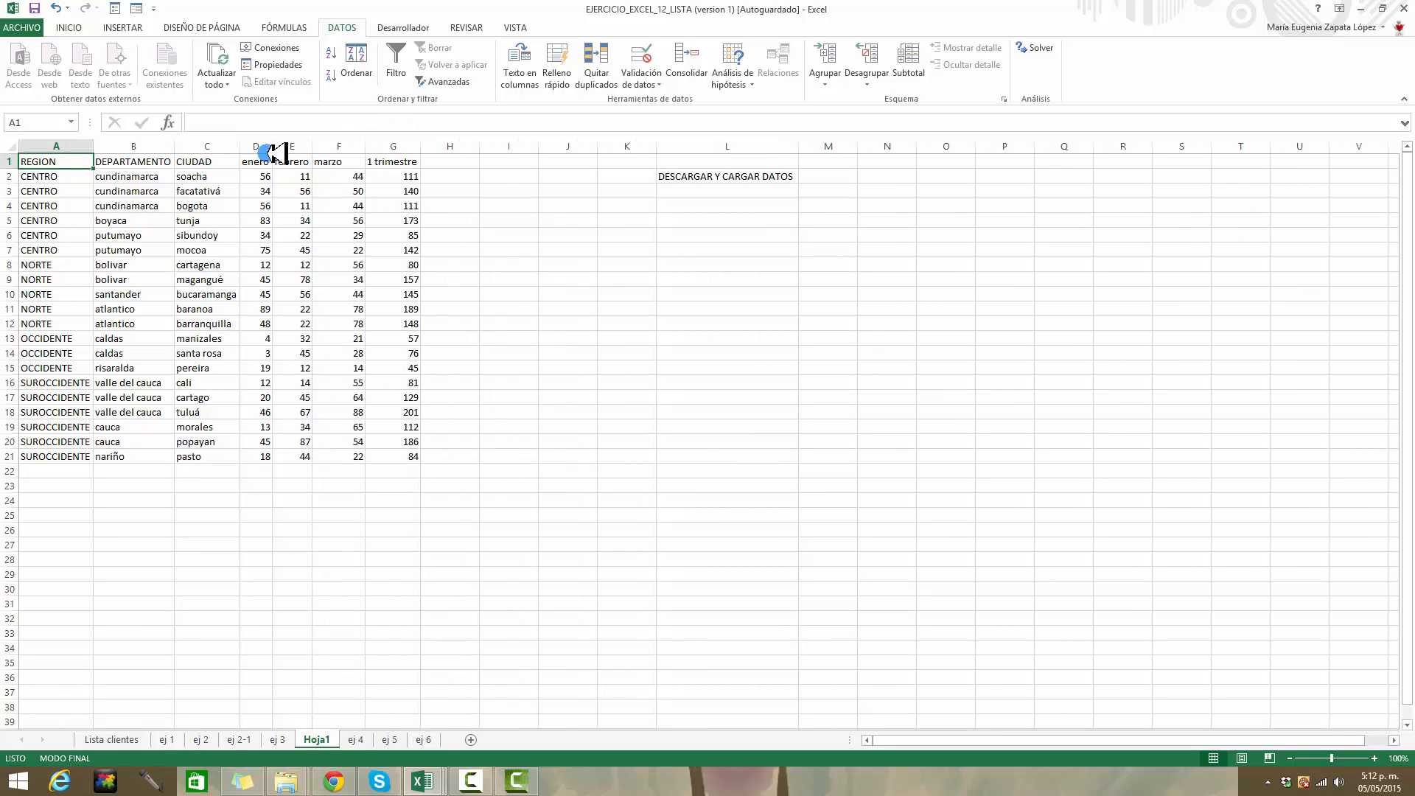
pyautogui.moveTo(280, 146); pyautogui.dragTo(185, 146)
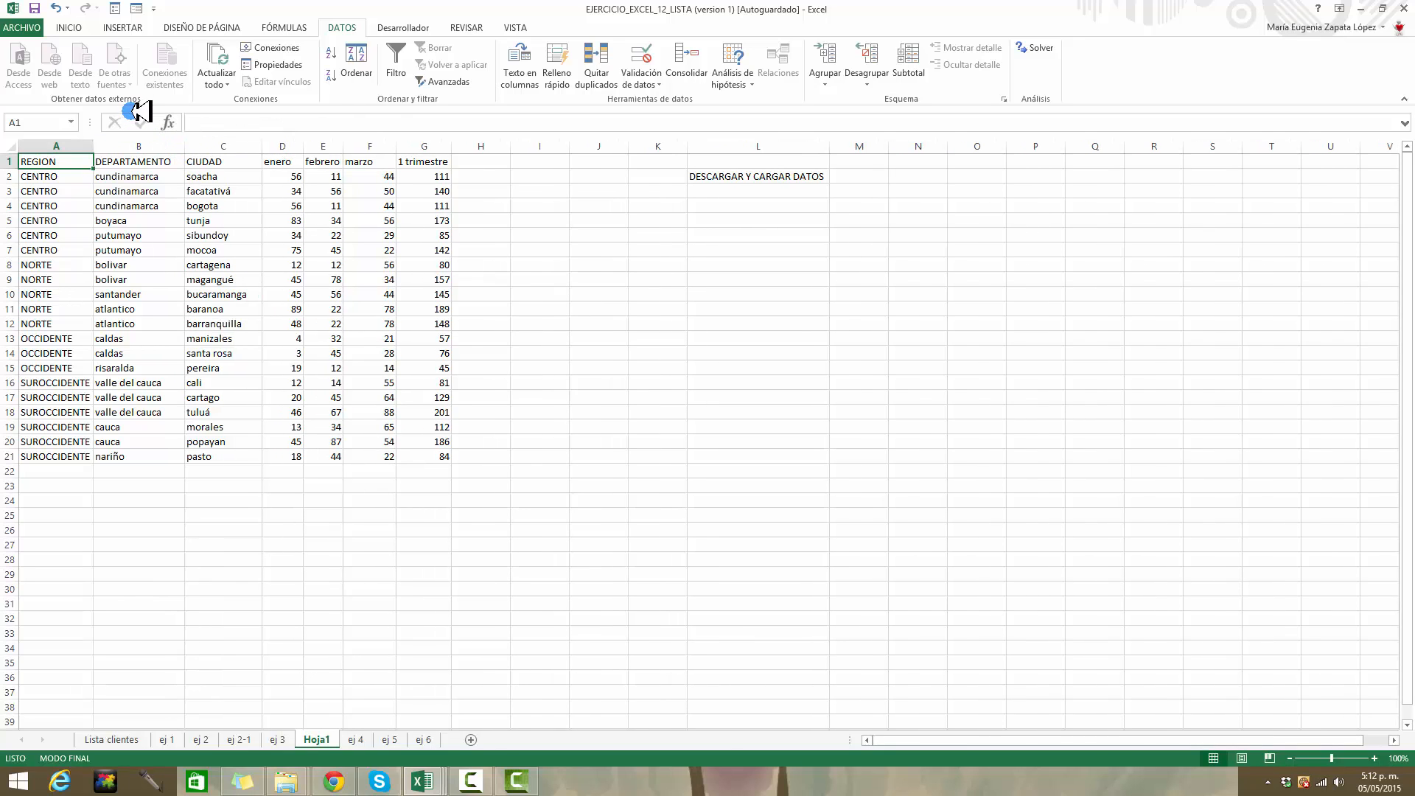
# Step: Switch to the archvio texto workbook and delete columns L to O, which contain the DESCARGAR Y CARGAR DATOS title
pyautogui.moveTo(426, 777)
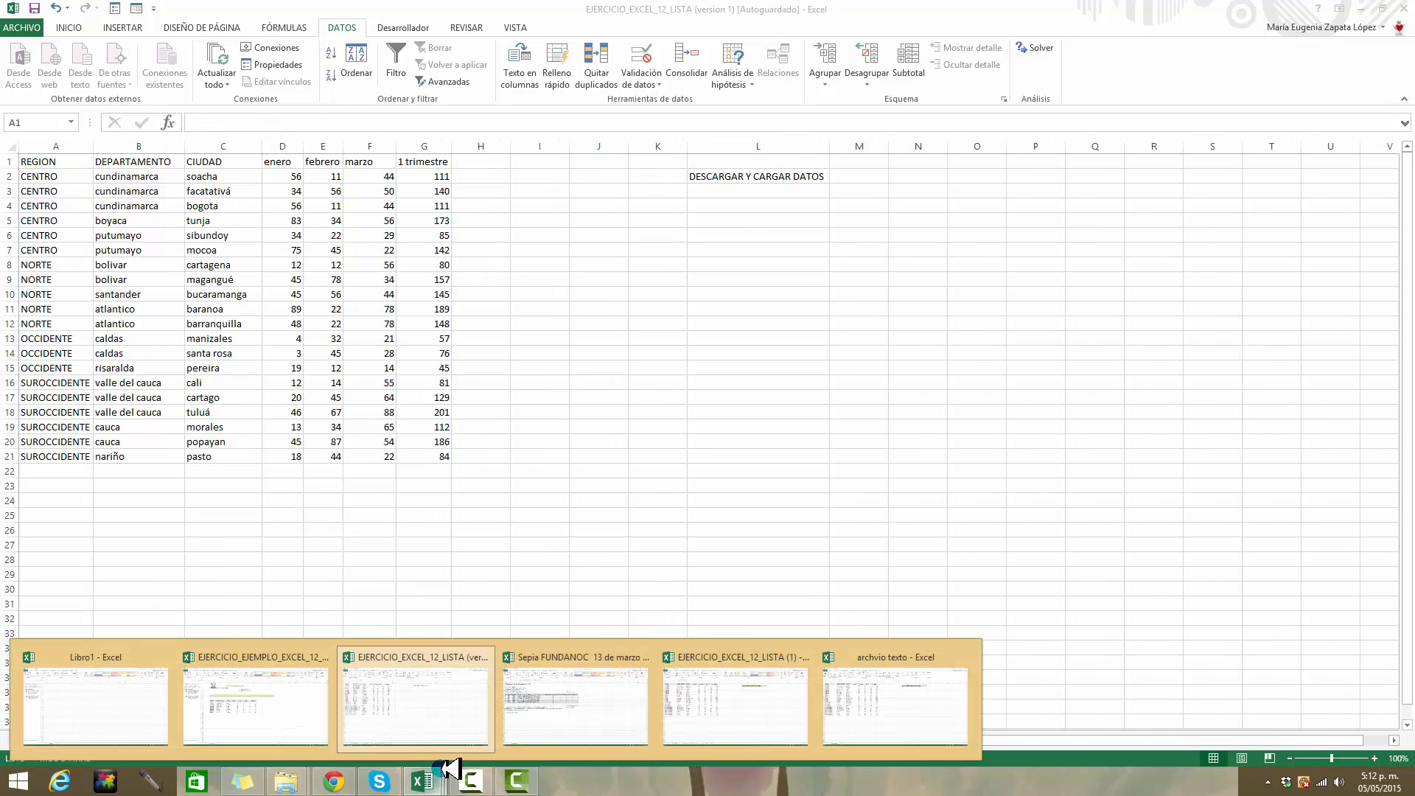
pyautogui.click(881, 696)
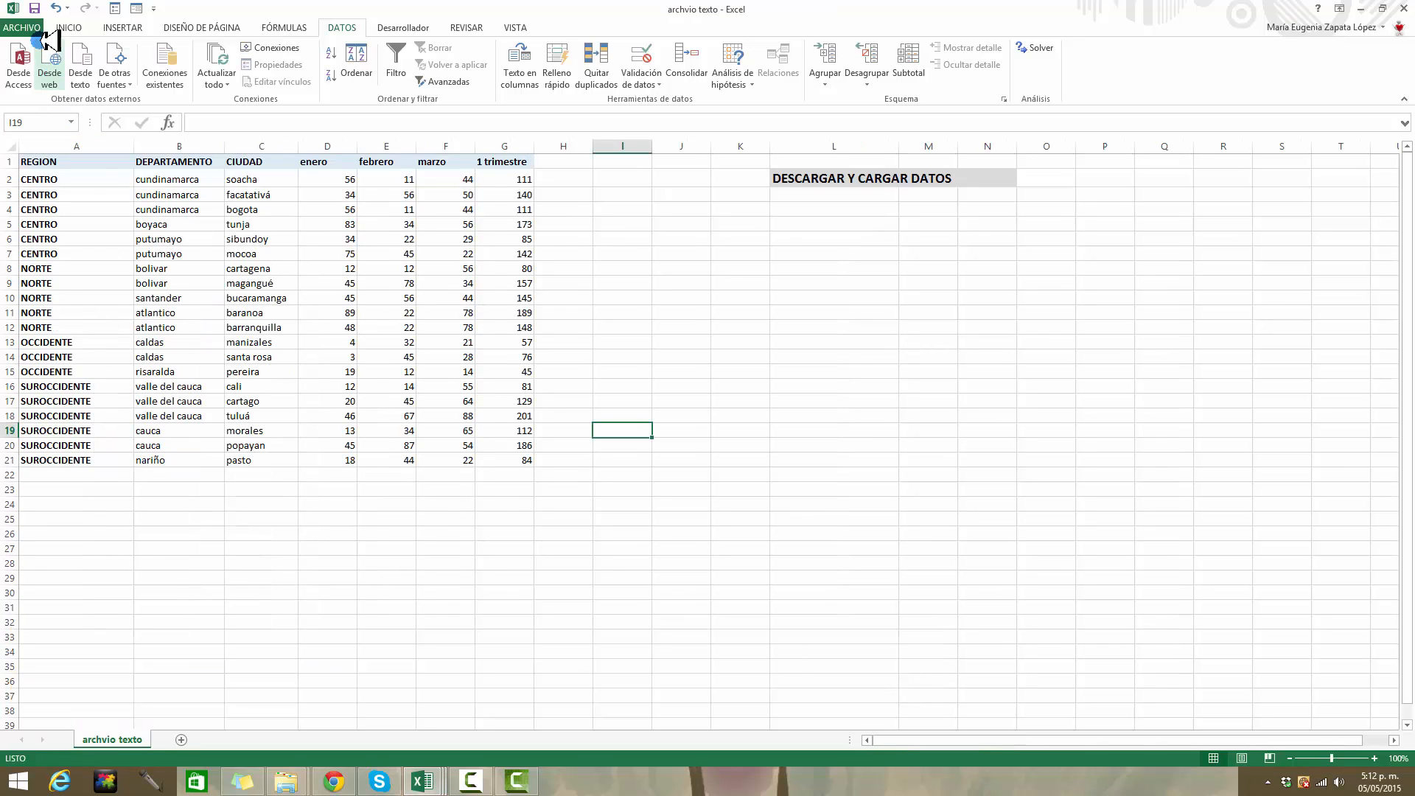
pyautogui.click(785, 148)
pyautogui.moveTo(786, 147); pyautogui.dragTo(1046, 147)
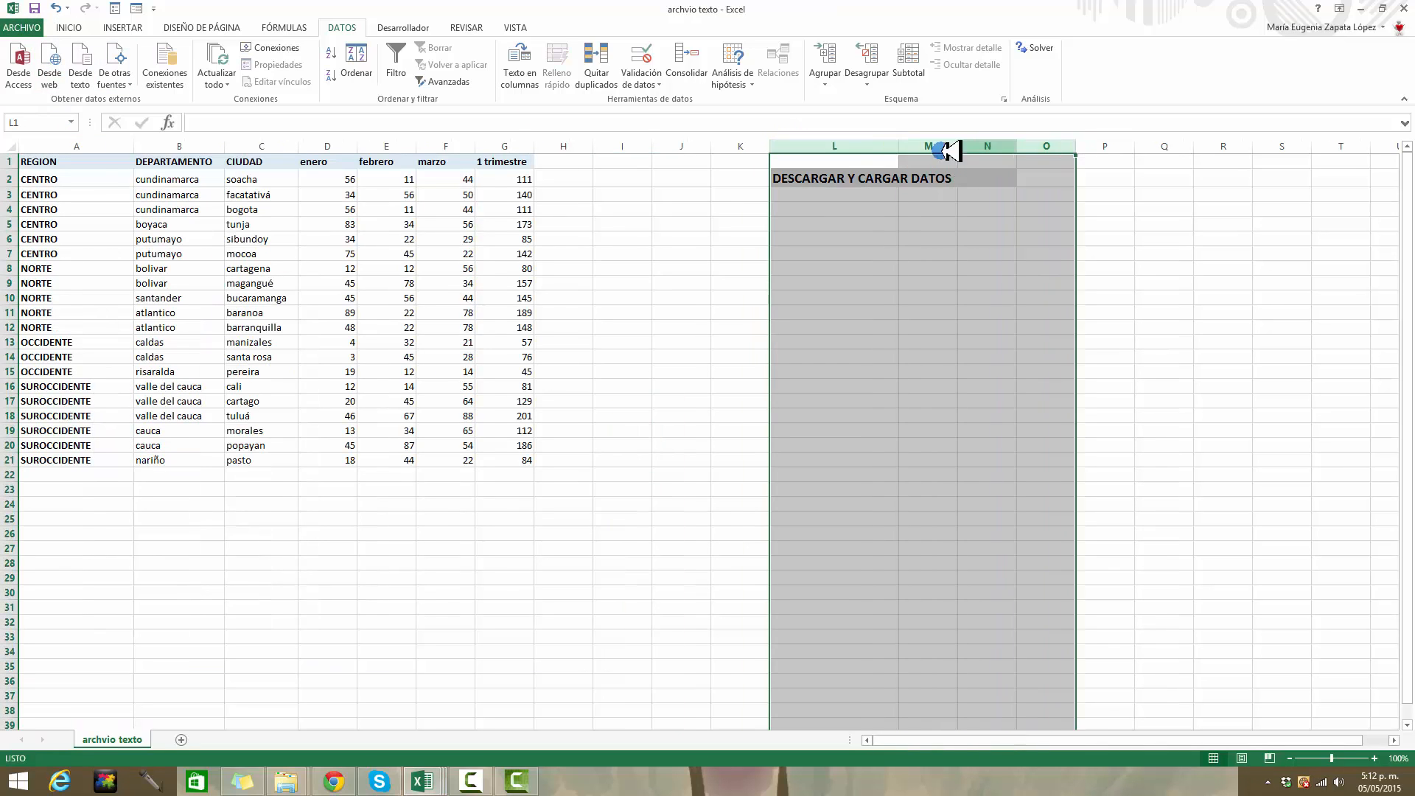
pyautogui.rightClick(863, 146)
pyautogui.click(896, 268)
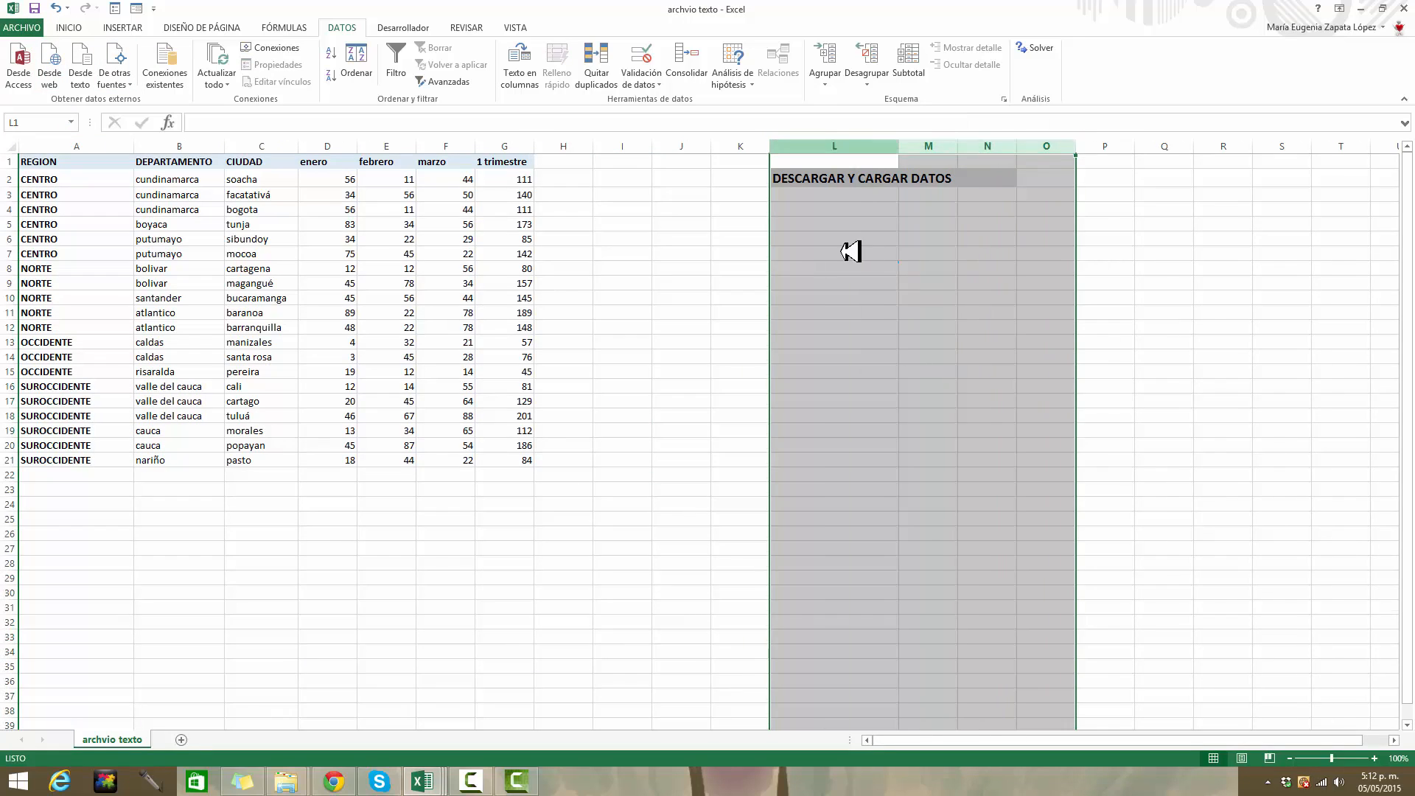
# Step: Delete the empty rows 22 to 31 below the table and the empty columns H to N beside it
pyautogui.click(37, 161)
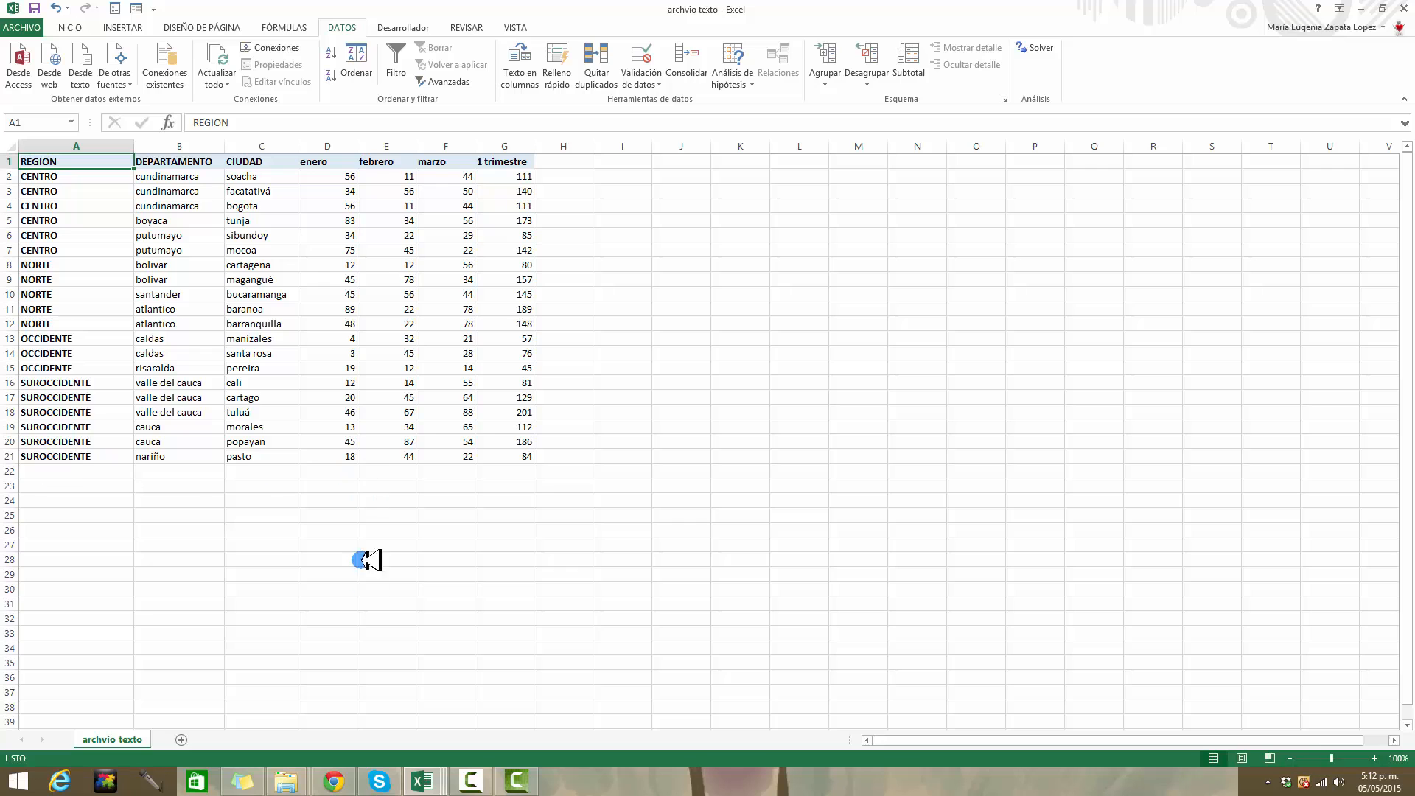
pyautogui.moveTo(9, 470); pyautogui.dragTo(13, 604)
pyautogui.rightClick(16, 470)
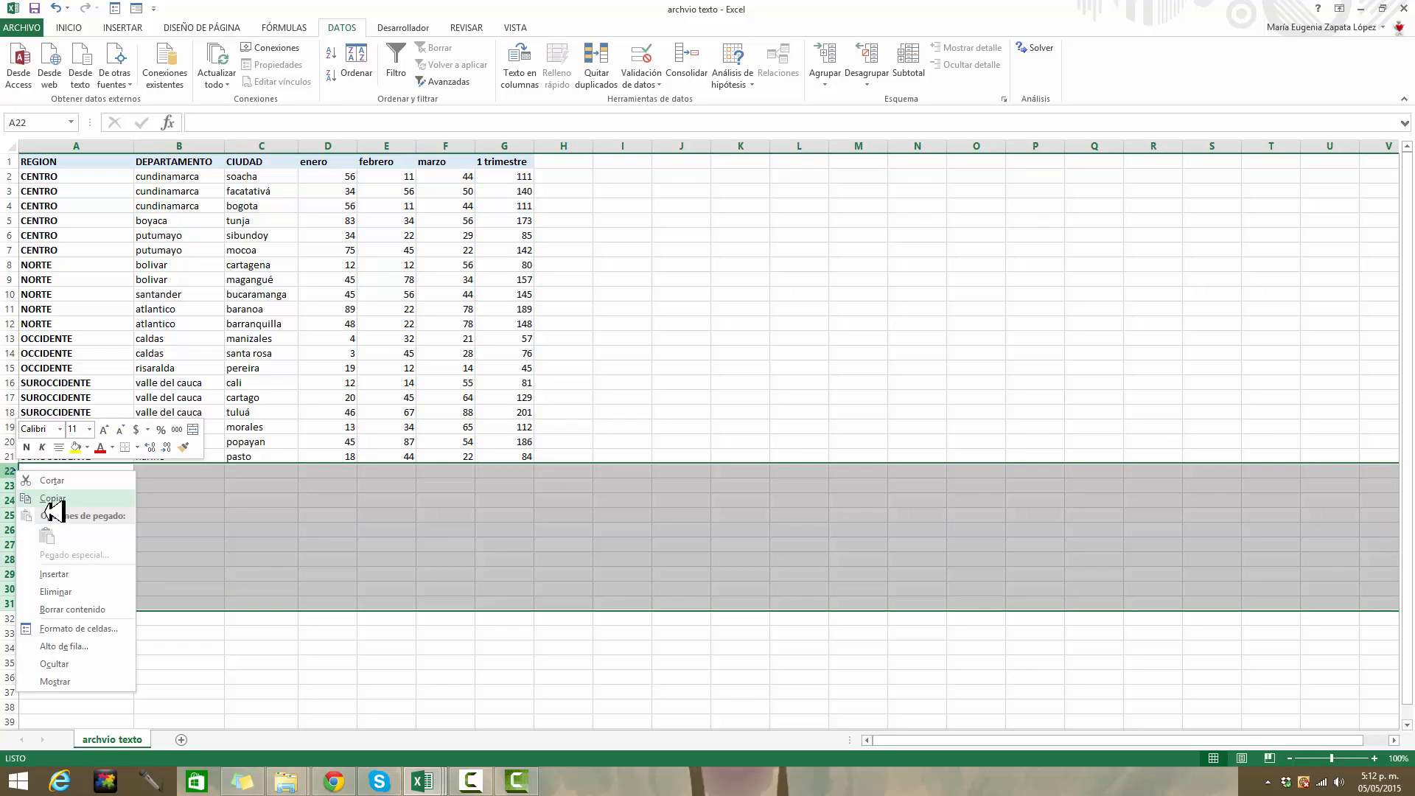
pyautogui.click(69, 590)
pyautogui.moveTo(551, 151); pyautogui.dragTo(774, 140)
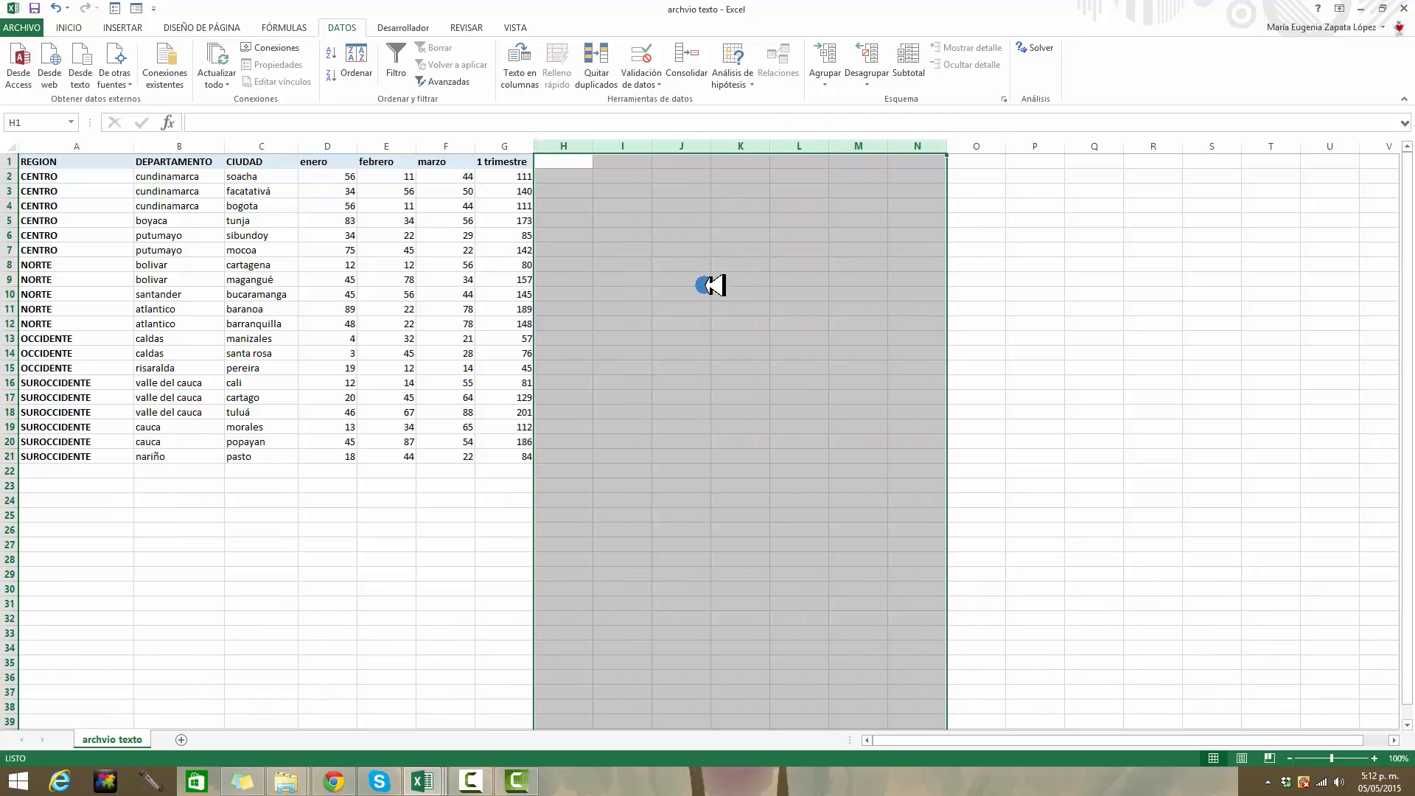
pyautogui.rightClick(675, 151)
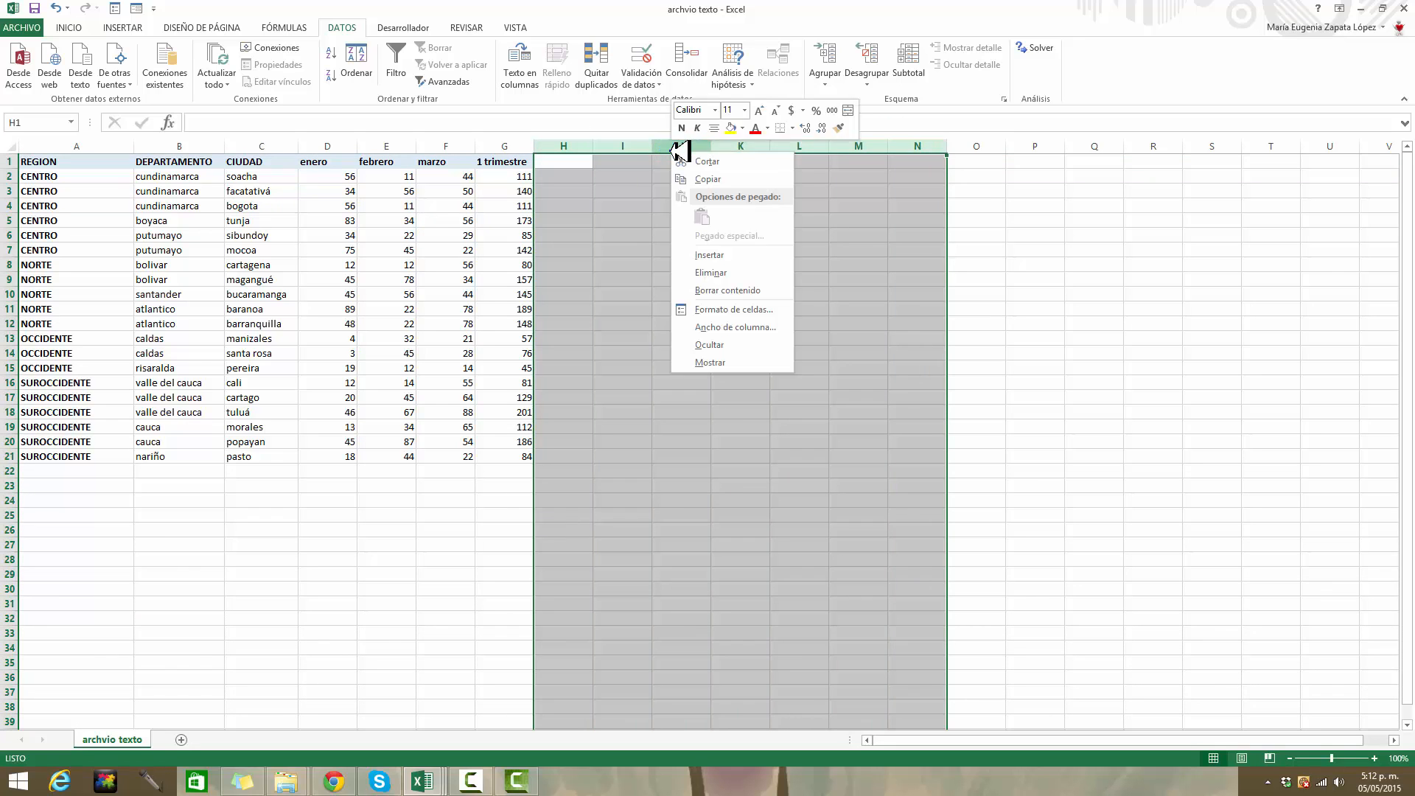
pyautogui.click(690, 265)
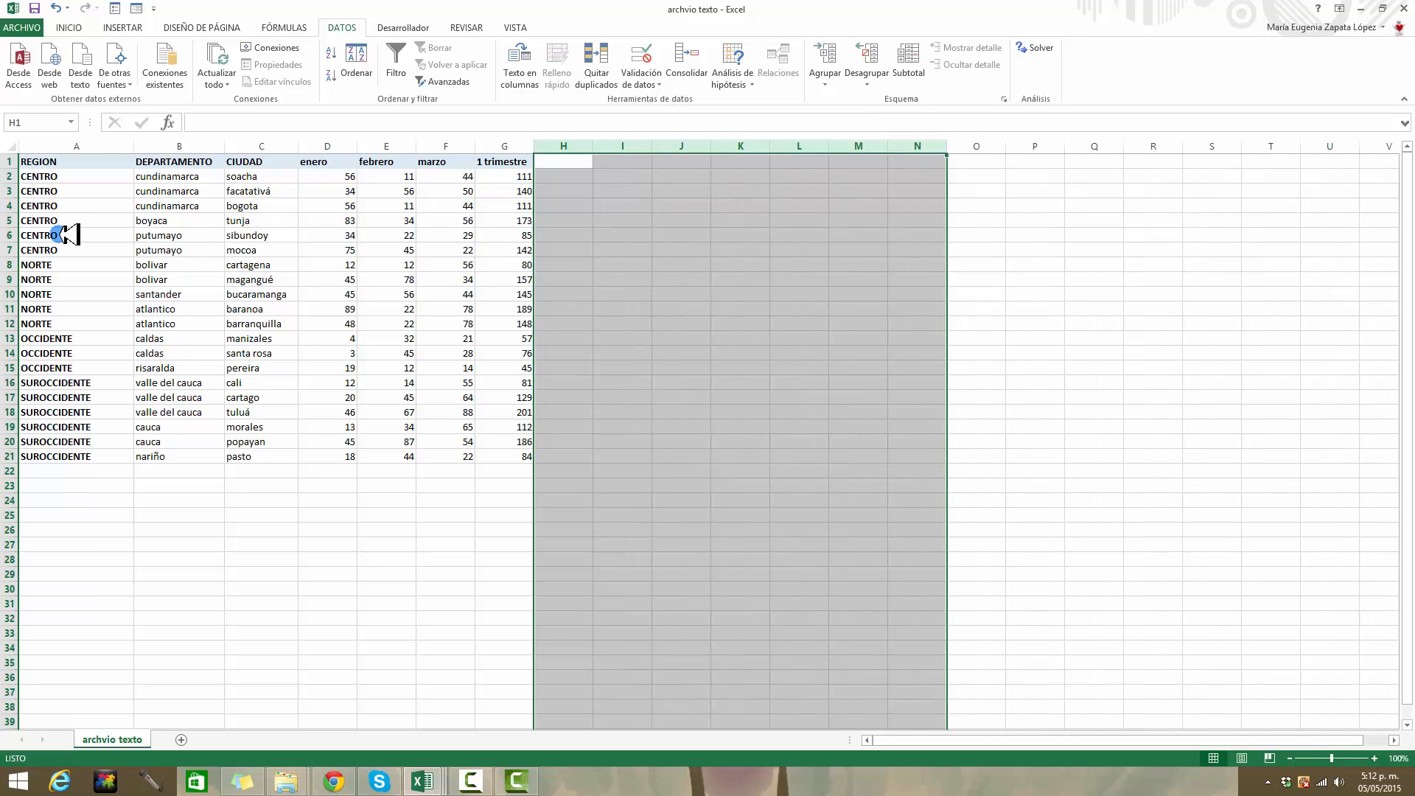
pyautogui.click(39, 190)
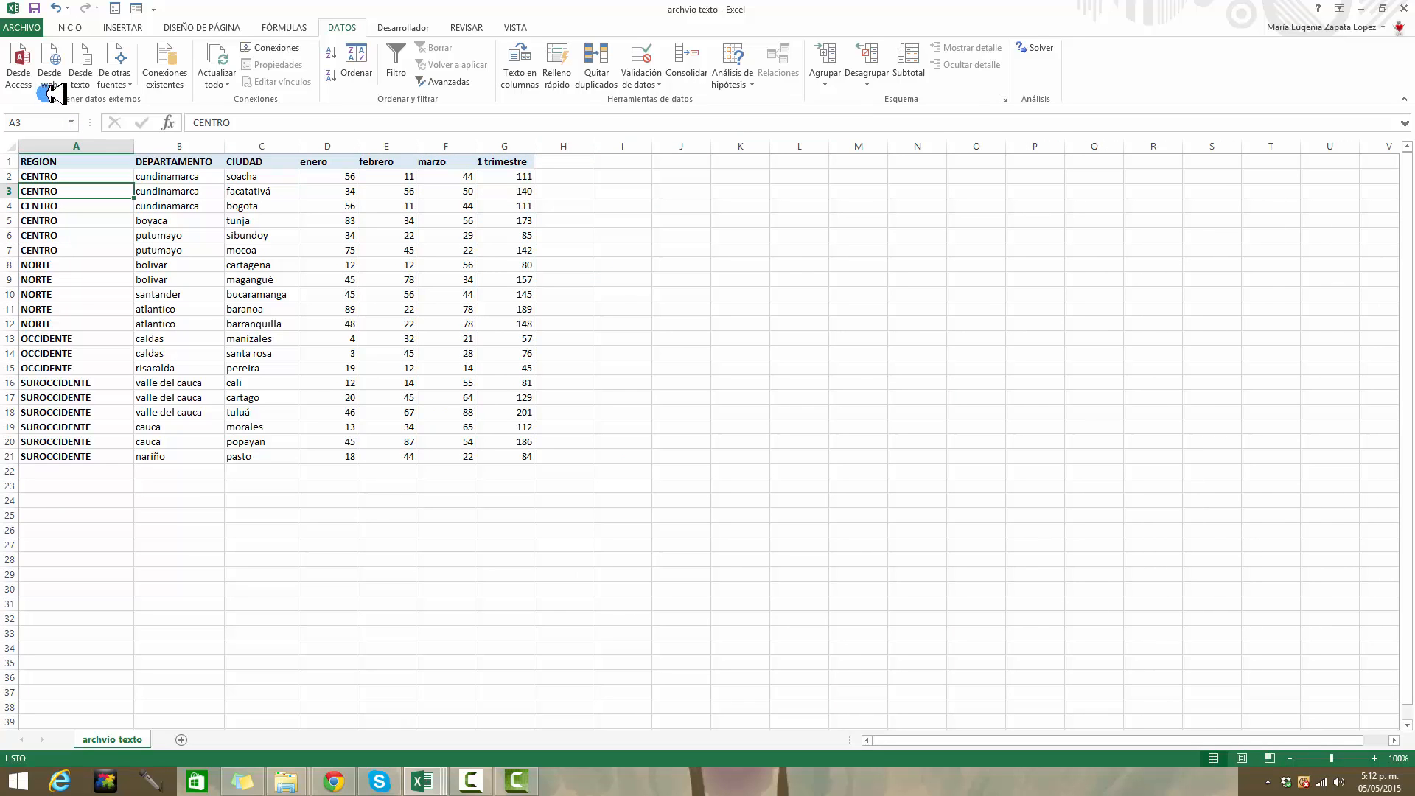
# Step: Save a copy in the Documents folder as archvio texto 2 in CSV (MS-DOS) format, accepting the loss of workbook features
pyautogui.click(22, 28)
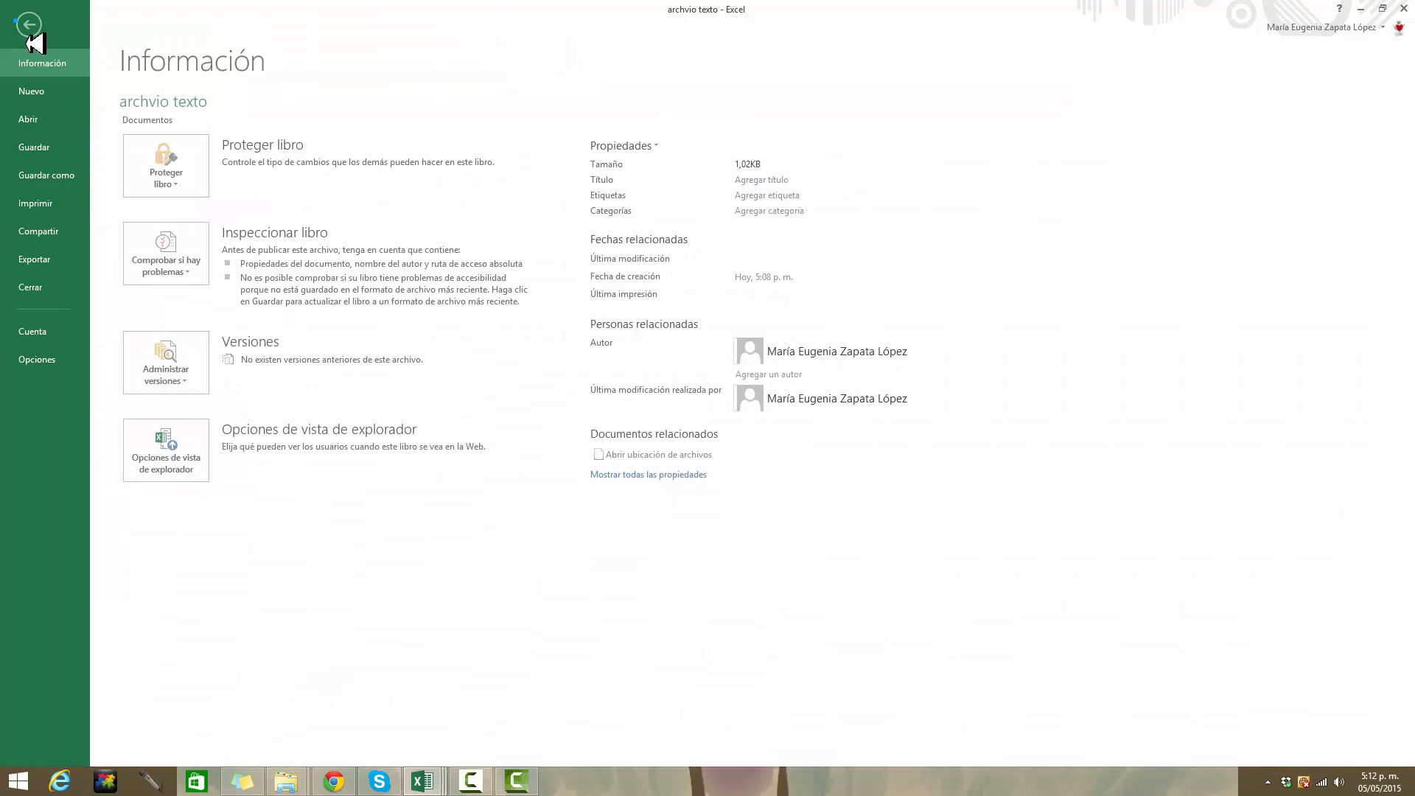
pyautogui.click(47, 174)
pyautogui.click(207, 211)
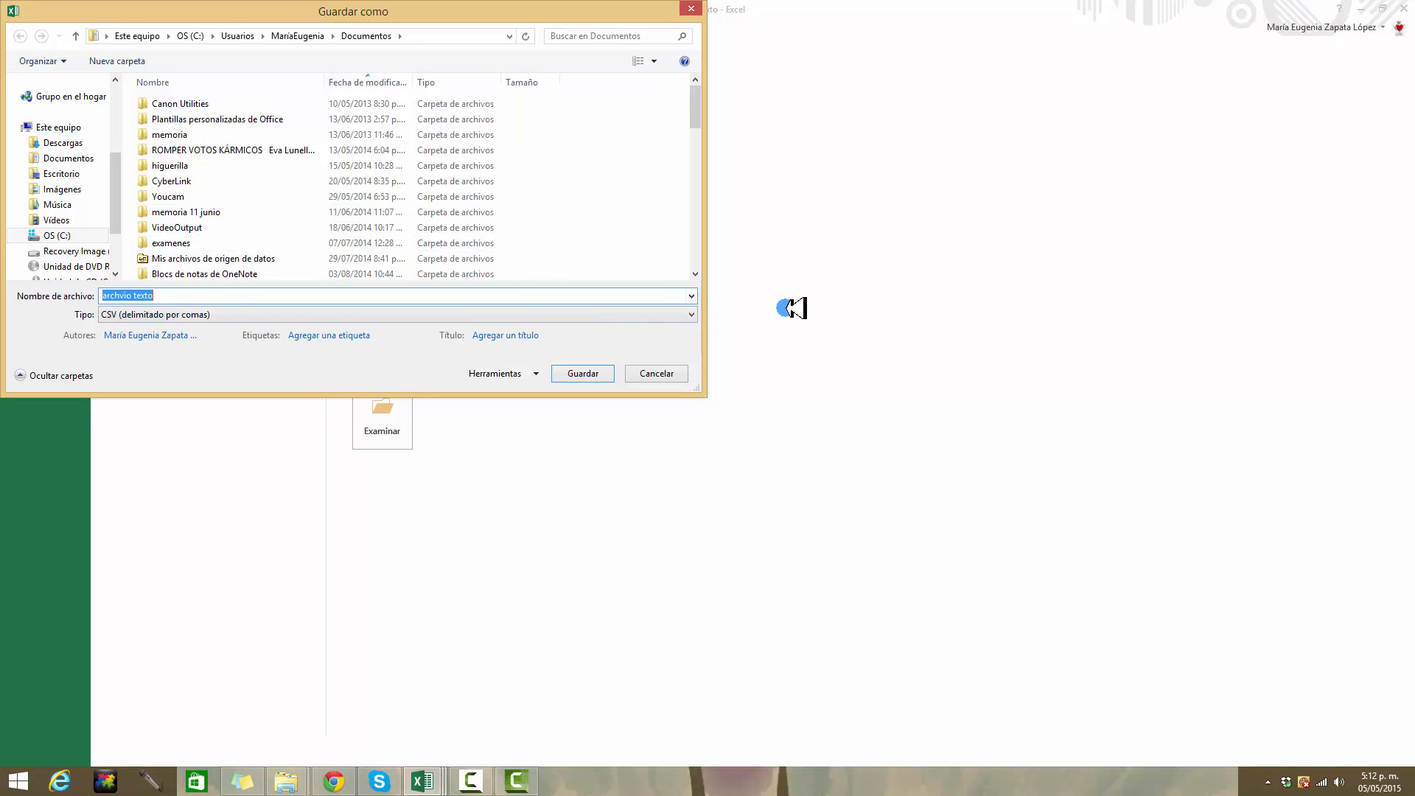
pyautogui.click(184, 294)
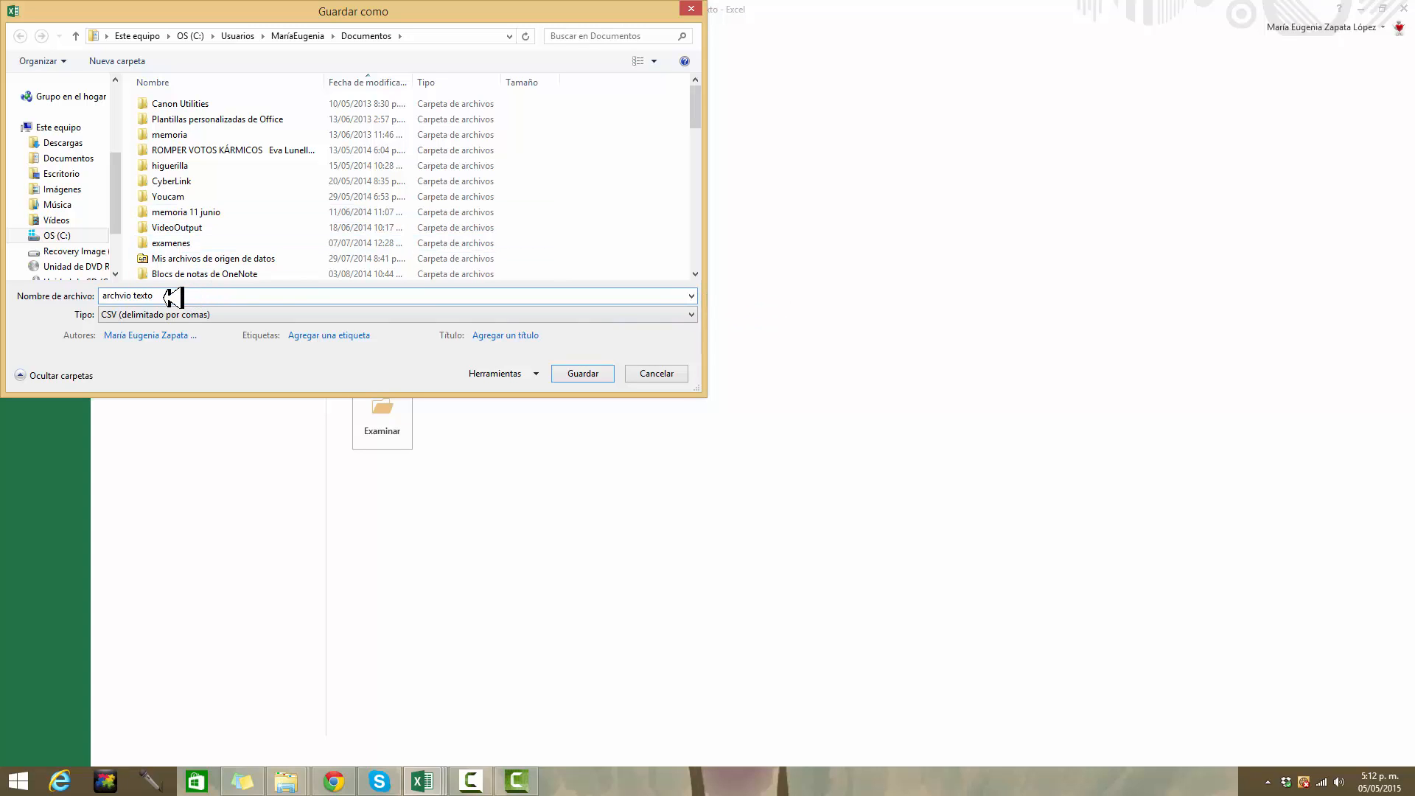
pyautogui.write('21')
pyautogui.press('BackSpace')
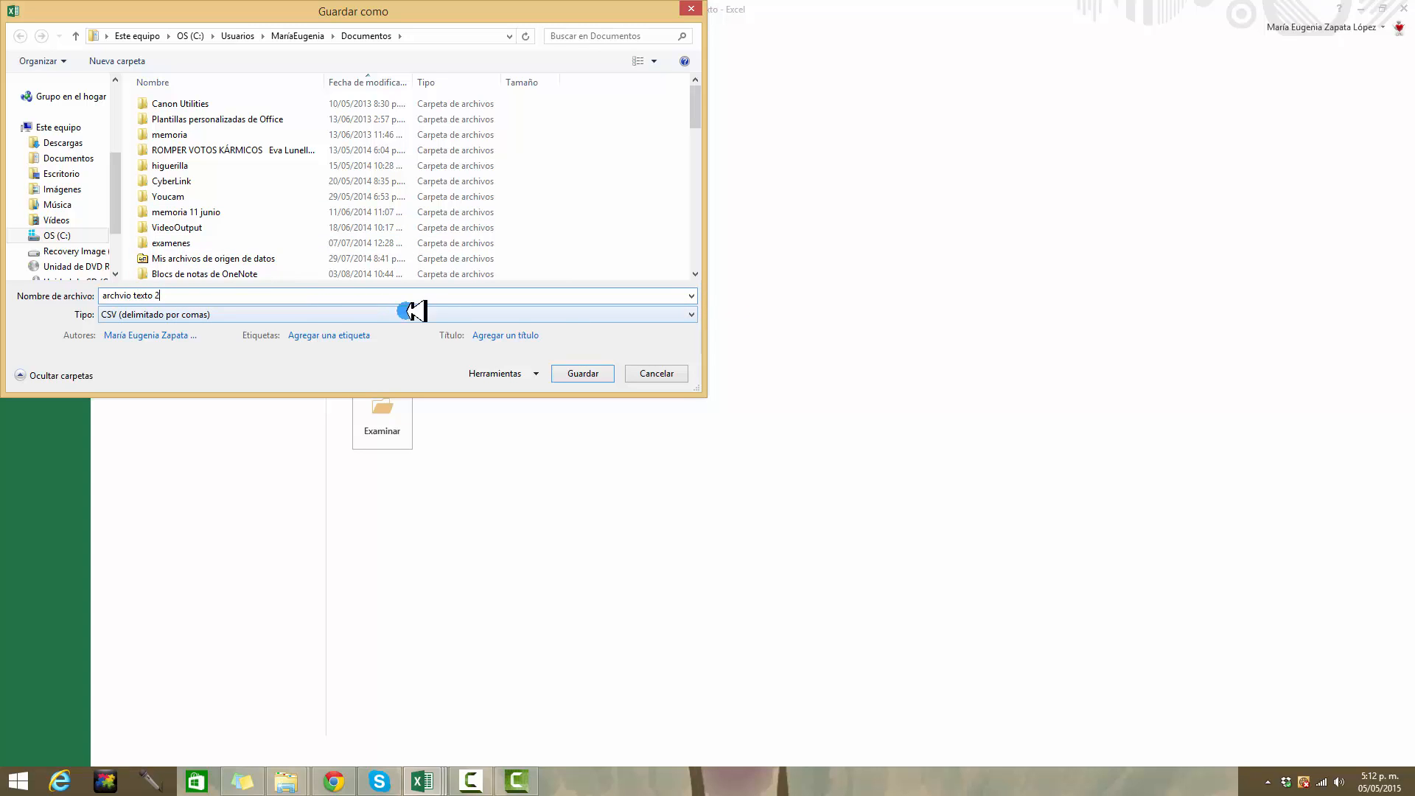
pyautogui.click(692, 314)
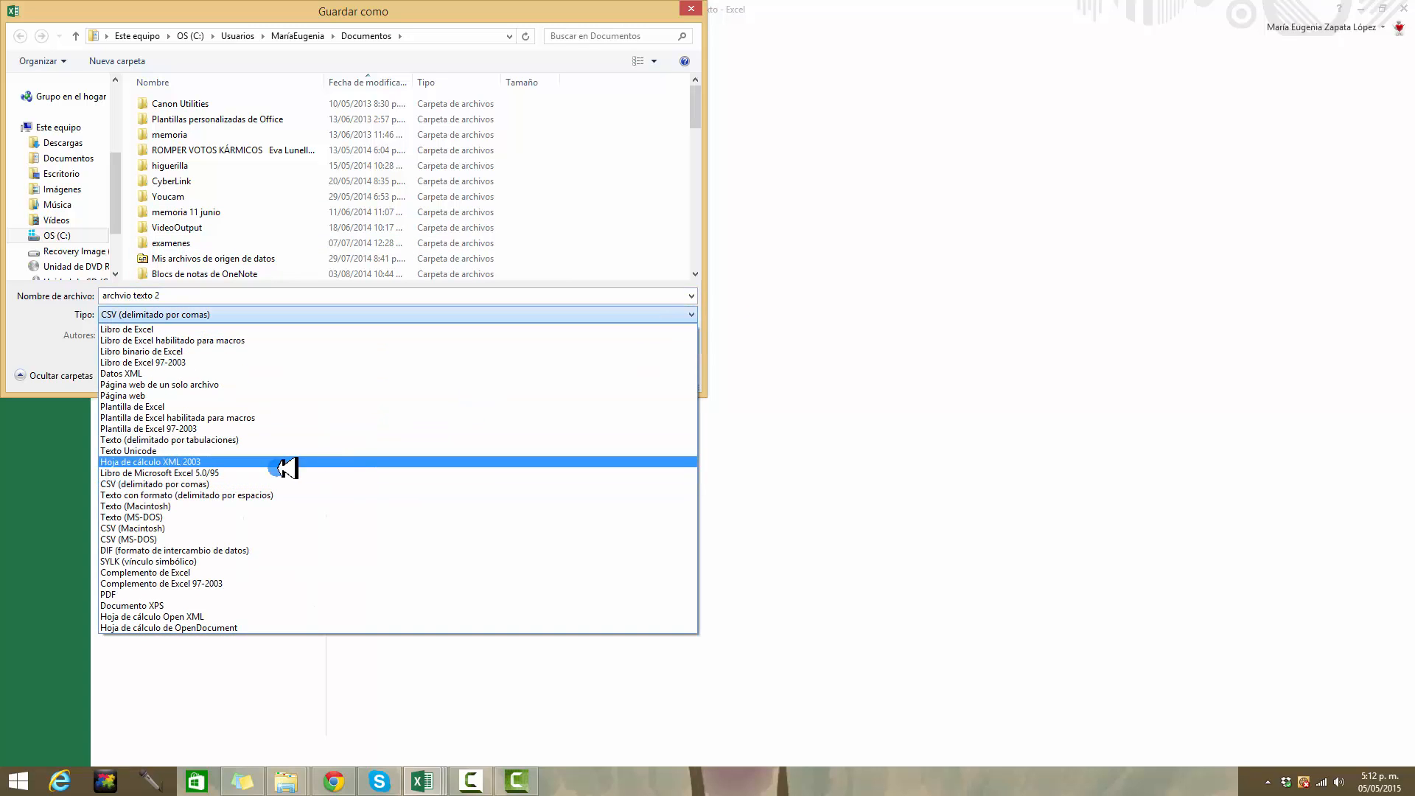
pyautogui.click(151, 540)
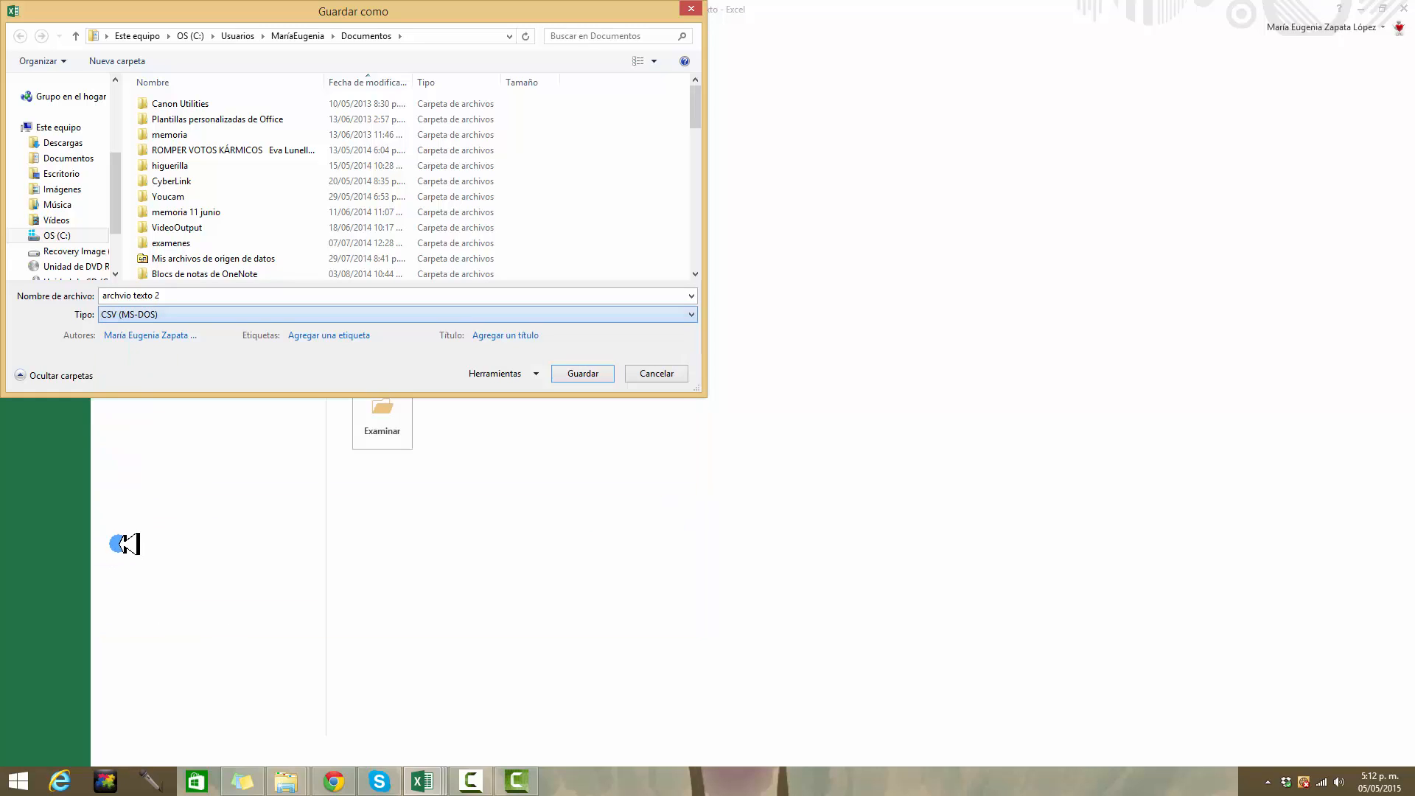
pyautogui.click(588, 372)
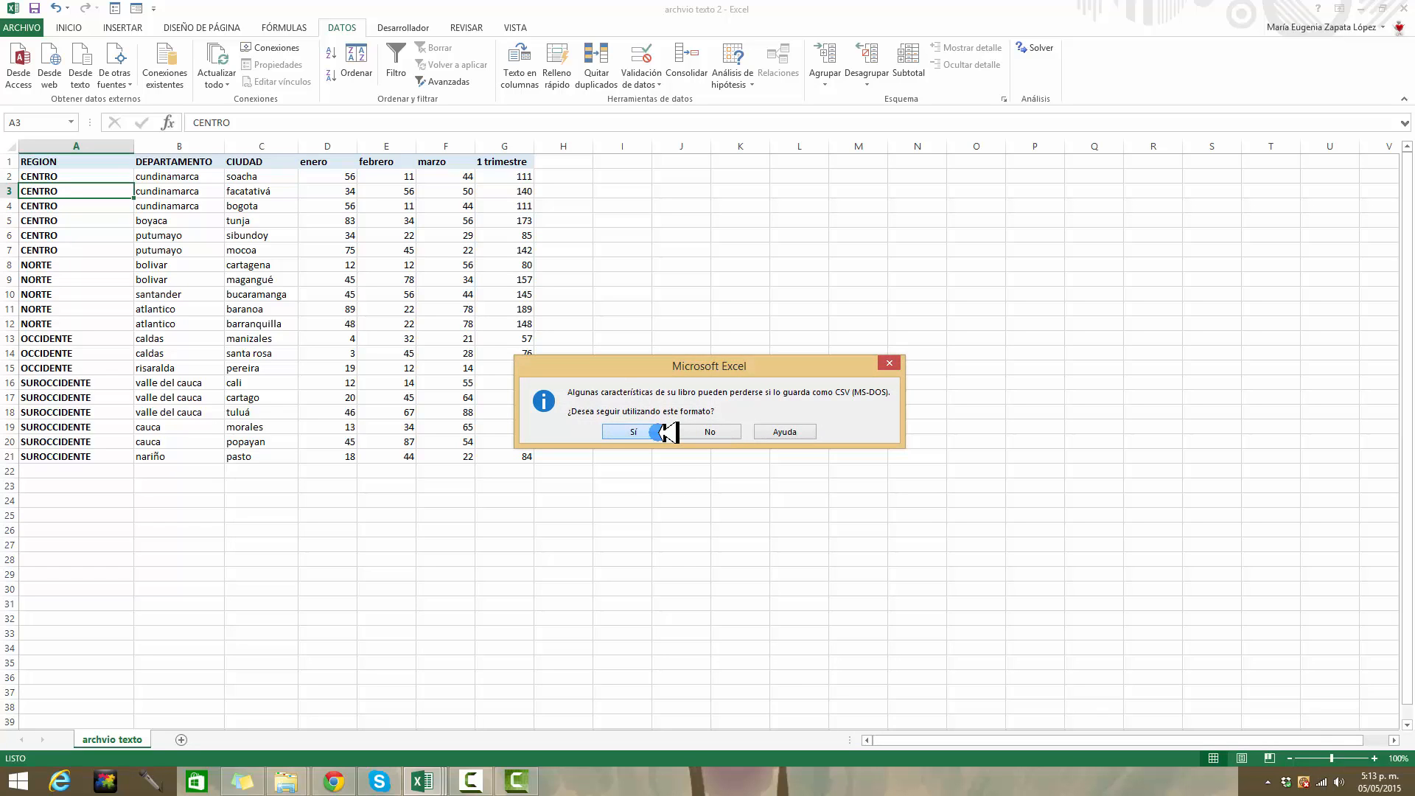
pyautogui.click(659, 432)
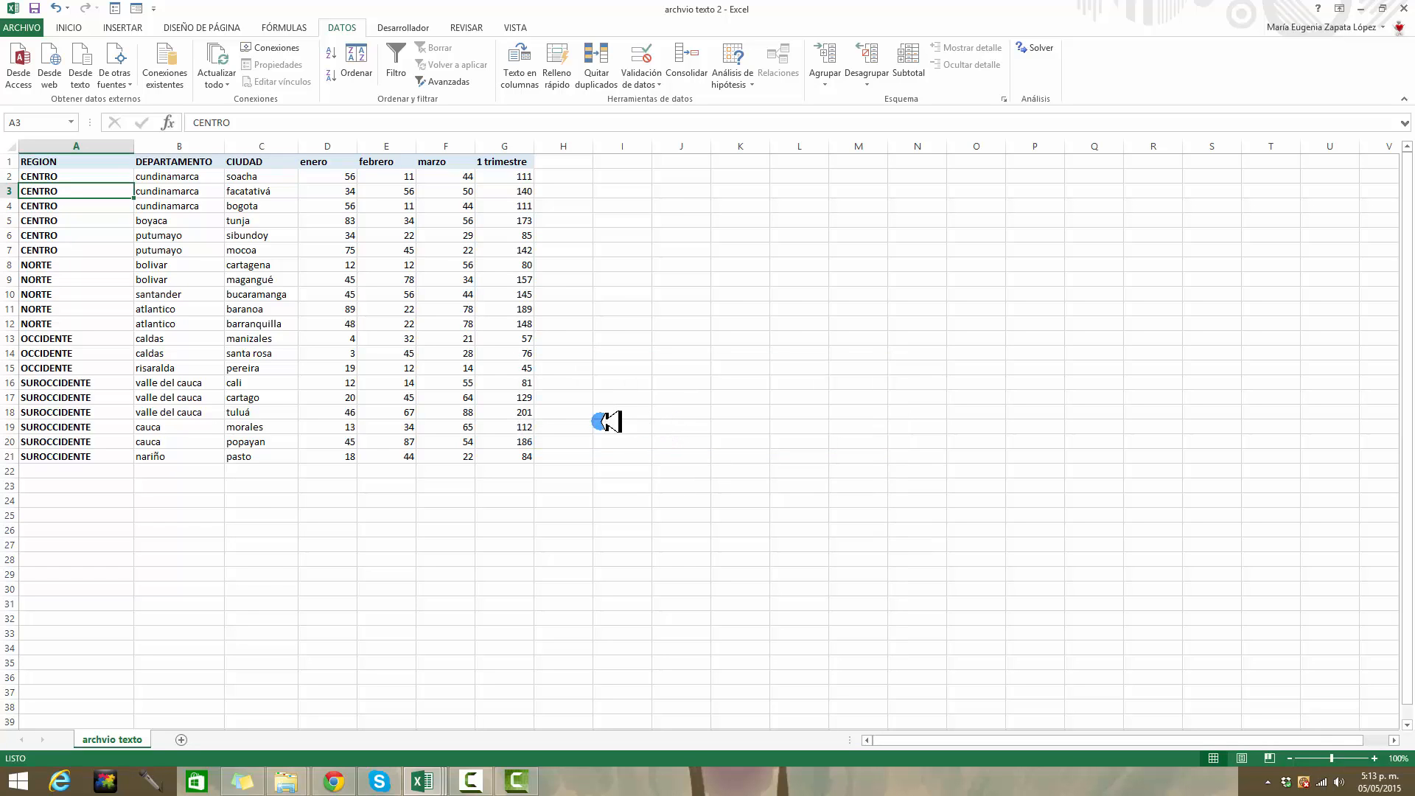
# Step: Open the archvio texto 2 file from the Documents folder in File Explorer to check its text content
pyautogui.click(288, 780)
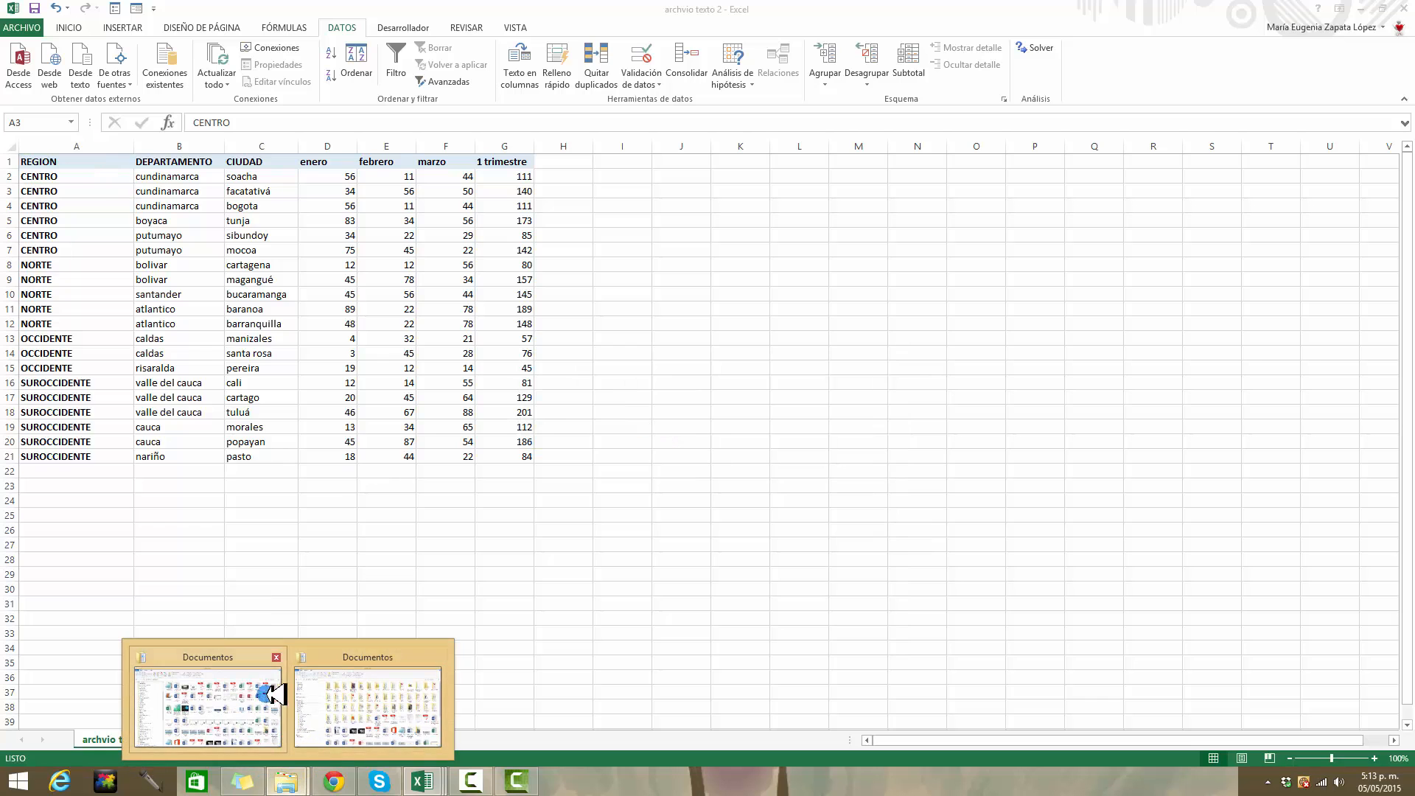
pyautogui.click(337, 691)
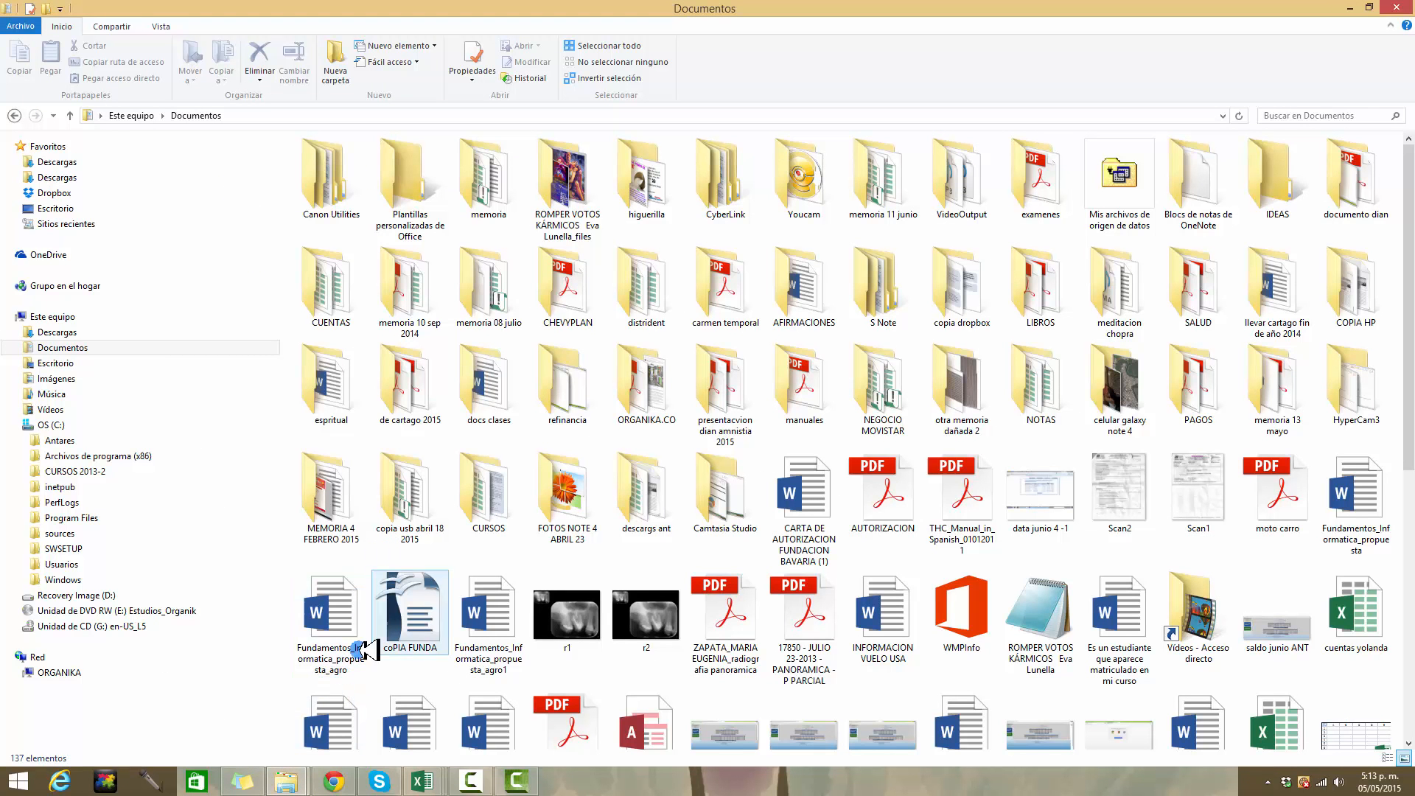
pyautogui.click(289, 779)
pyautogui.click(250, 696)
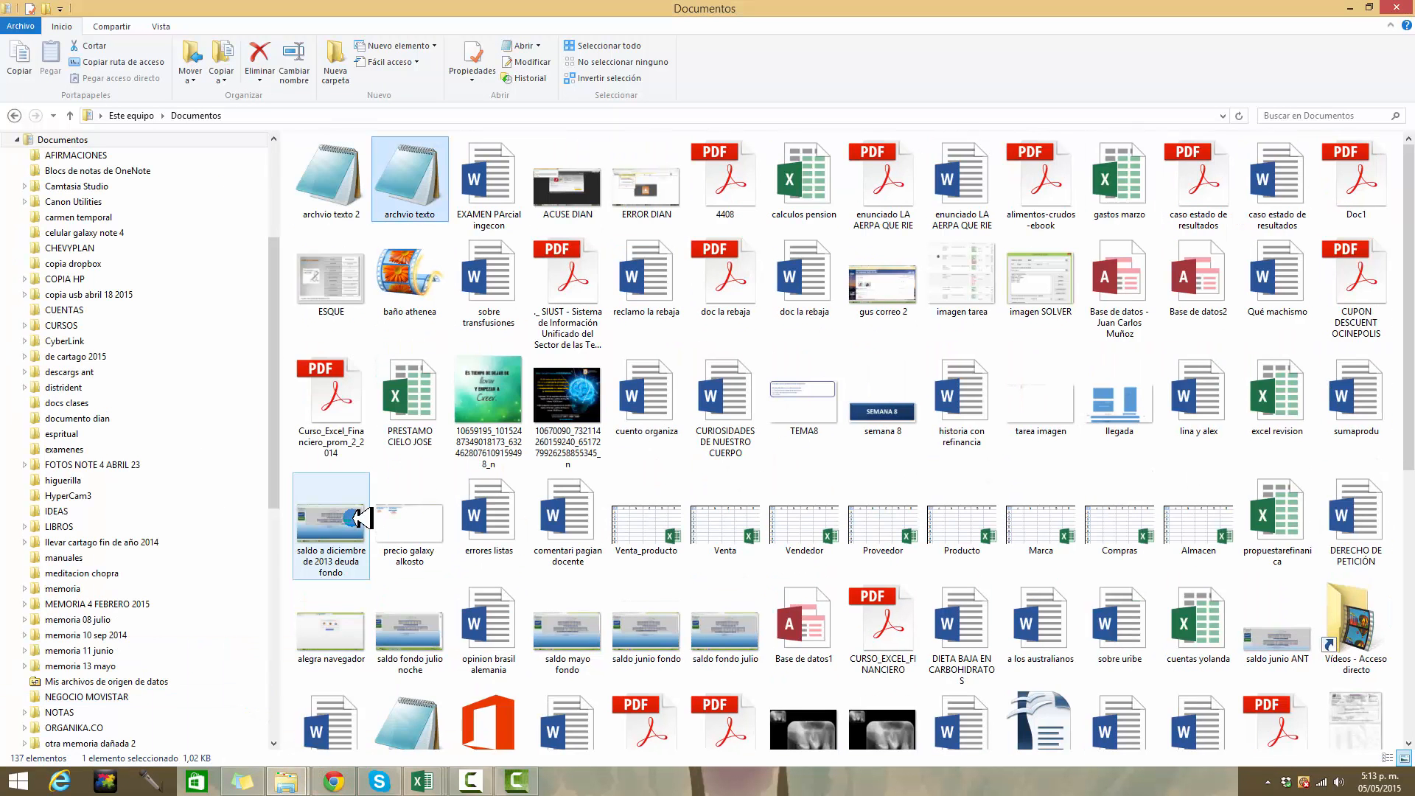
pyautogui.doubleClick(351, 182)
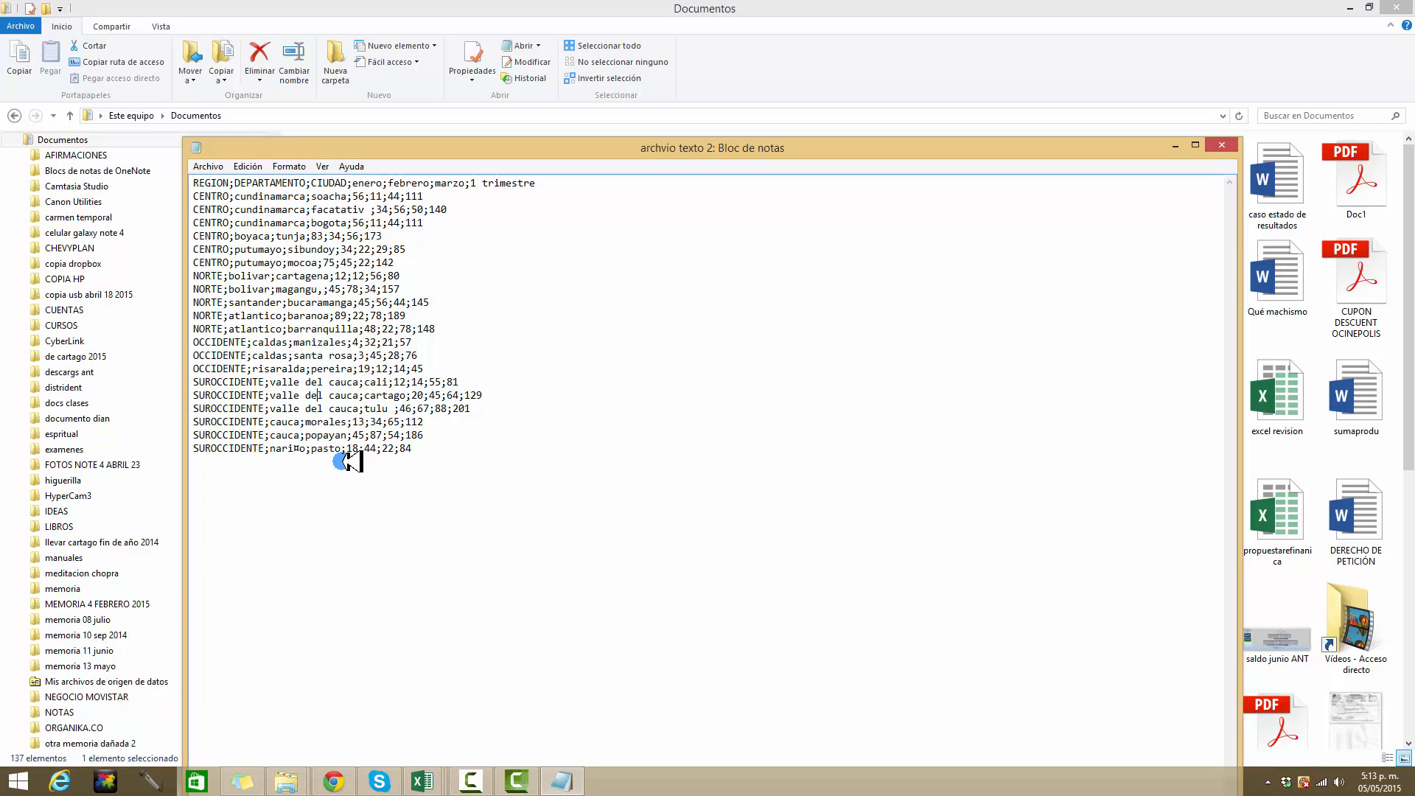
# Step: Switch back to the EJERCICIO_EXCEL_12_LISTA workbook in Excel and open the ej 5 sheet
pyautogui.click(352, 783)
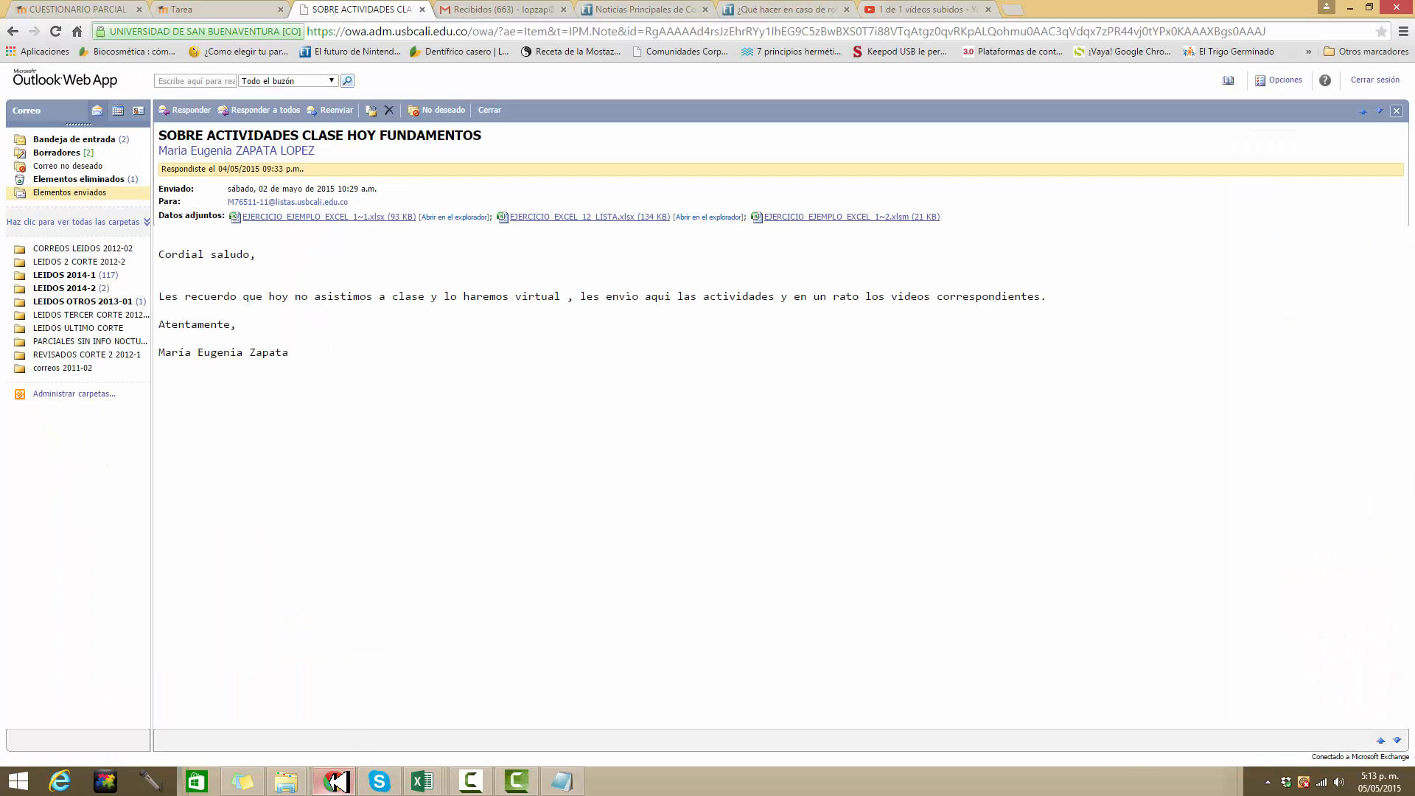
pyautogui.moveTo(422, 777)
pyautogui.click(437, 686)
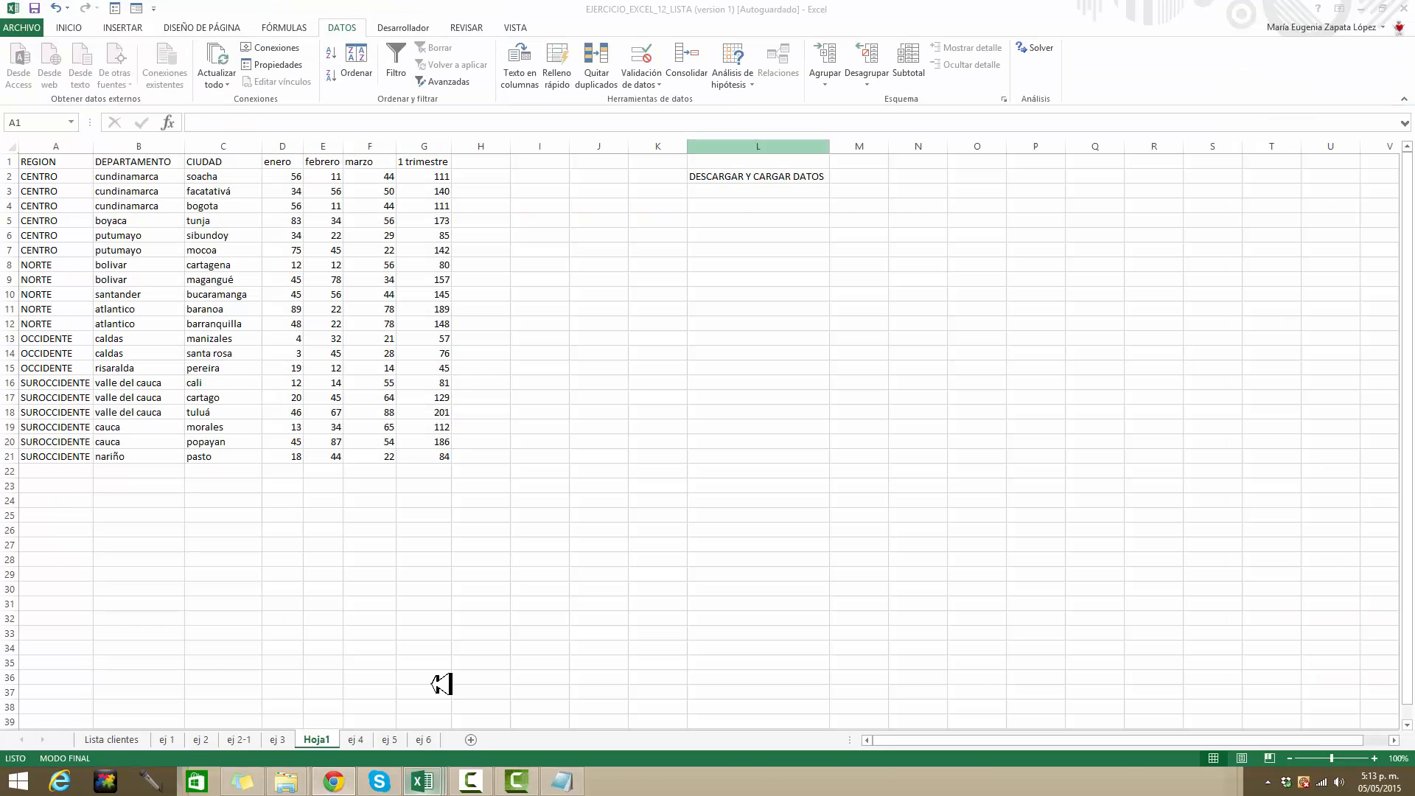
pyautogui.click(358, 739)
pyautogui.click(392, 739)
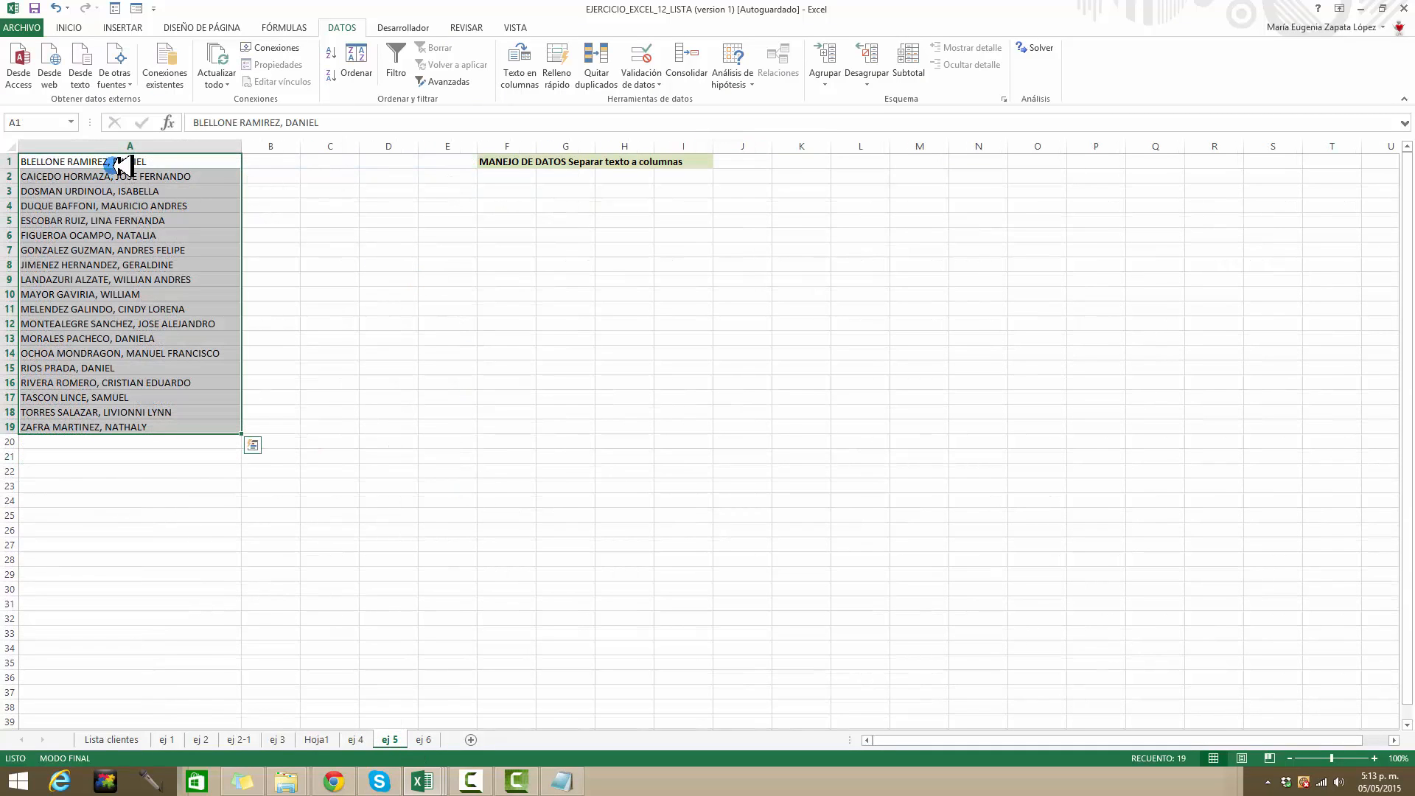
# Step: Examine how surnames and first names are combined in the cells of column A
pyautogui.click(173, 221)
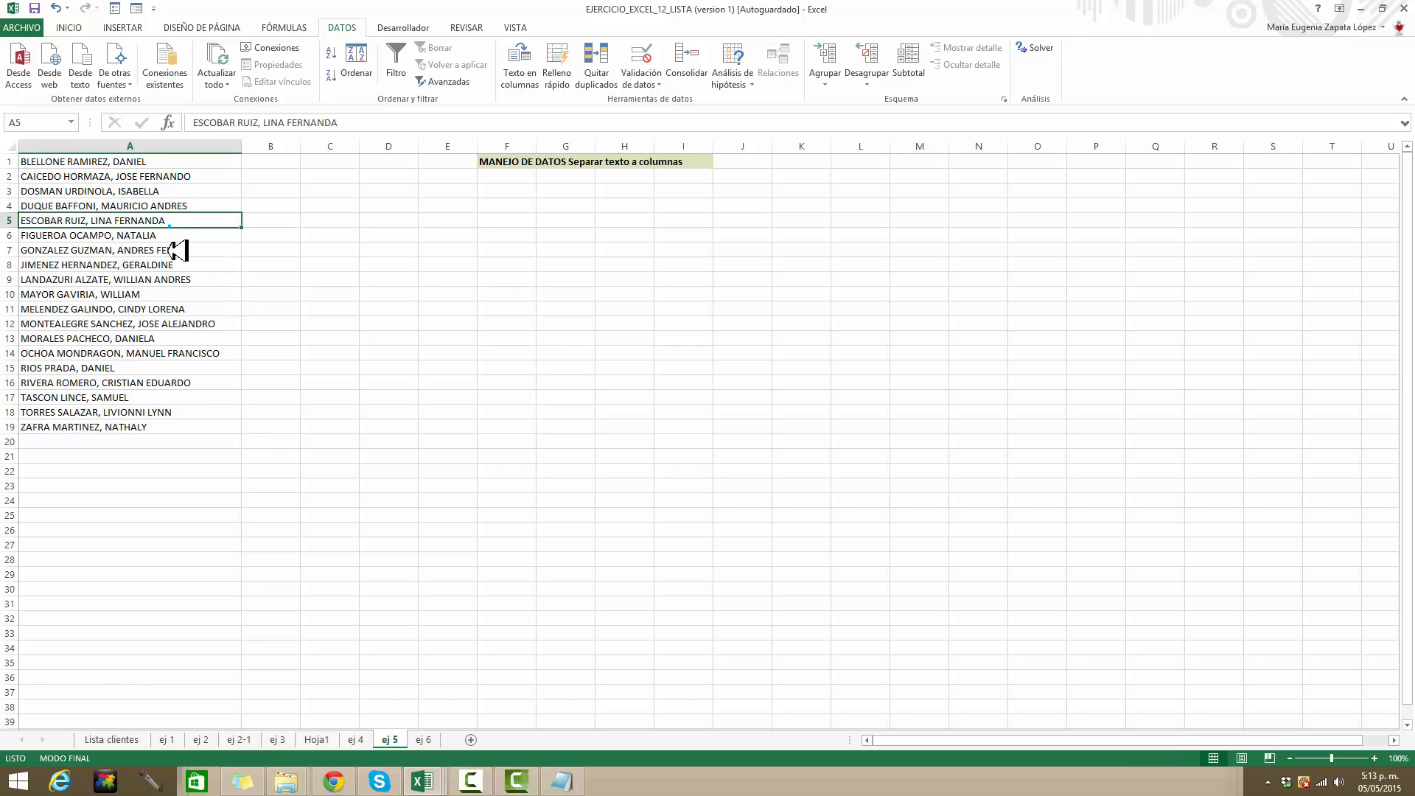
pyautogui.moveTo(166, 282); pyautogui.dragTo(163, 296)
pyautogui.click(162, 340)
pyautogui.click(164, 385)
pyautogui.click(277, 390)
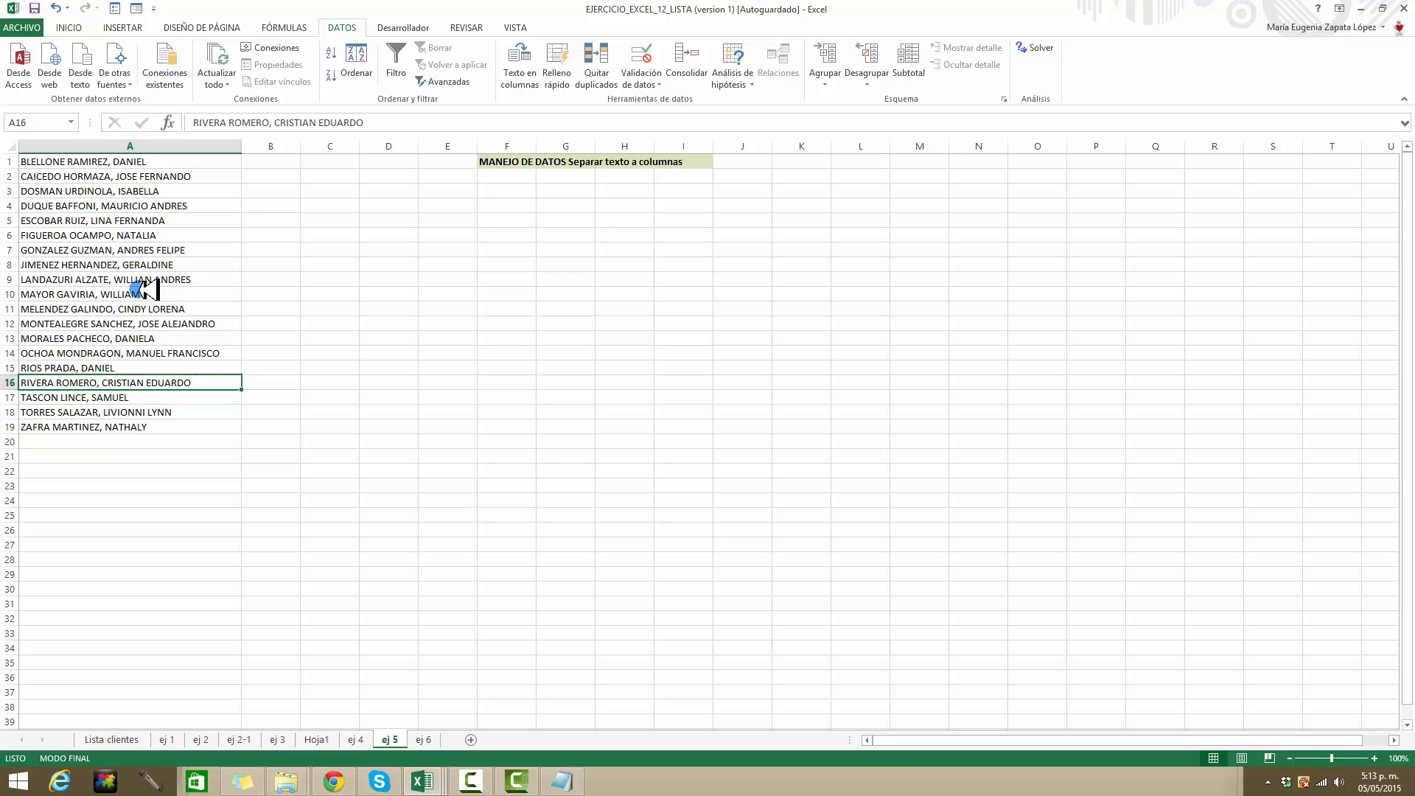
pyautogui.click(214, 164)
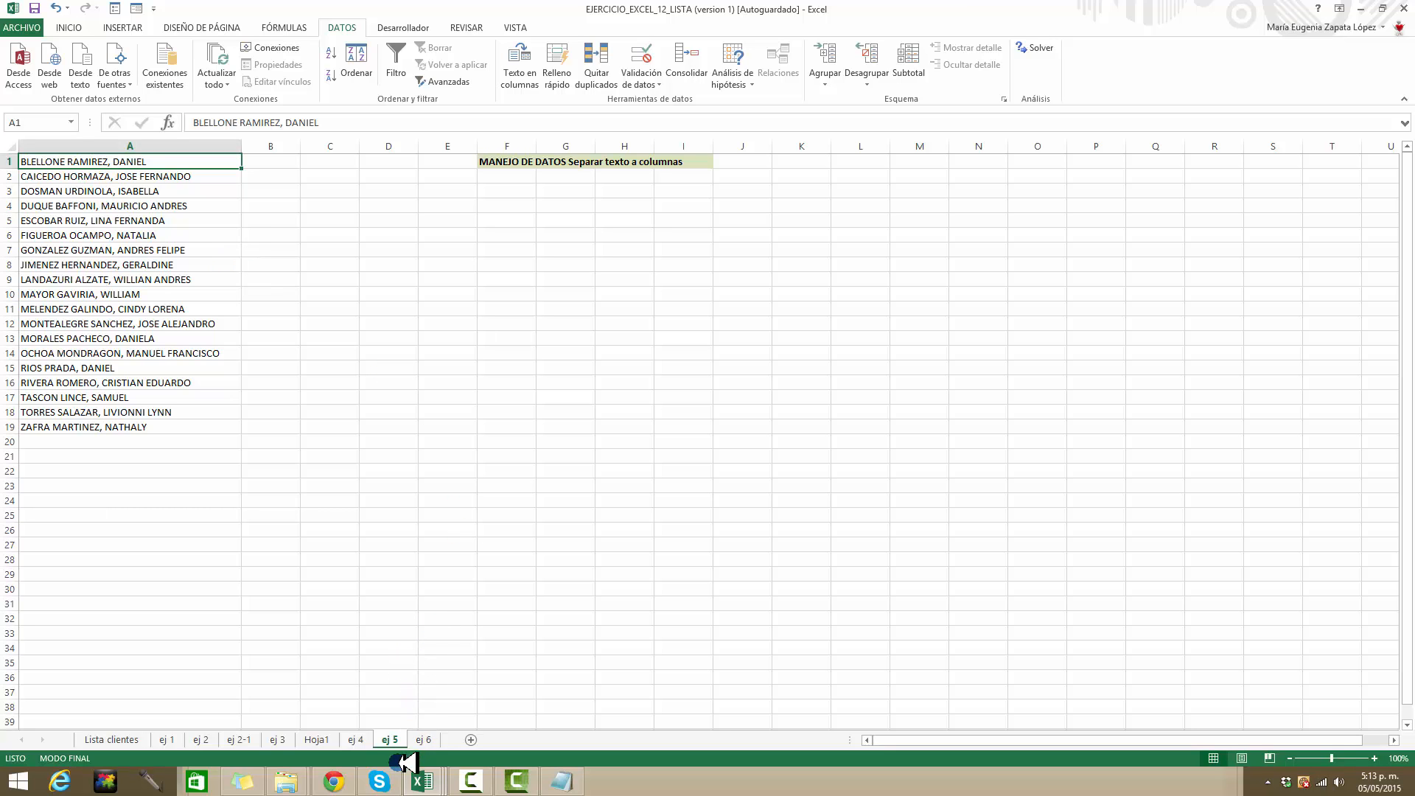
pyautogui.click(422, 782)
pyautogui.click(520, 78)
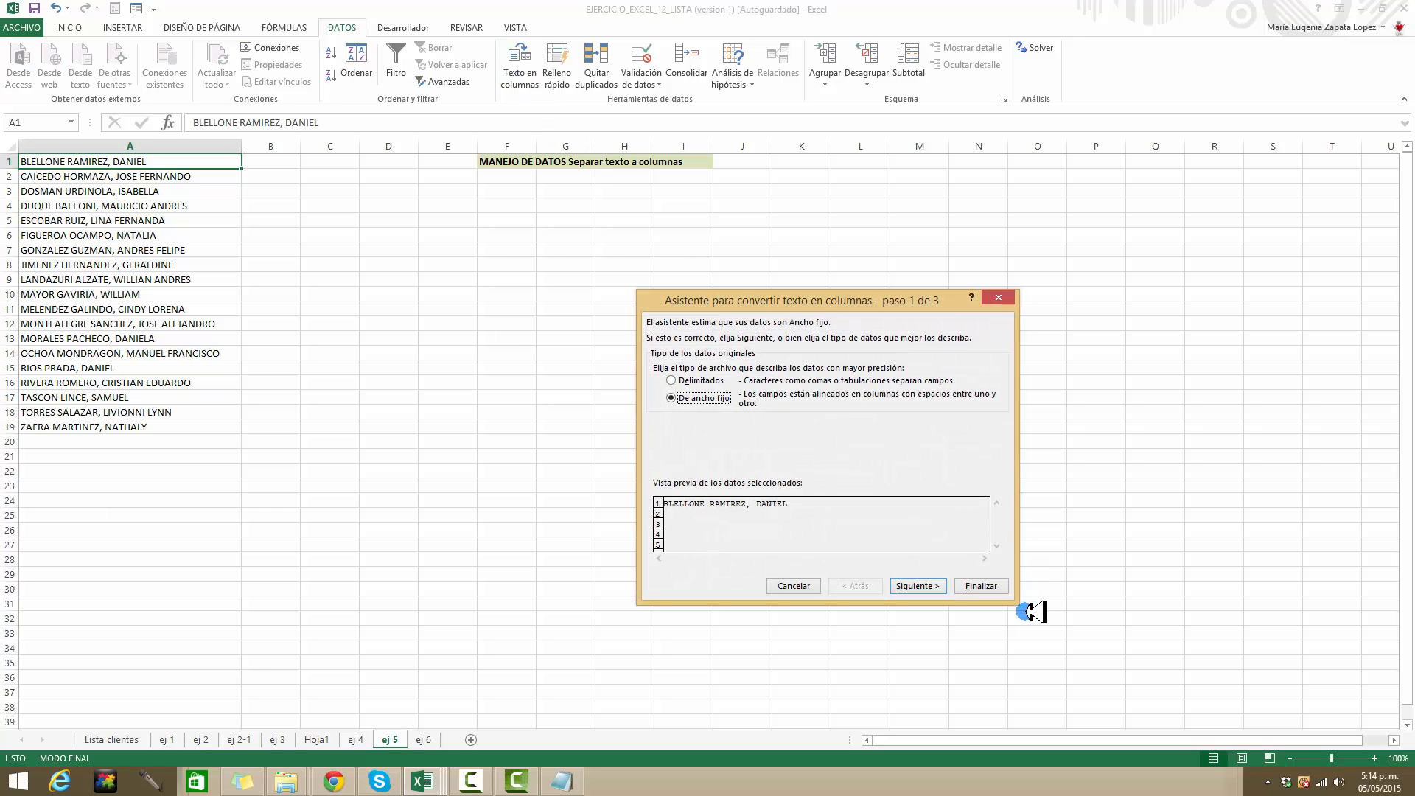
pyautogui.click(794, 586)
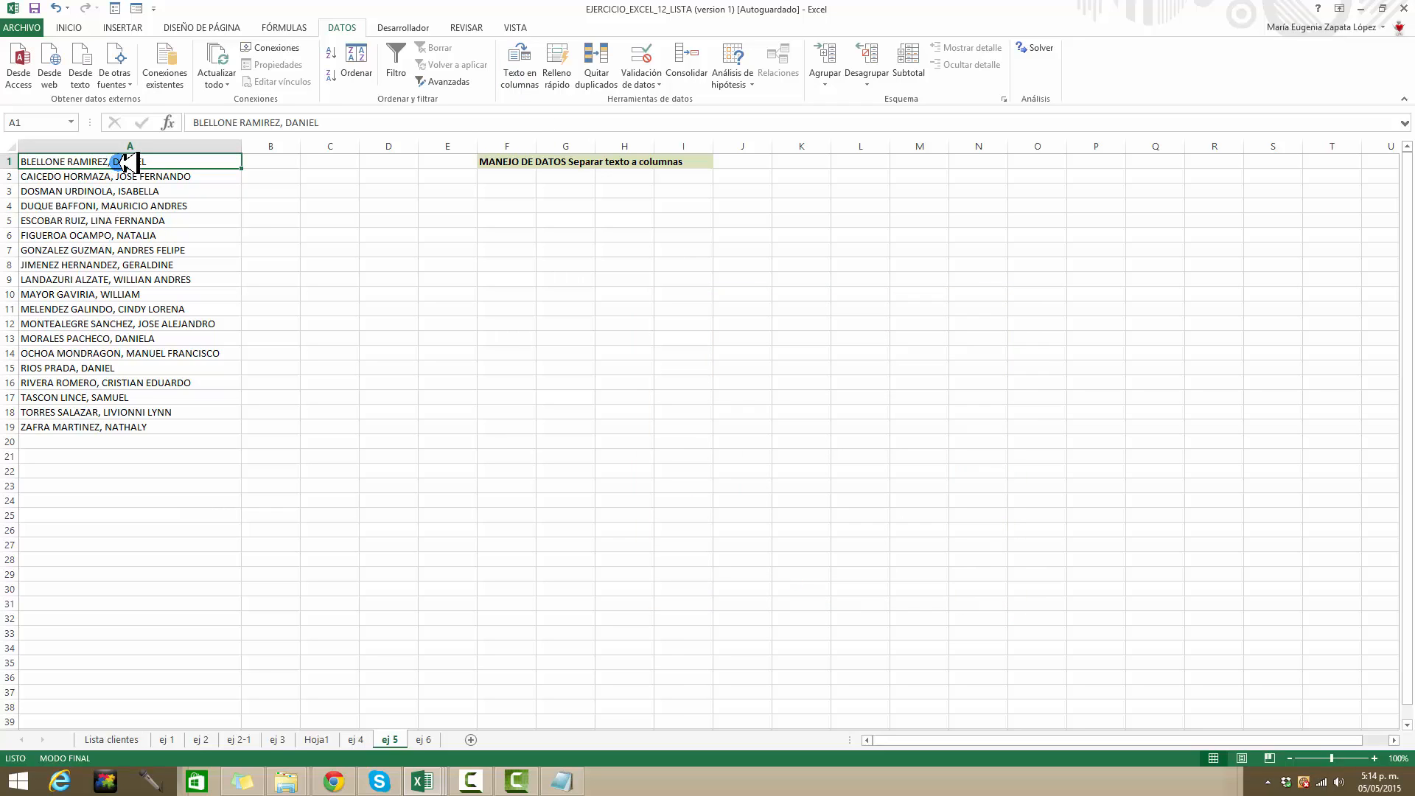
# Step: Split the names in A1:A20 into columns as delimited text with Coma as the only separator, General format and destination $A$1
pyautogui.moveTo(118, 162); pyautogui.dragTo(142, 440)
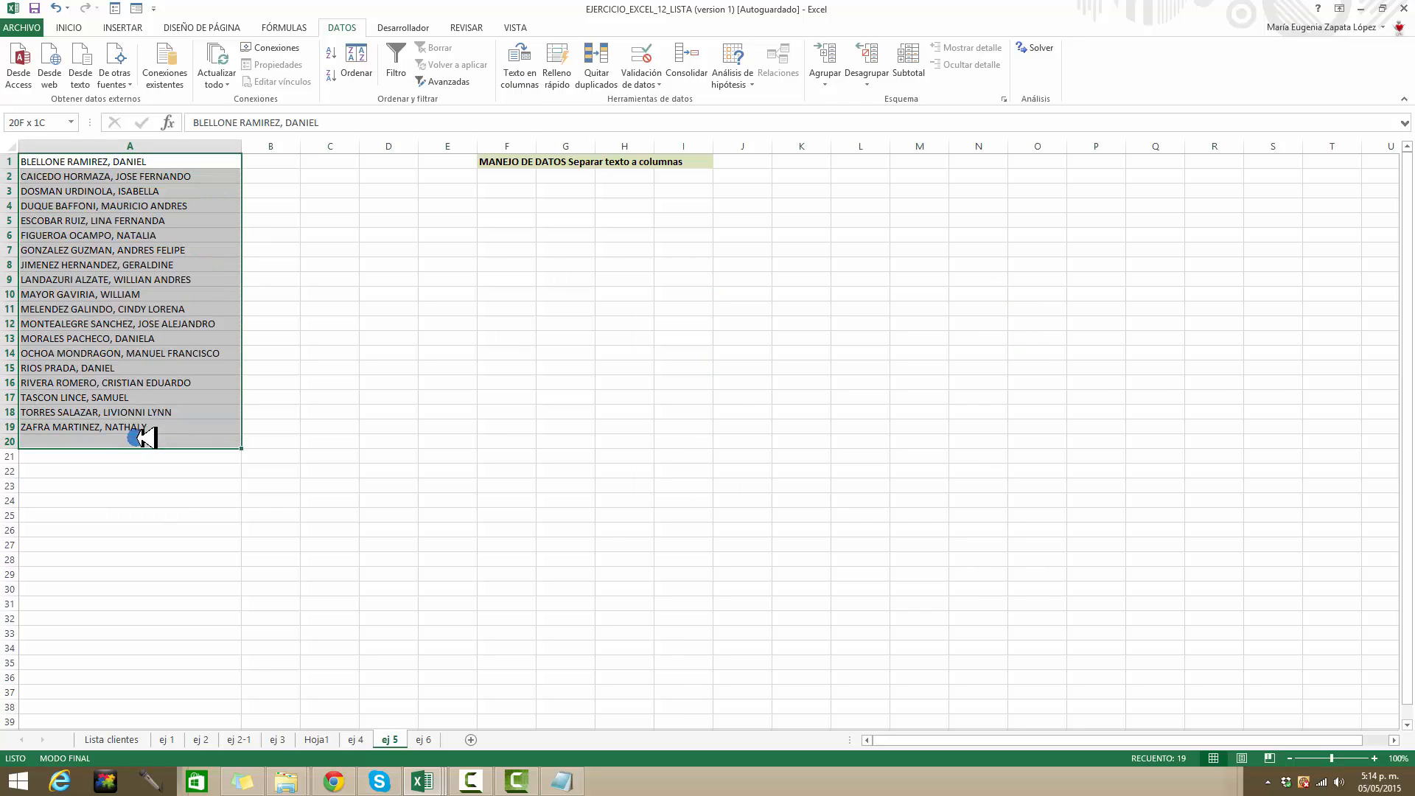
pyautogui.click(519, 64)
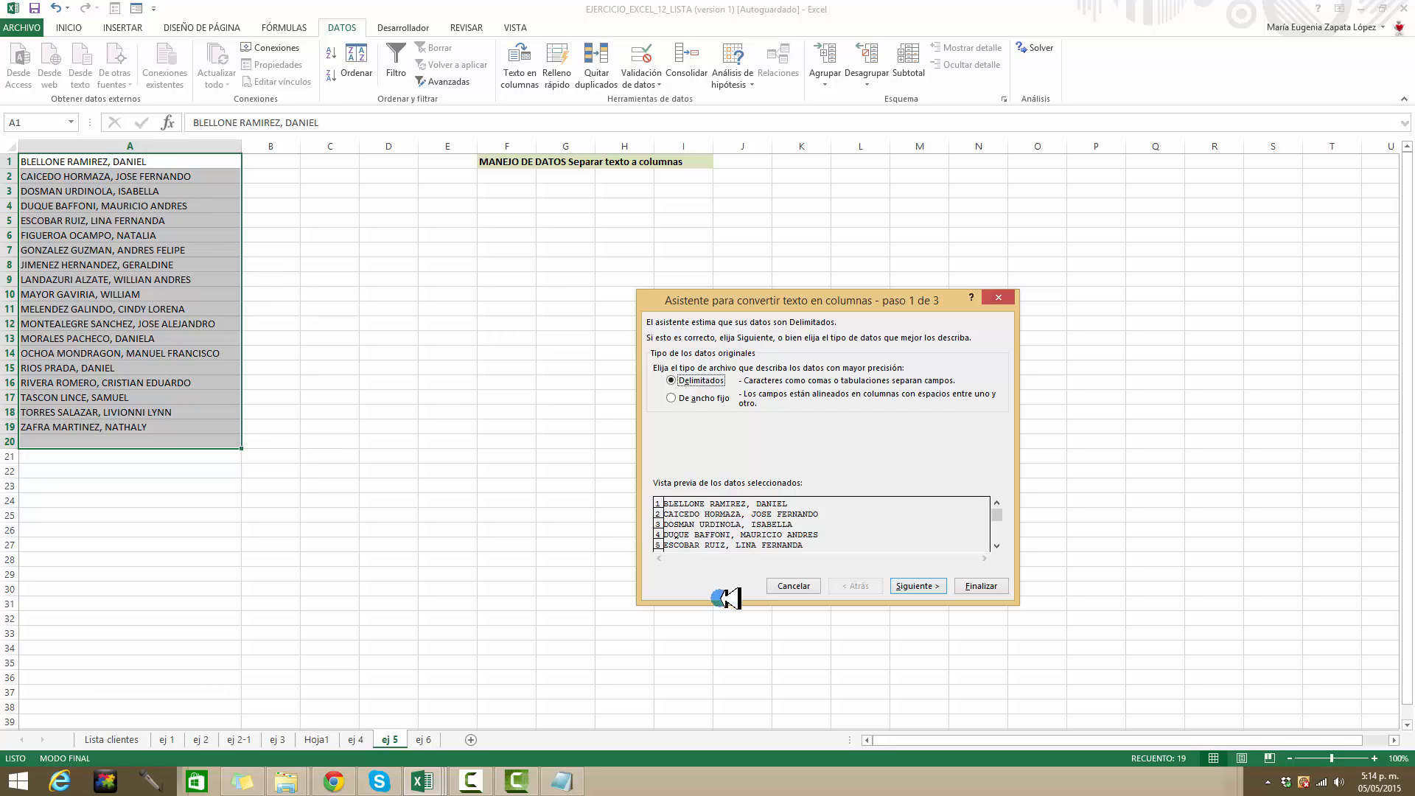
pyautogui.click(916, 586)
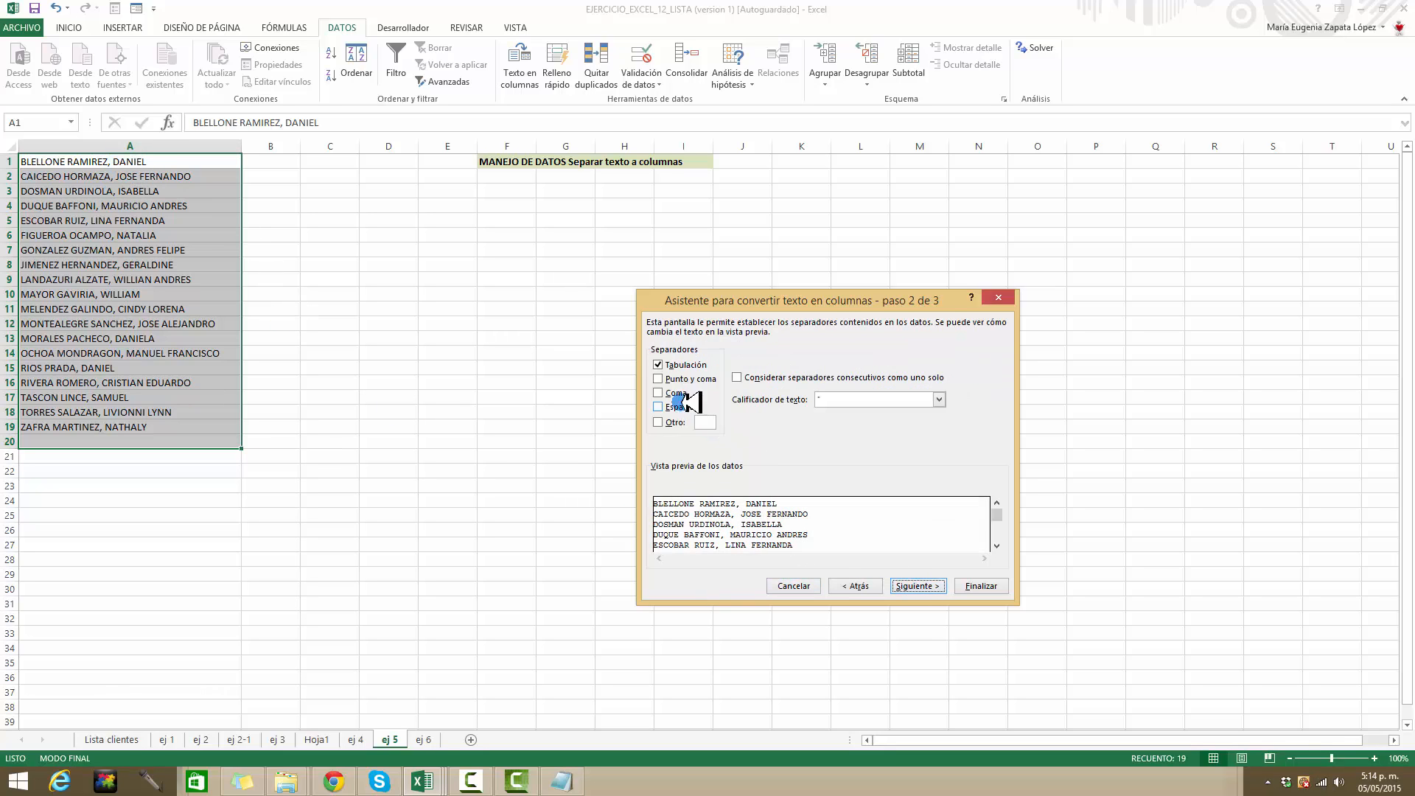
pyautogui.click(658, 365)
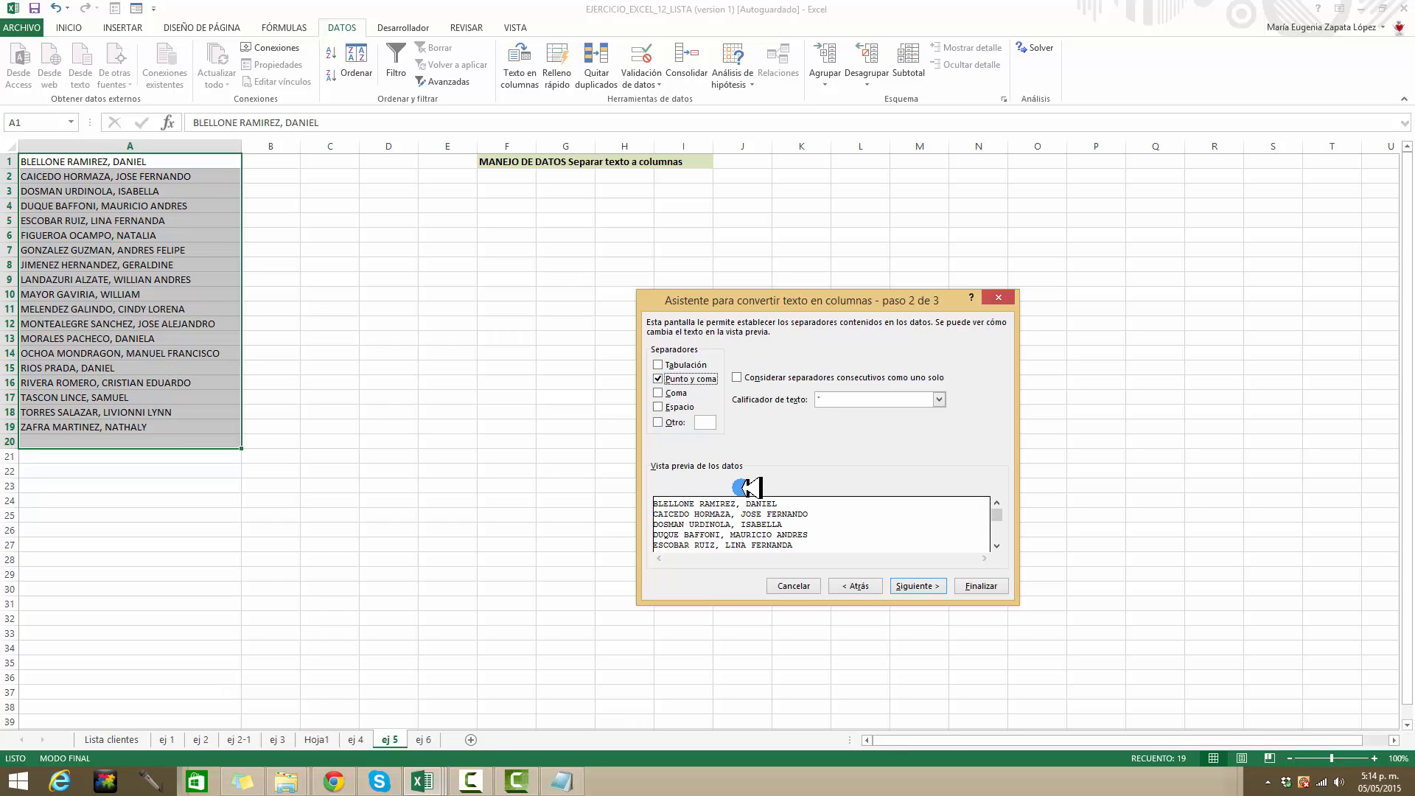
pyautogui.click(658, 379)
pyautogui.click(658, 392)
pyautogui.click(658, 378)
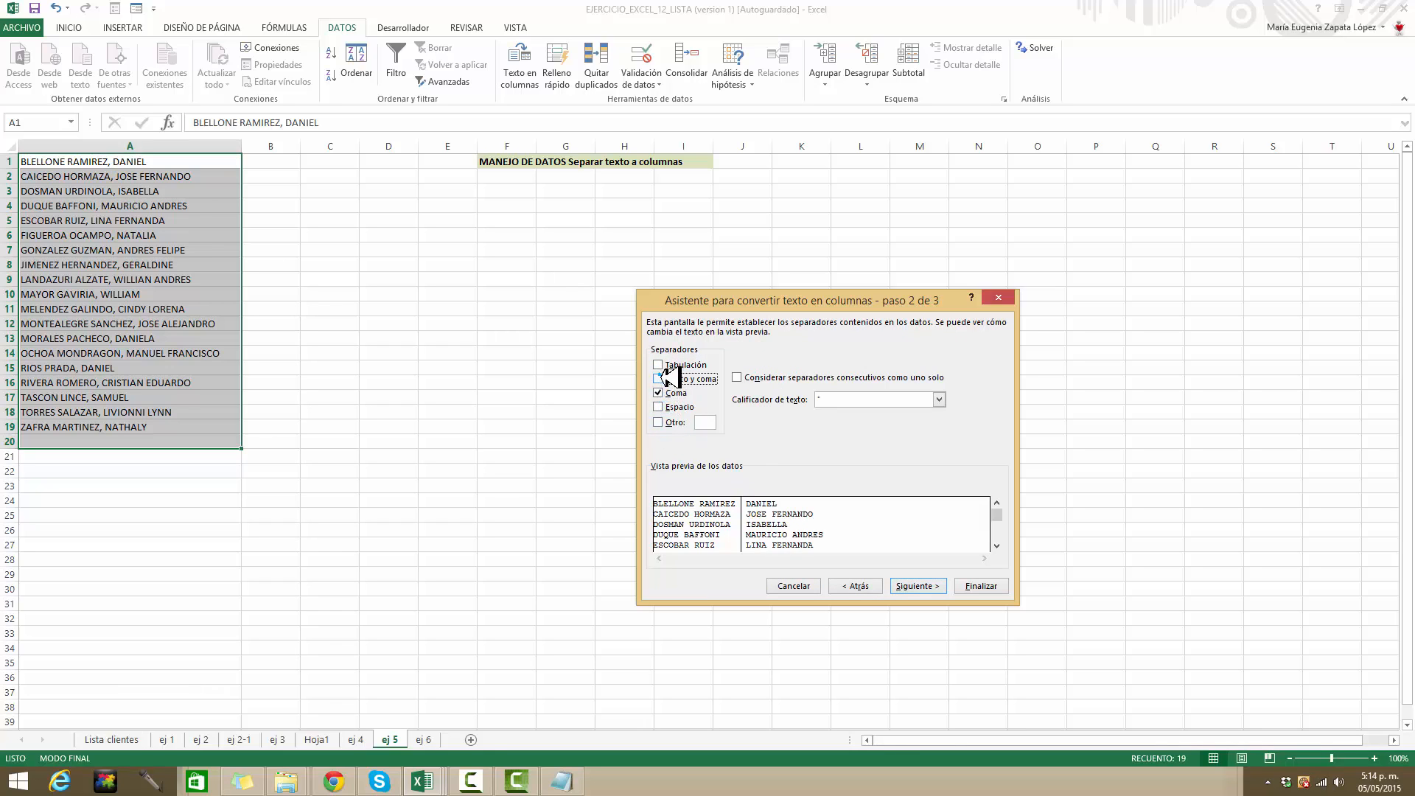
pyautogui.click(918, 586)
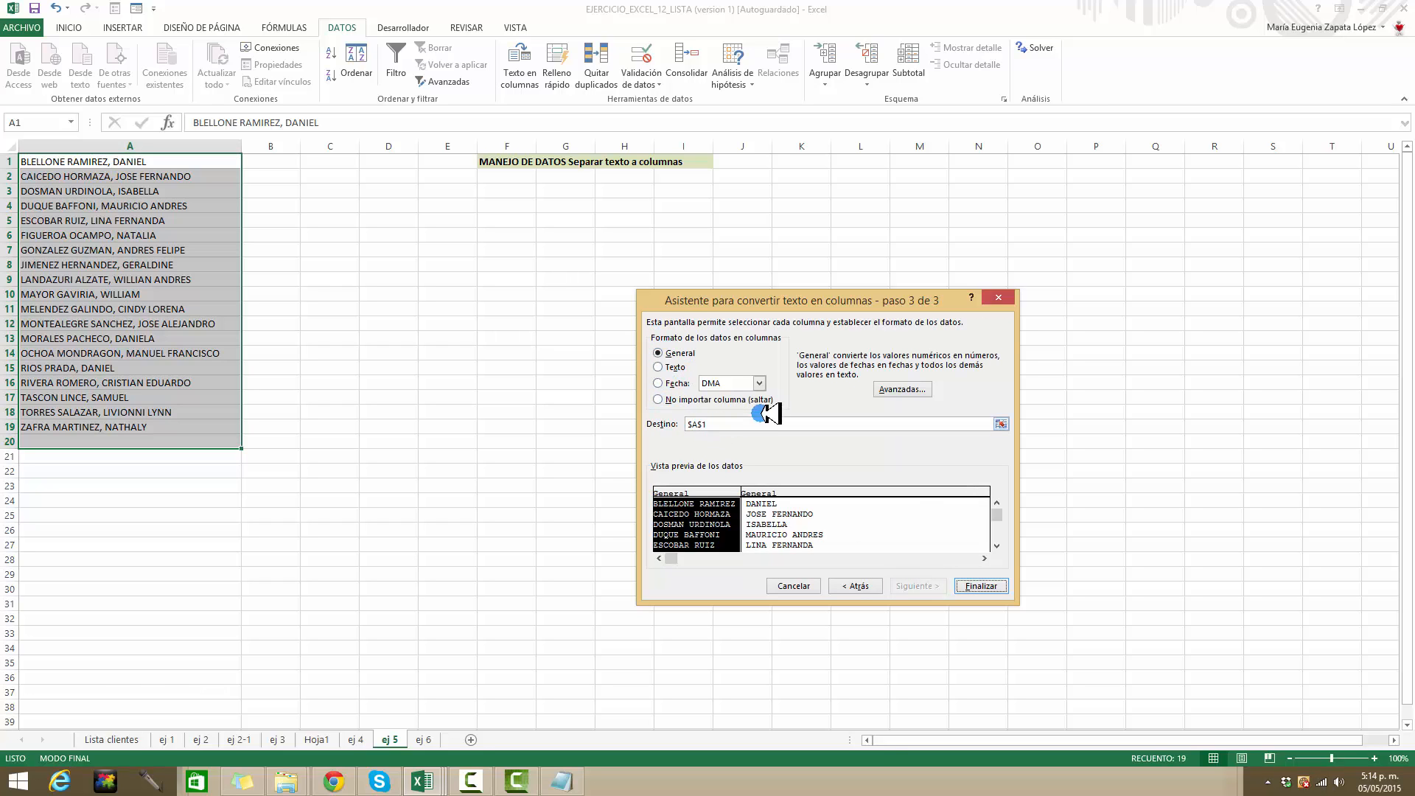
pyautogui.click(984, 586)
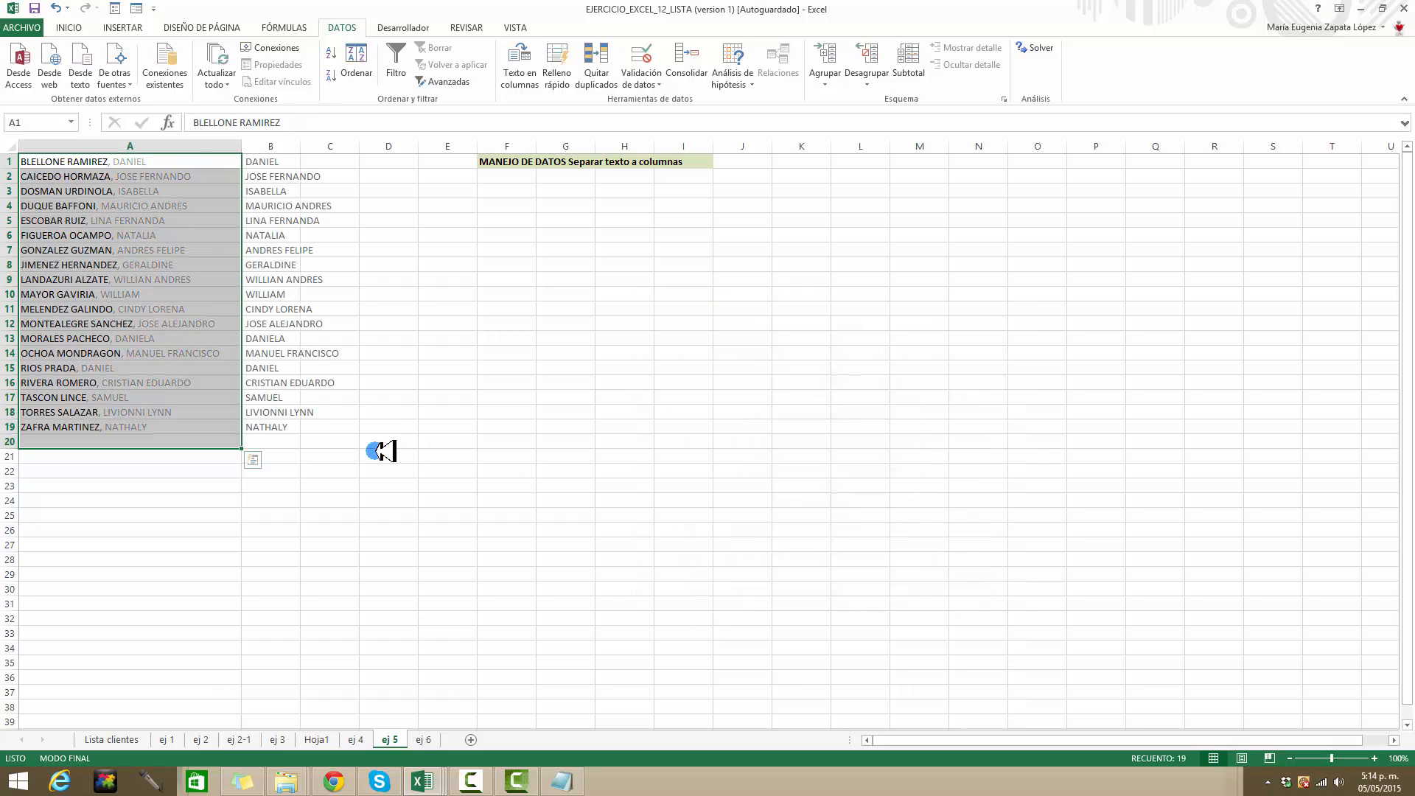
# Step: Widen column B to fit the first names and check the separated cells in columns A and B
pyautogui.moveTo(300, 146); pyautogui.dragTo(389, 148)
pyautogui.click(220, 234)
pyautogui.click(170, 165)
pyautogui.click(192, 250)
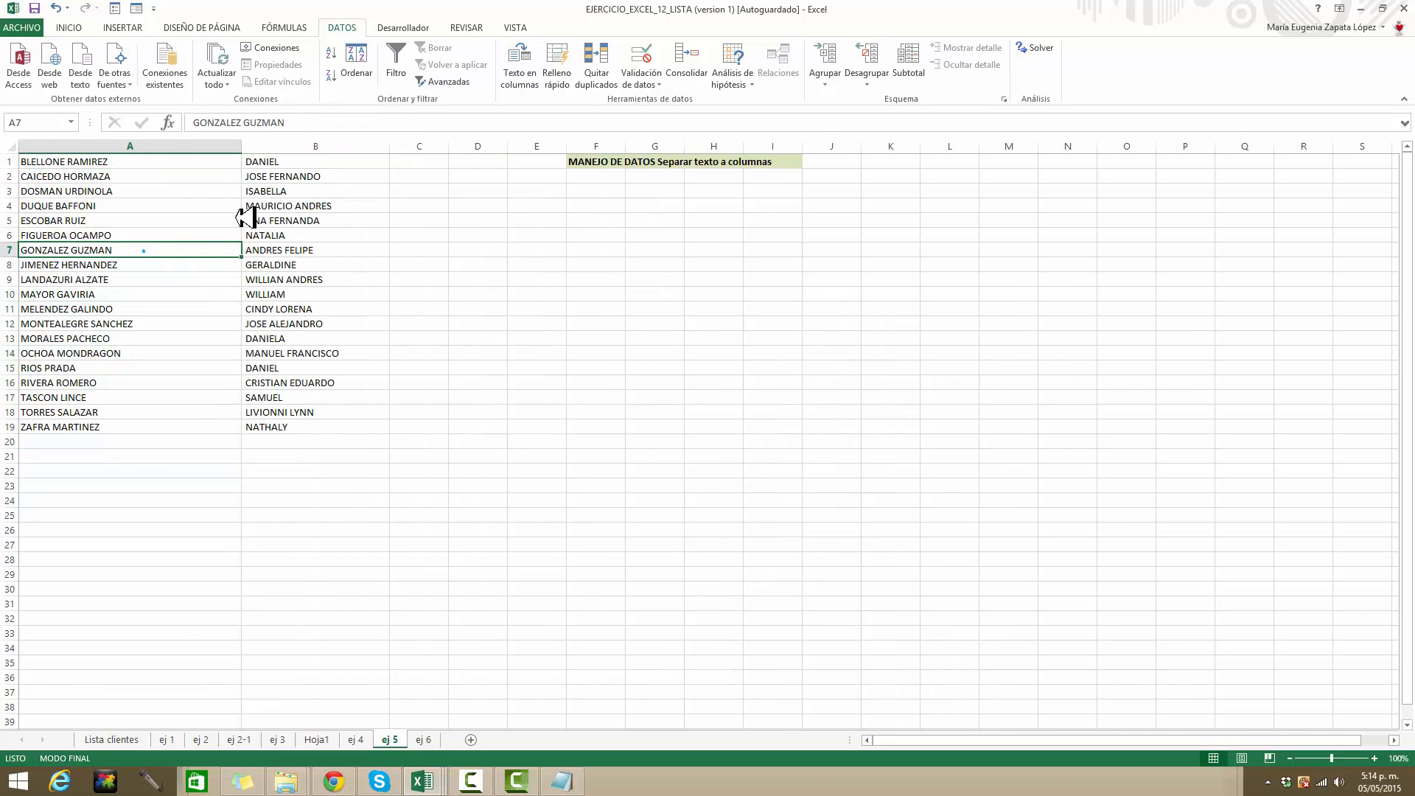
pyautogui.click(287, 176)
pyautogui.click(295, 339)
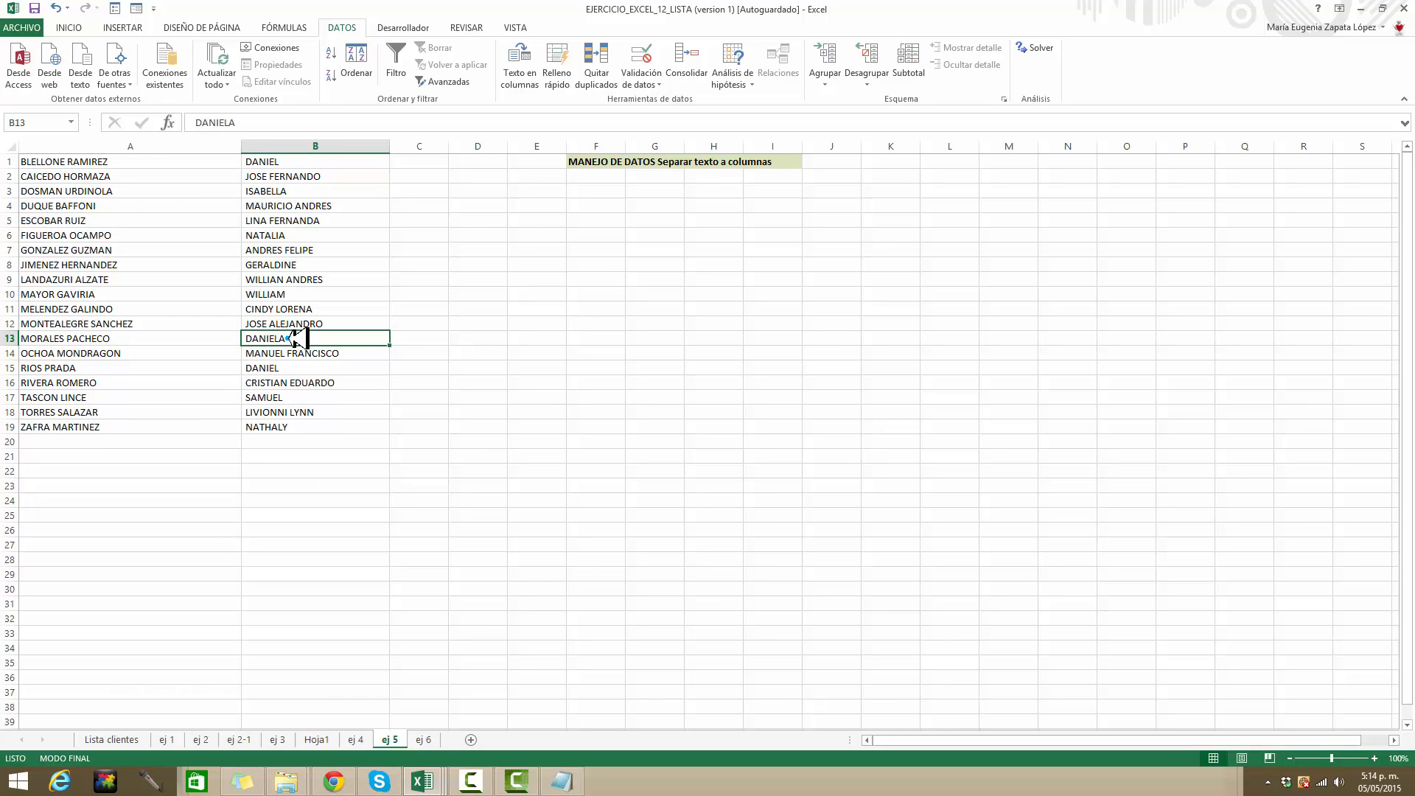
# Step: Open the ej 6 sheet and inspect the BDCONTAR formula in A13 and the BDSUMA formula in J13
pyautogui.click(424, 739)
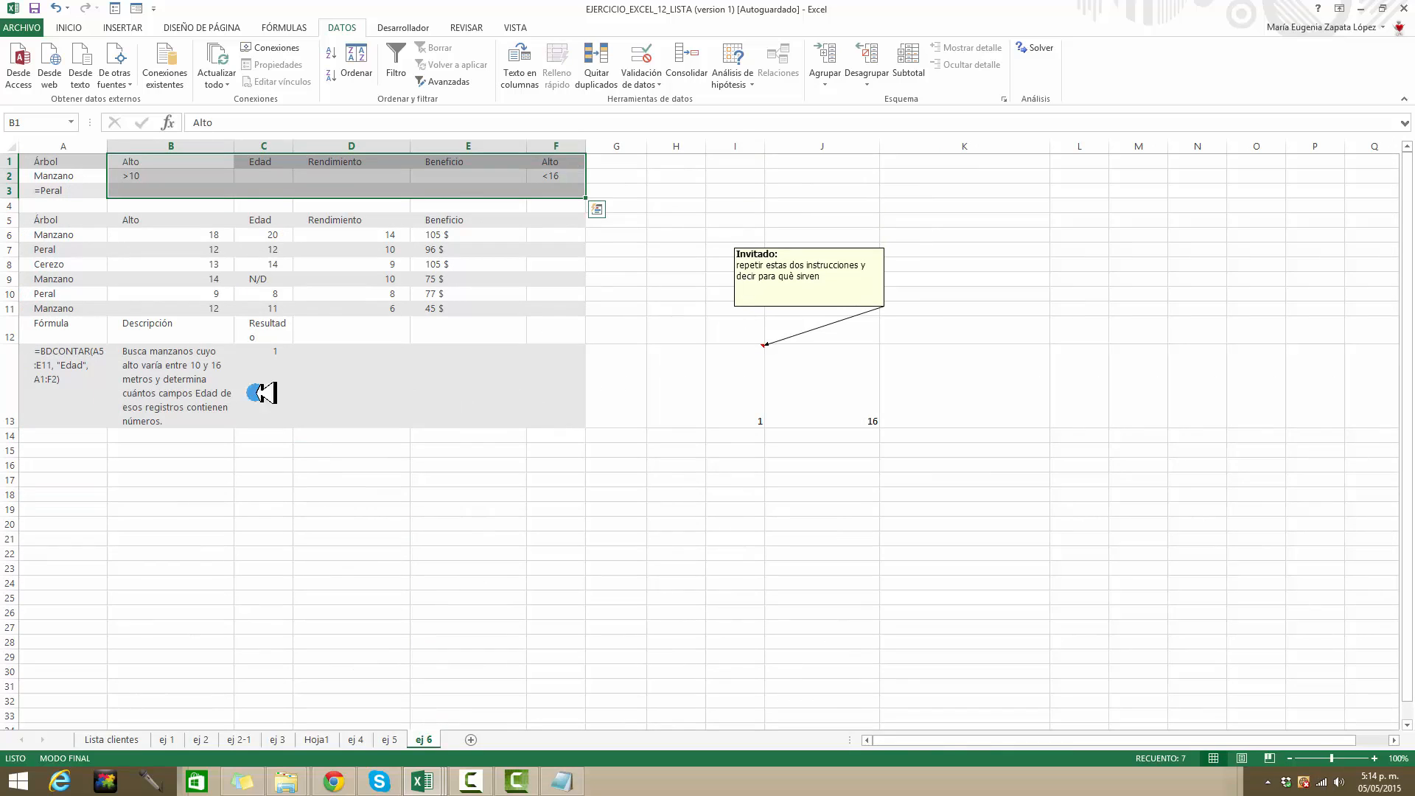
pyautogui.click(63, 353)
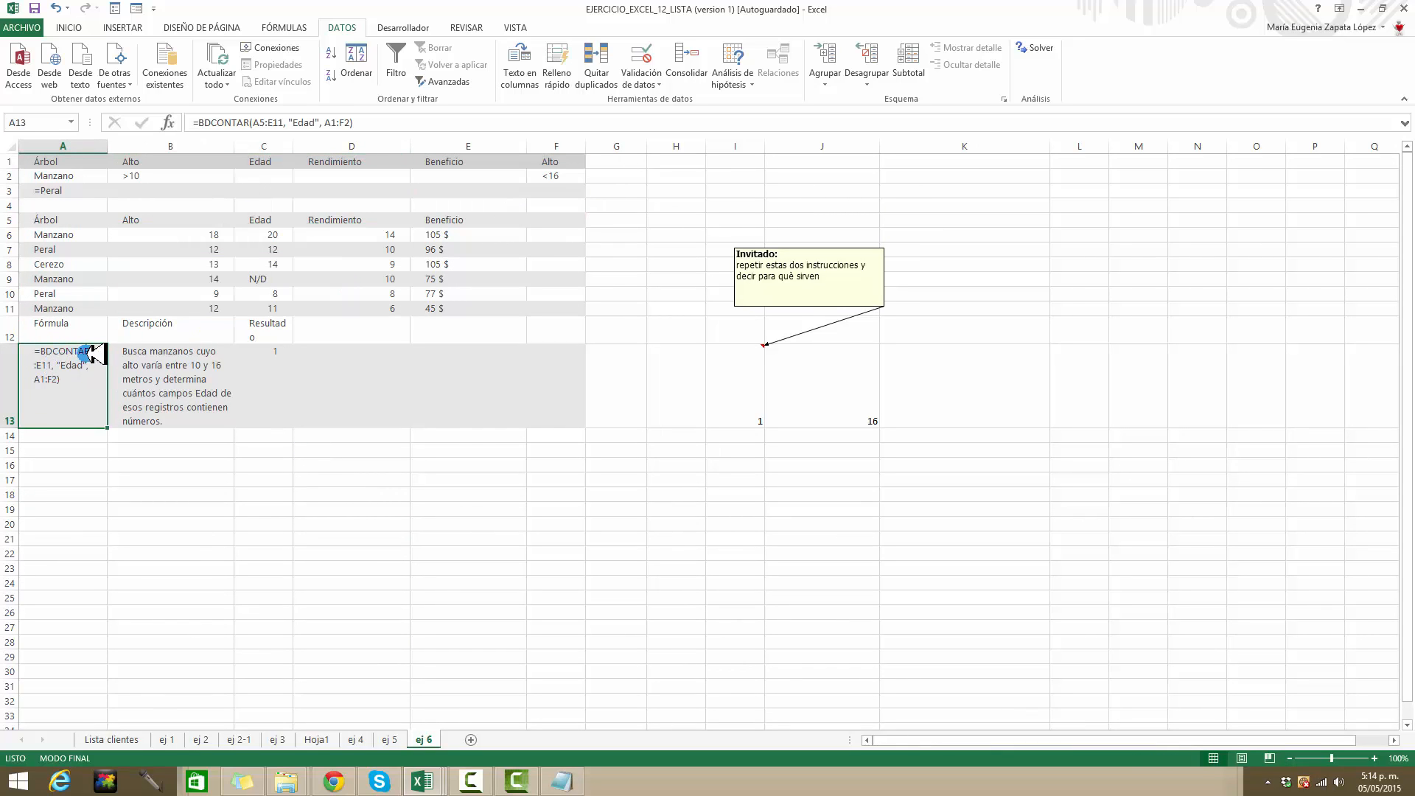
pyautogui.click(836, 402)
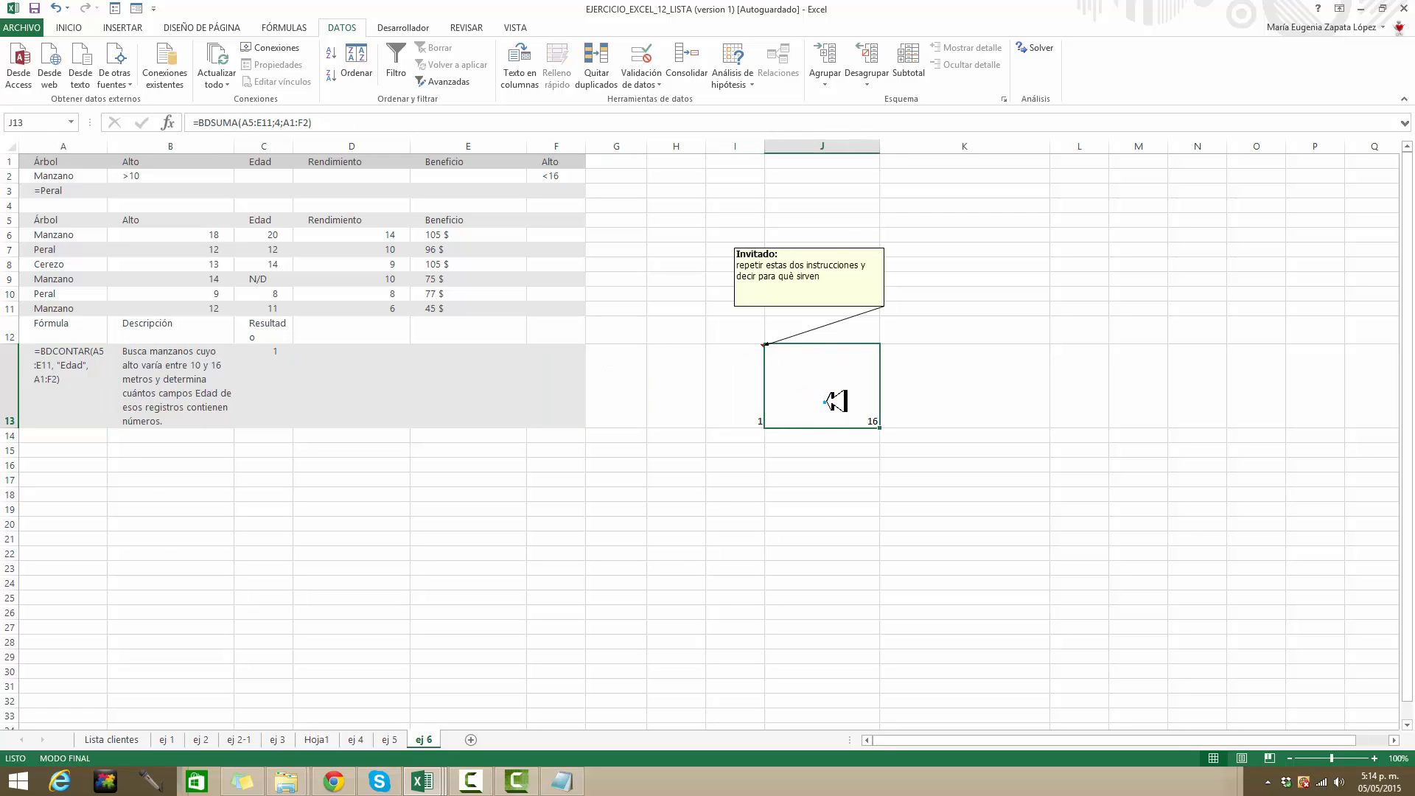
pyautogui.click(64, 382)
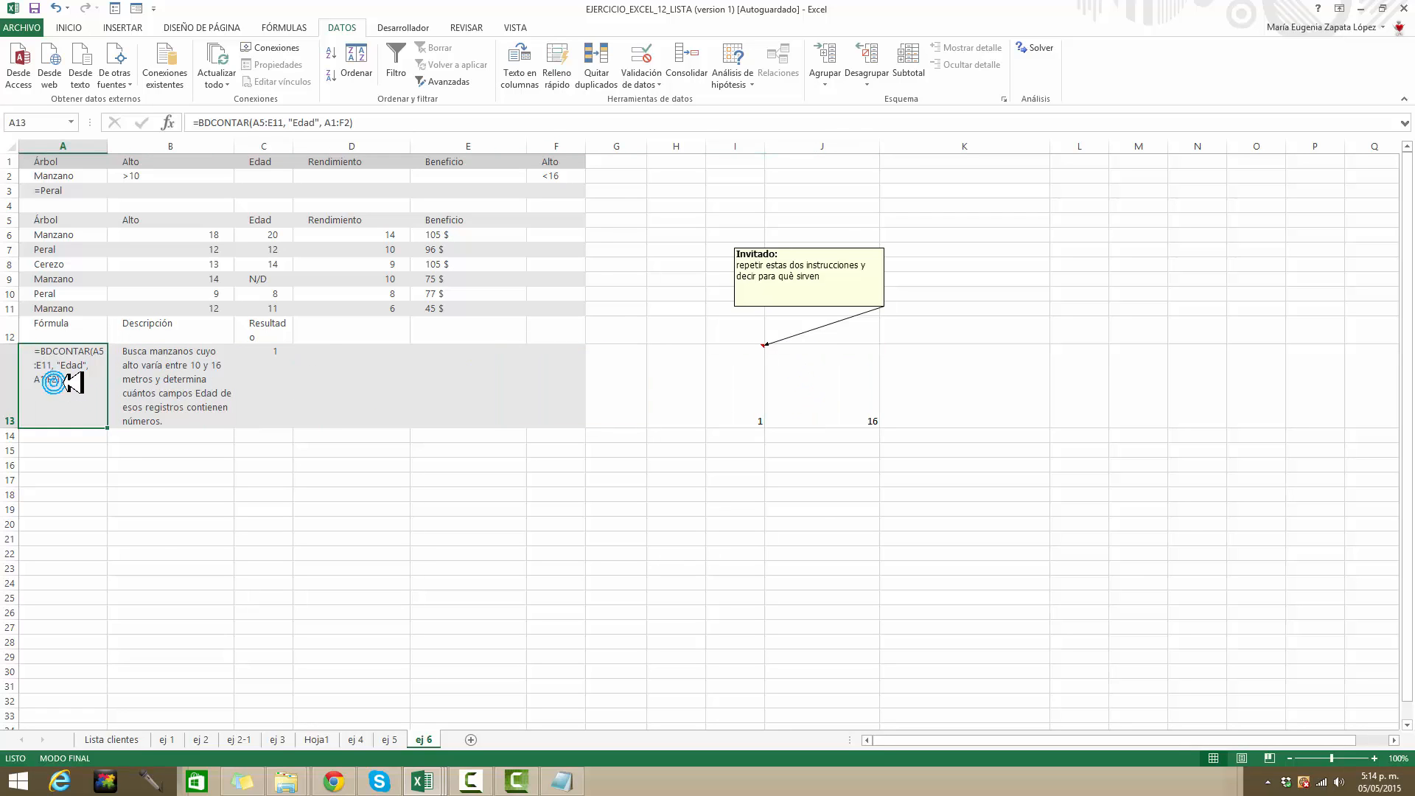
# Step: Examine the extent of the tree database above the formula row and the entries in its Árbol column
pyautogui.click(85, 210)
pyautogui.moveTo(84, 212); pyautogui.dragTo(489, 313)
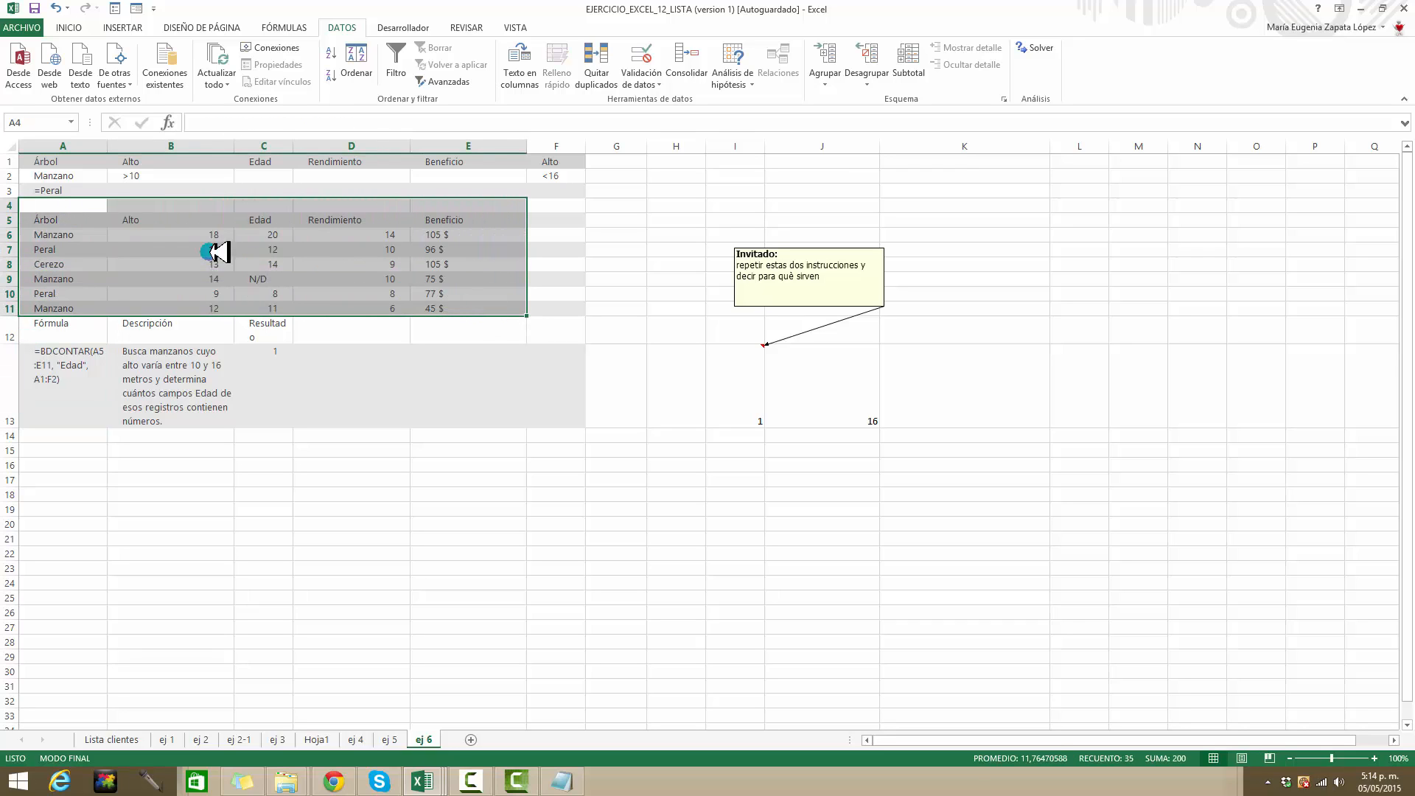
pyautogui.click(151, 221)
pyautogui.click(64, 236)
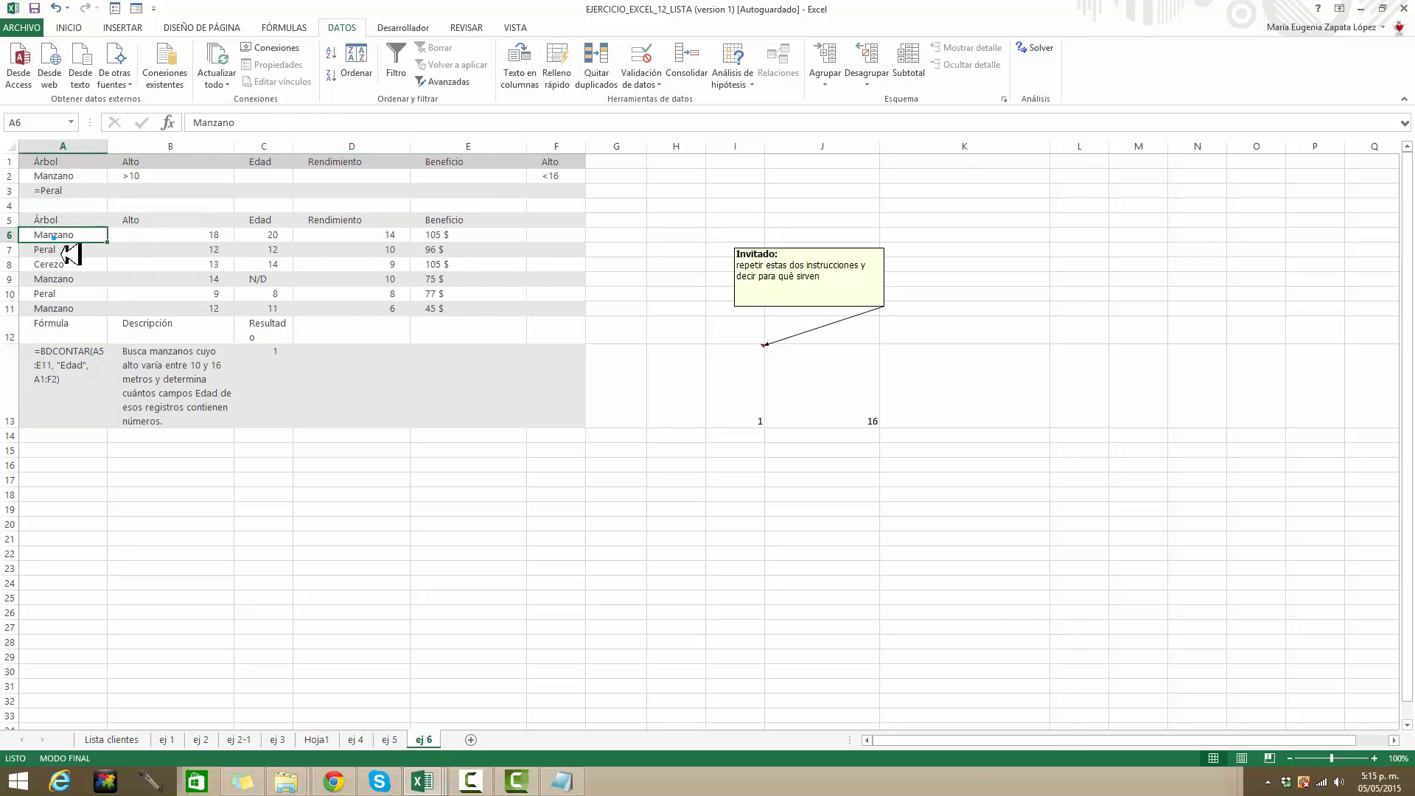
pyautogui.click(74, 250)
pyautogui.click(82, 284)
# Step: Examine the records under Alto, Edad, Rendimiento and Beneficio in the tree database
pyautogui.click(156, 223)
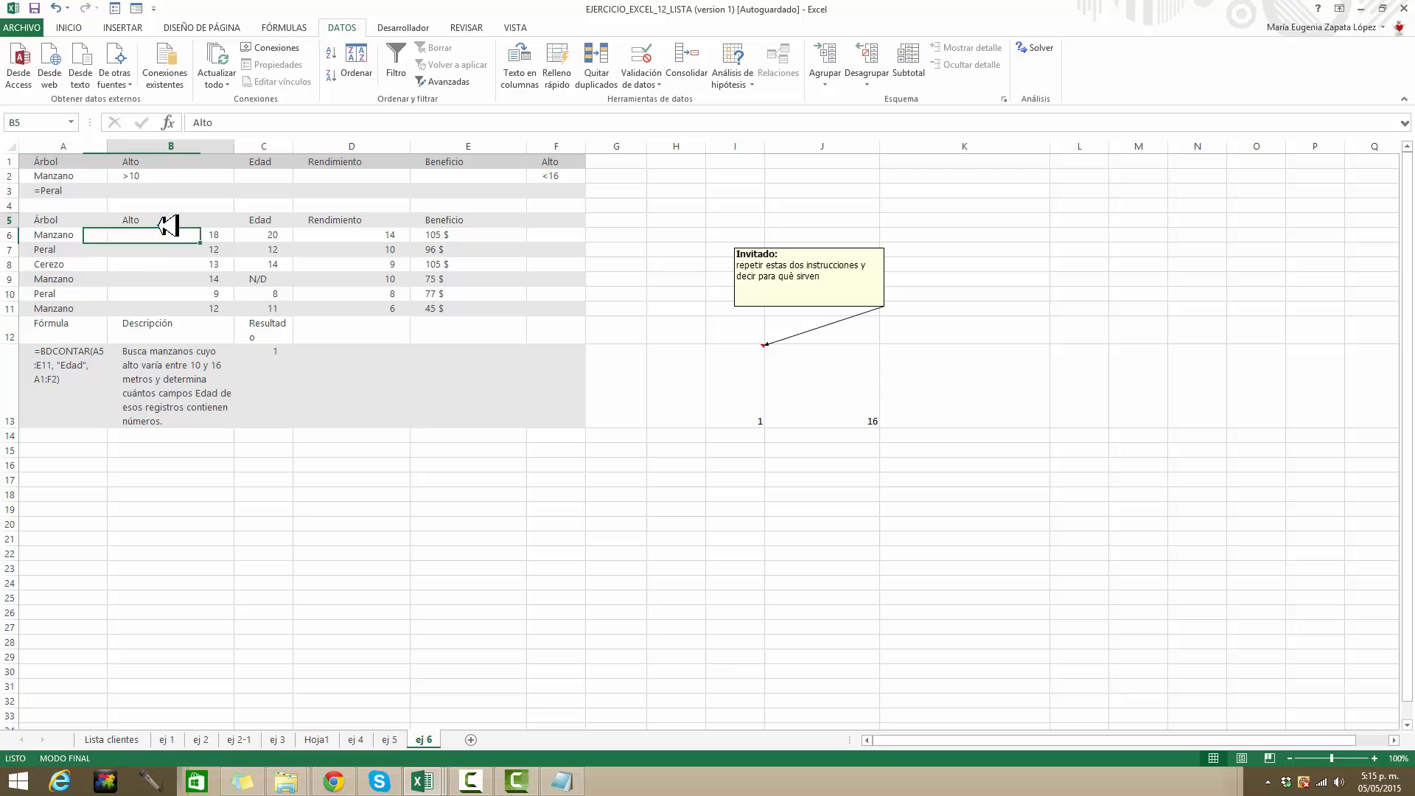
pyautogui.click(171, 235)
pyautogui.click(174, 262)
pyautogui.click(252, 232)
pyautogui.click(284, 263)
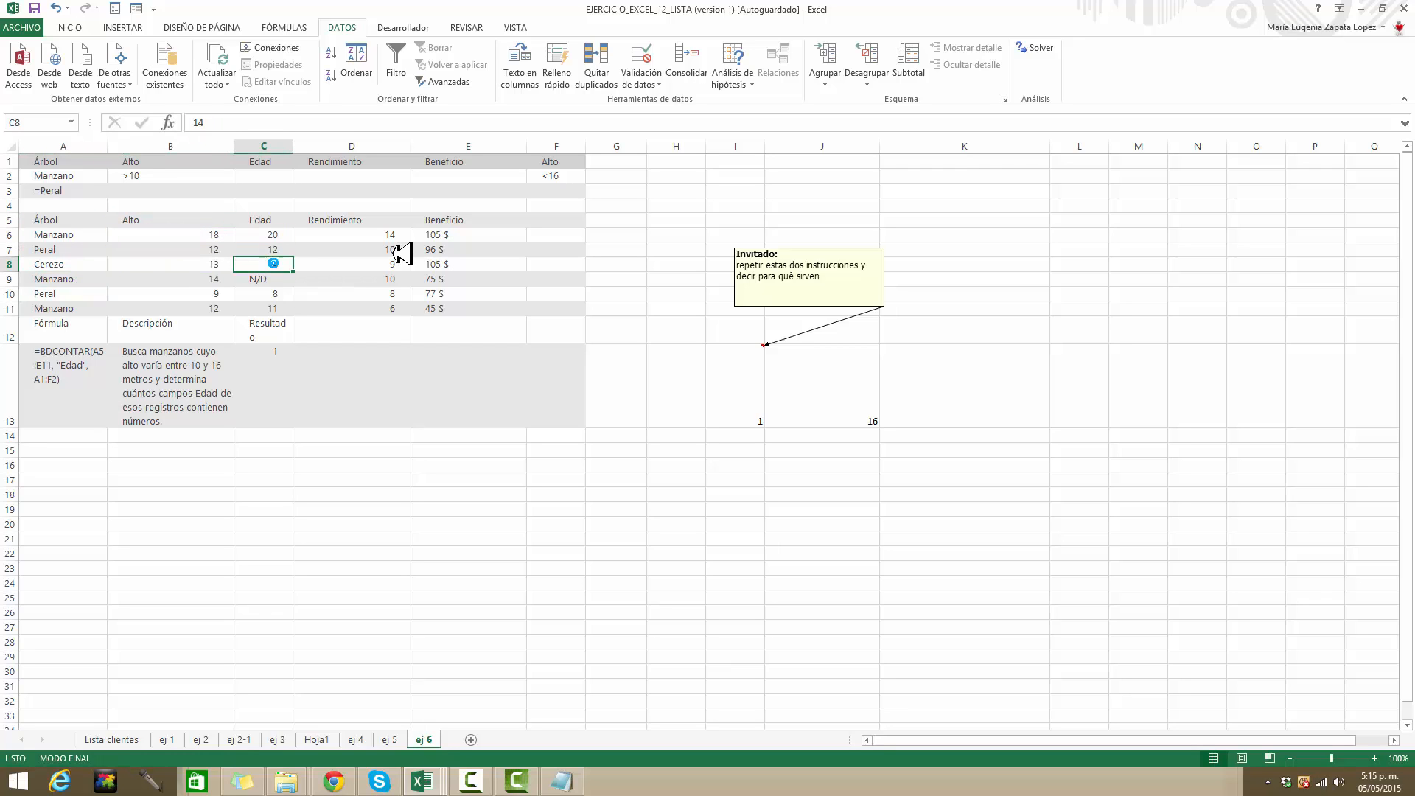
pyautogui.click(394, 235)
pyautogui.click(387, 265)
pyautogui.click(459, 232)
pyautogui.click(456, 266)
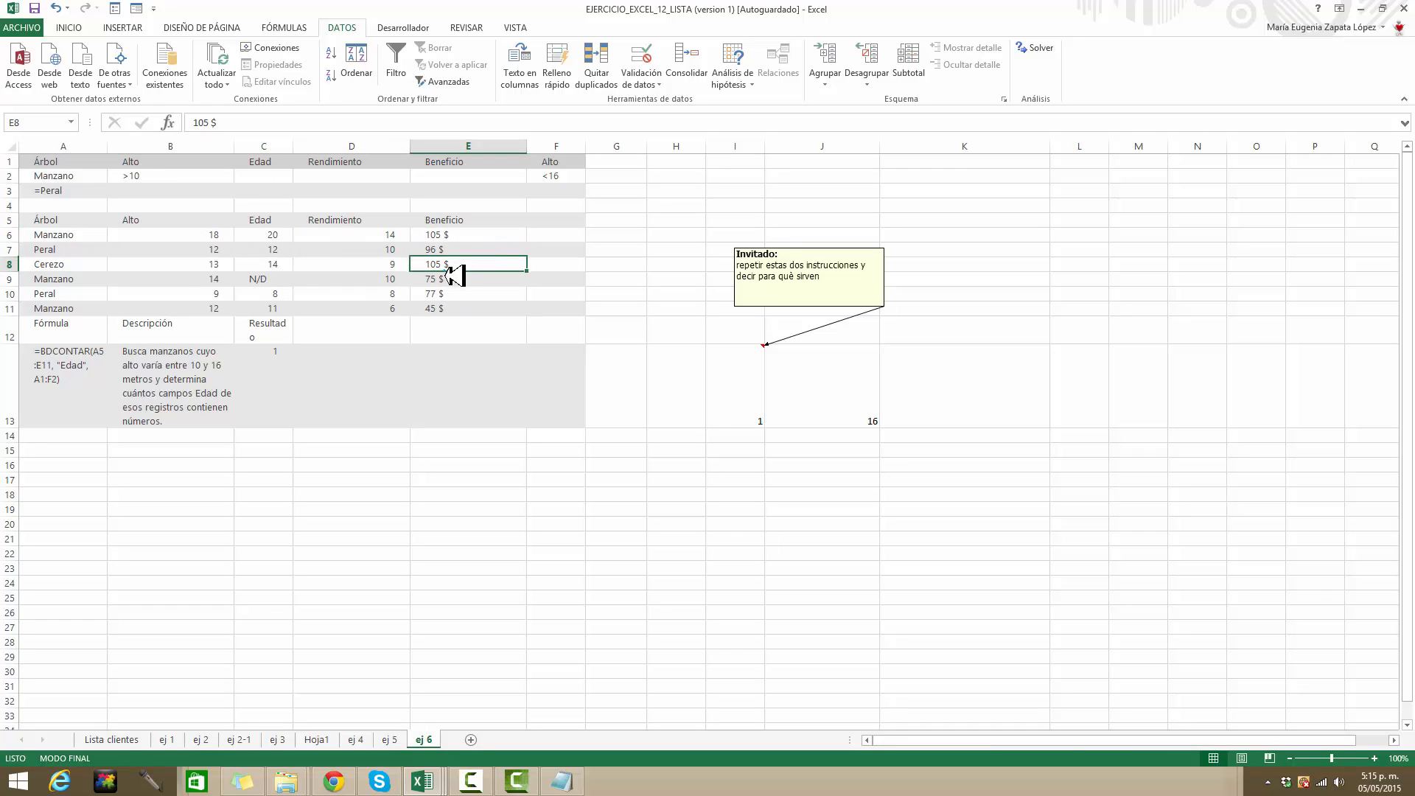
pyautogui.click(456, 293)
# Step: Review the criteria range in rows 1 and 2, checking the Árbol condition and both Alto limits
pyautogui.click(83, 166)
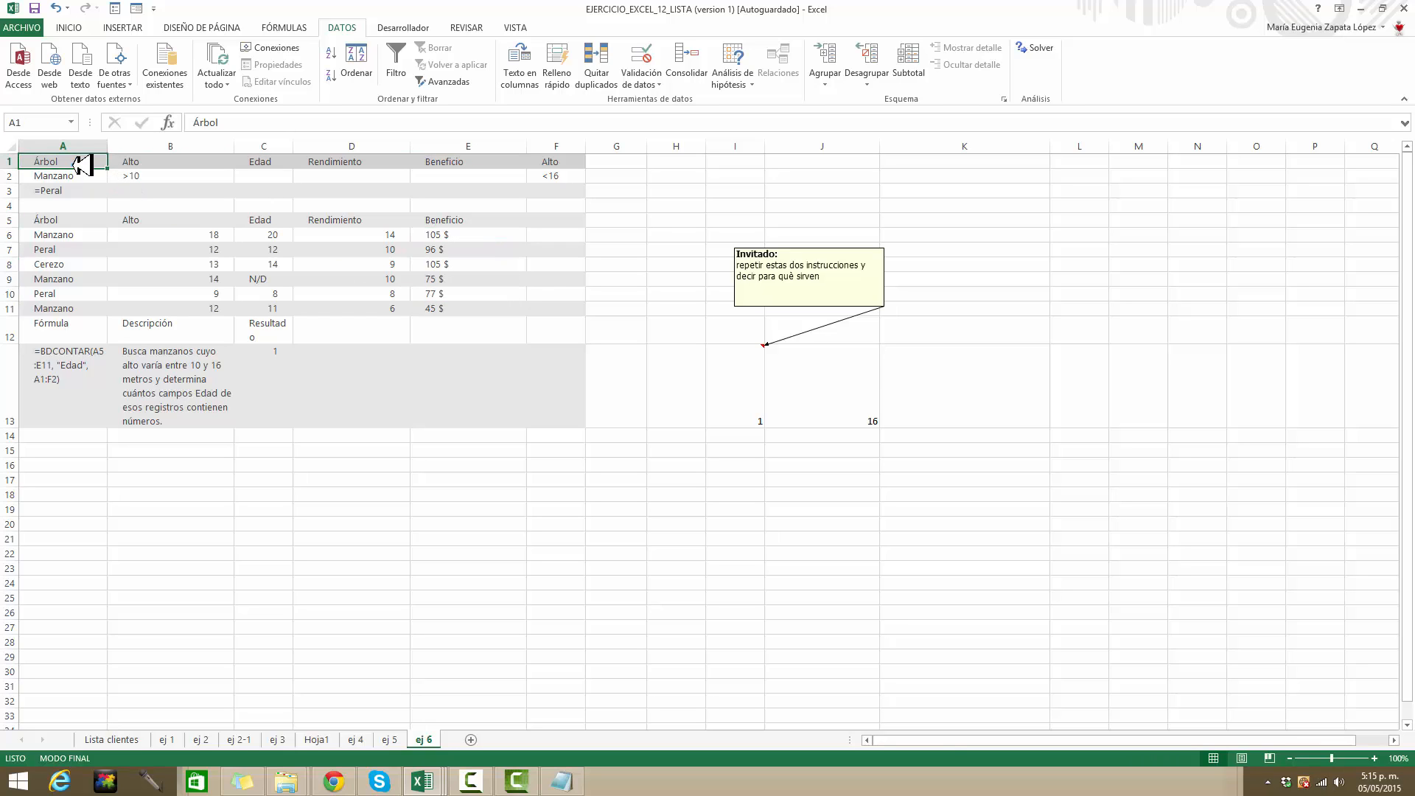
pyautogui.click(112, 163)
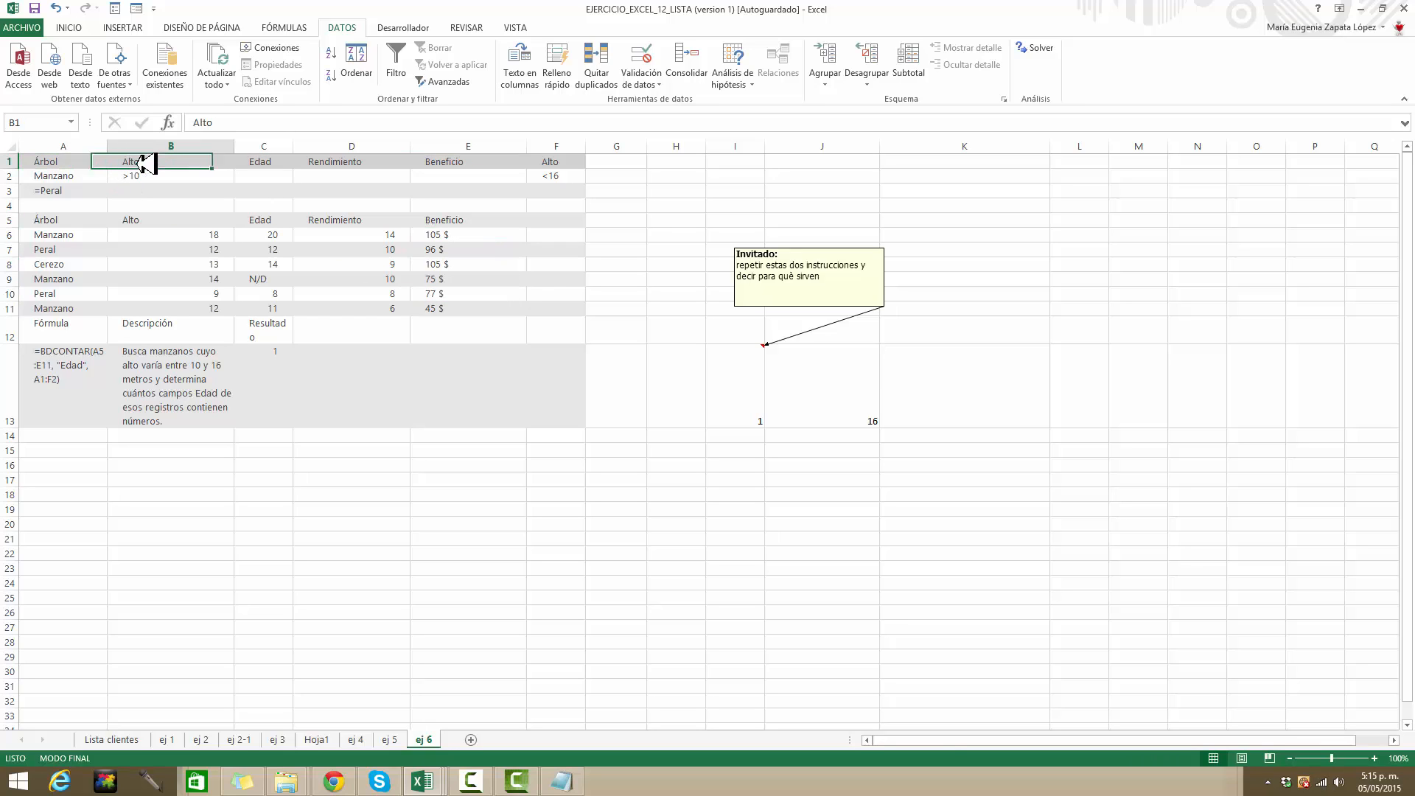
pyautogui.click(91, 177)
pyautogui.click(170, 175)
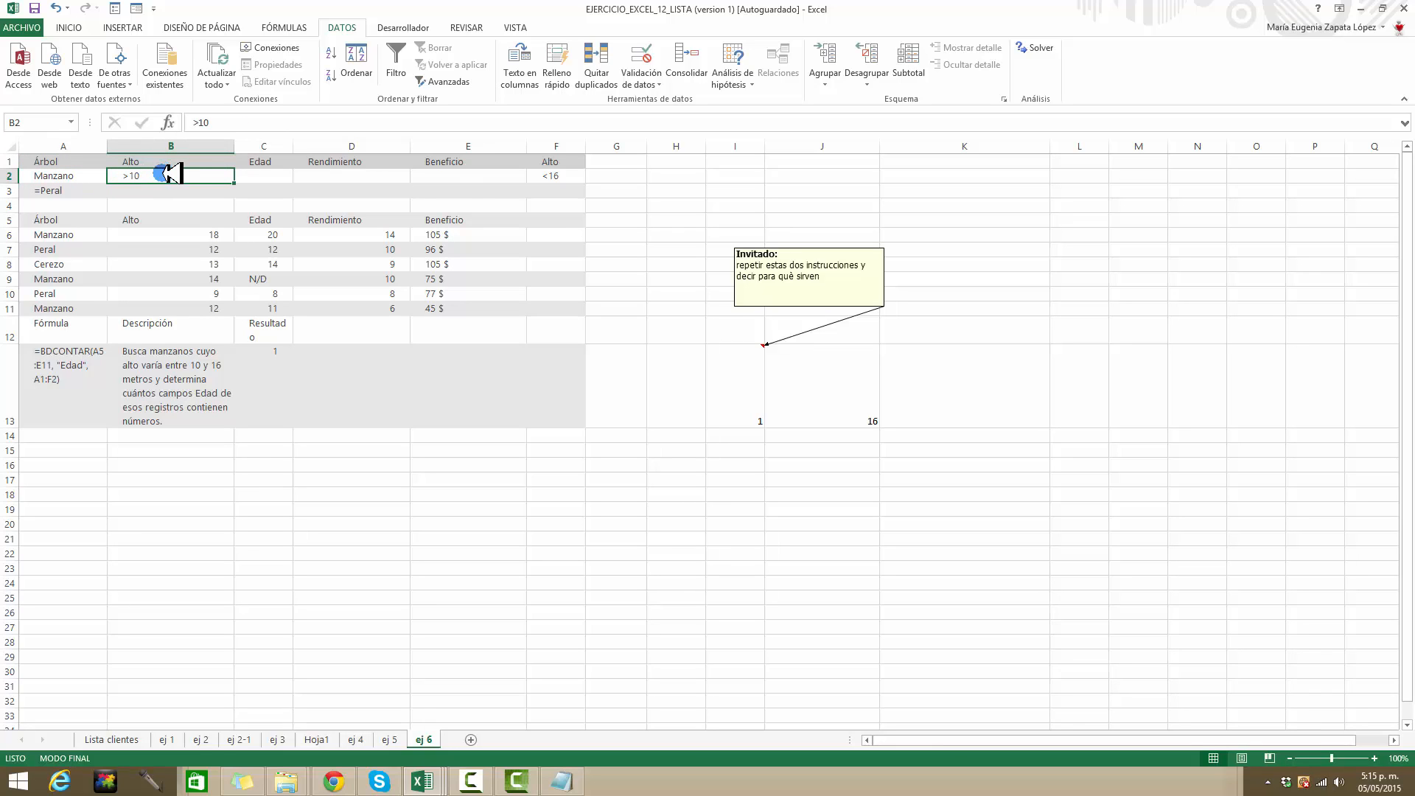
pyautogui.click(551, 174)
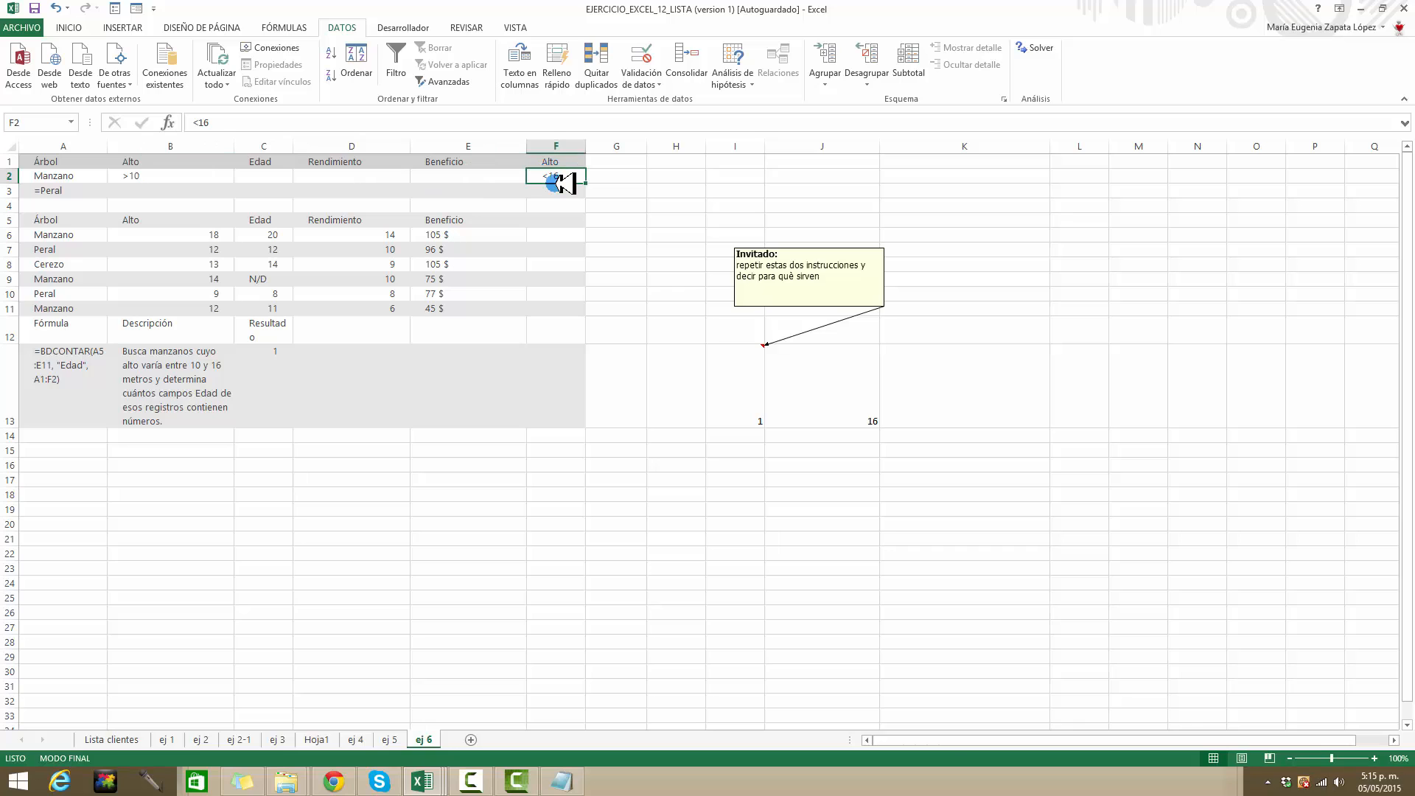
# Step: Inspect the arguments of the BDCONTAR formula in A13 and highlight its database range A5:E11
pyautogui.click(78, 370)
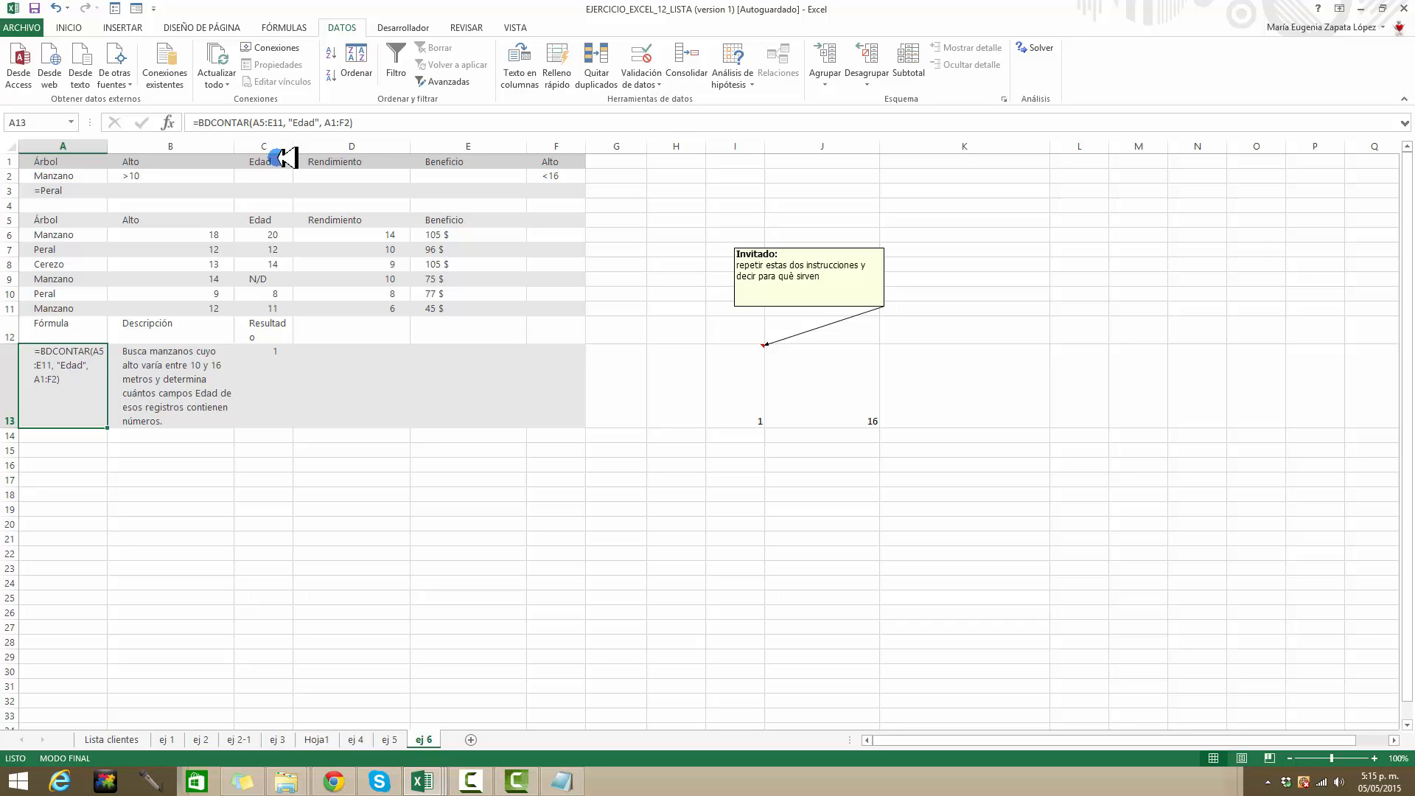
pyautogui.click(171, 123)
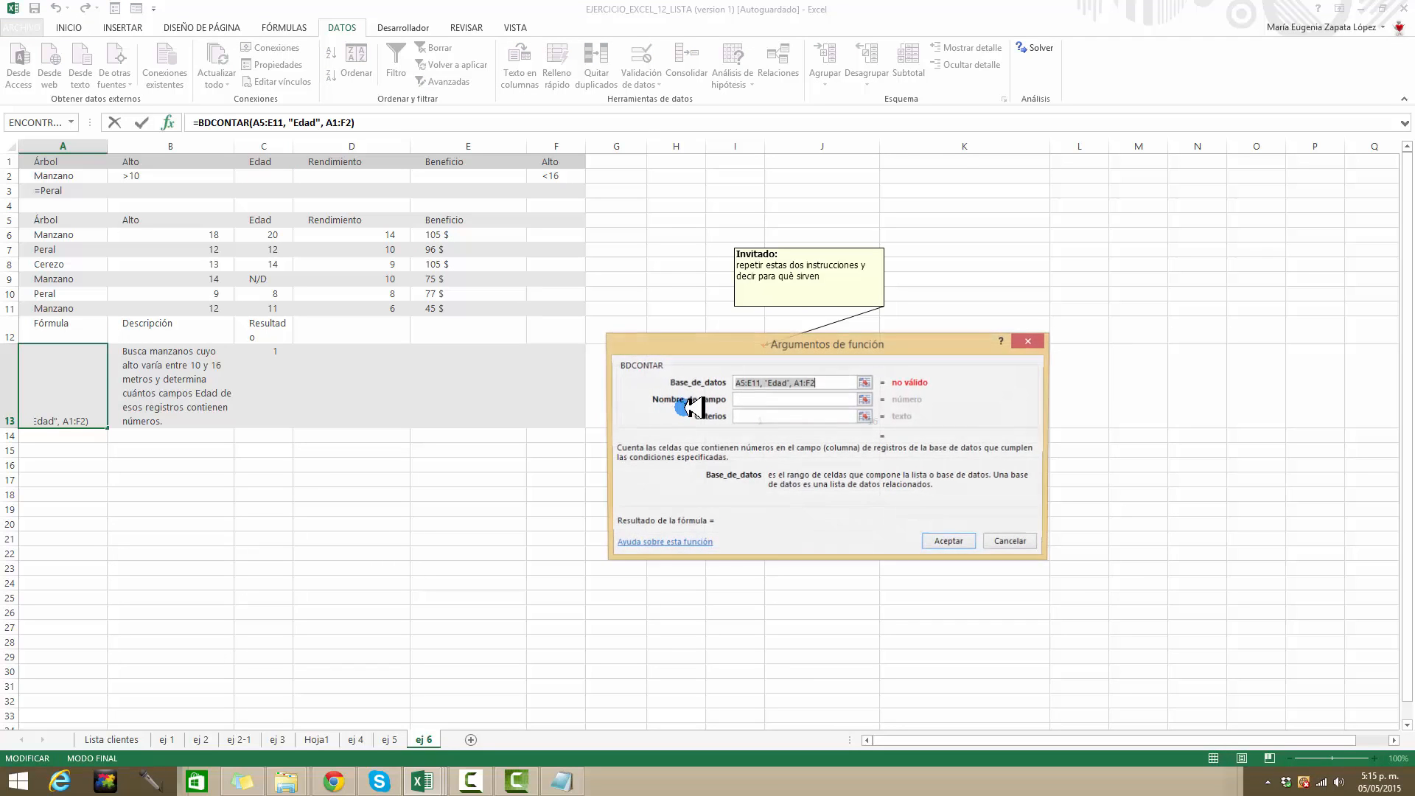
pyautogui.click(1022, 545)
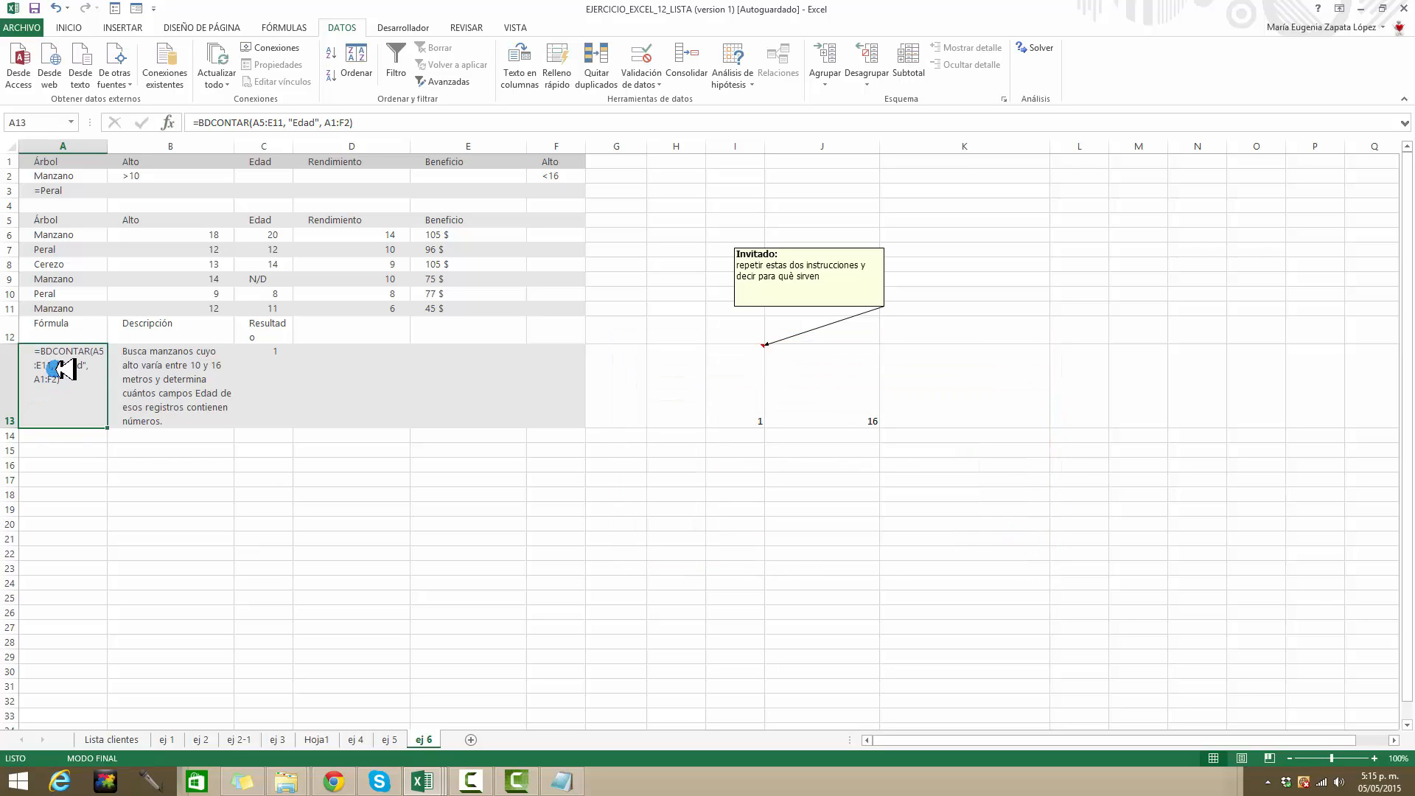
pyautogui.click(284, 122)
pyautogui.moveTo(256, 124); pyautogui.dragTo(254, 124)
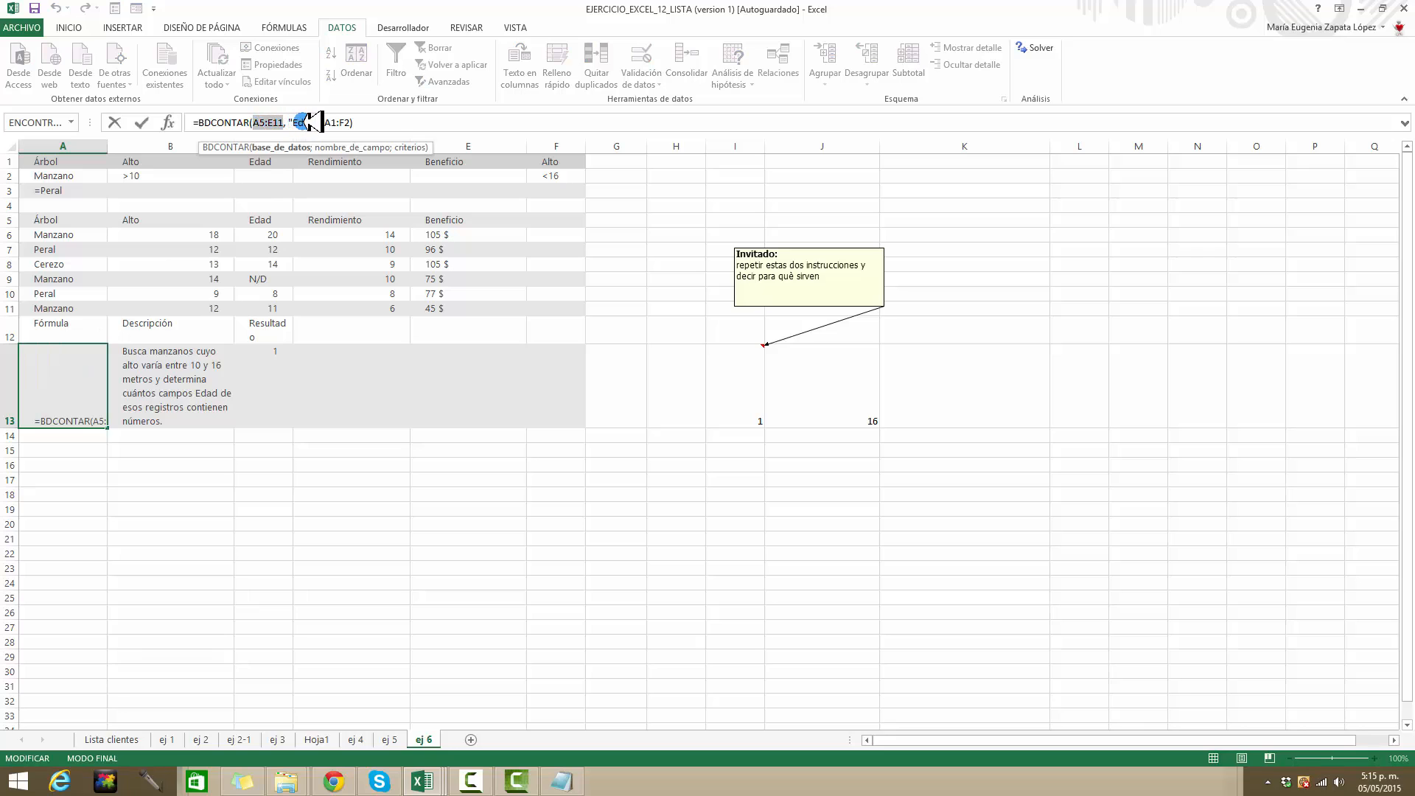